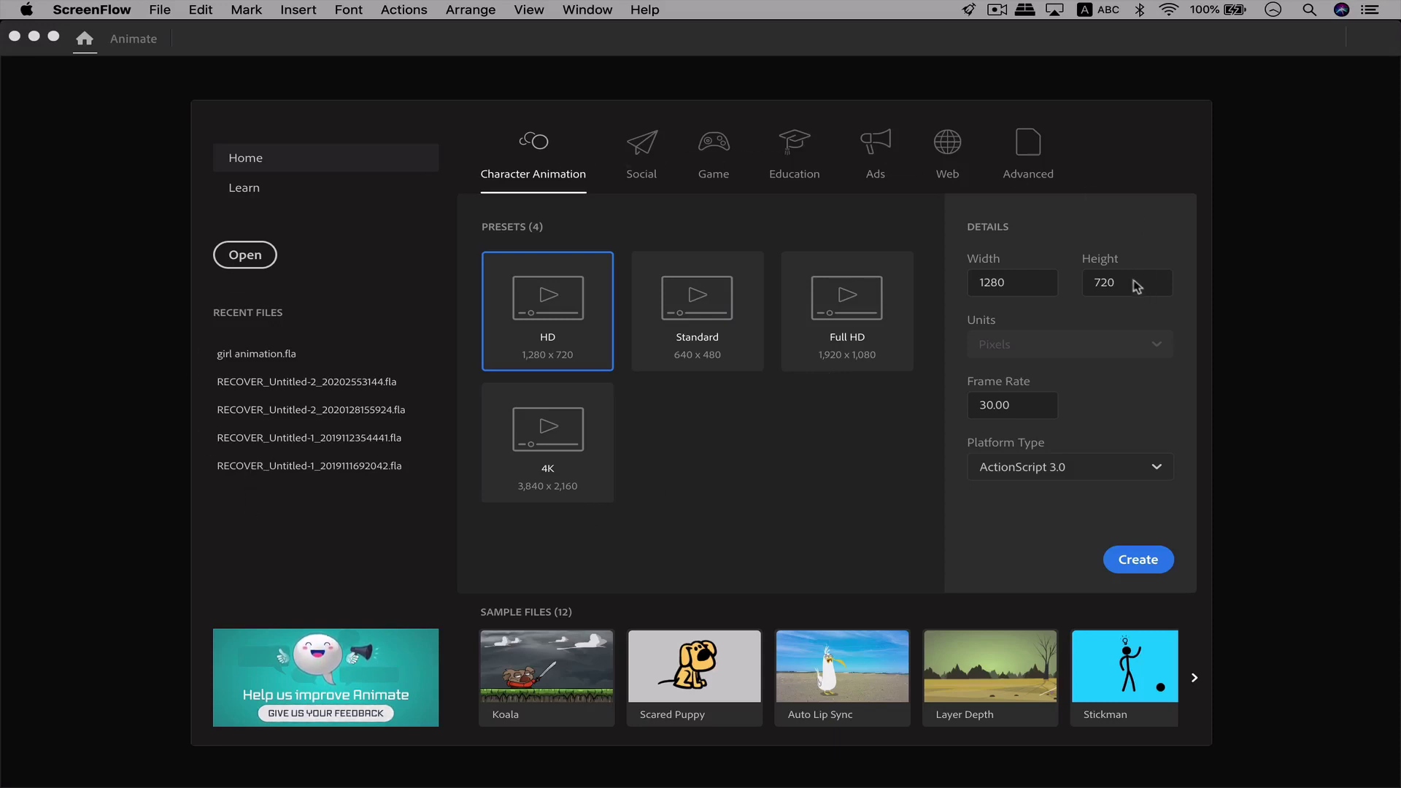
# Step: Open the Learn page and look through its list of recommended tutorials
pyautogui.click(431, 452)
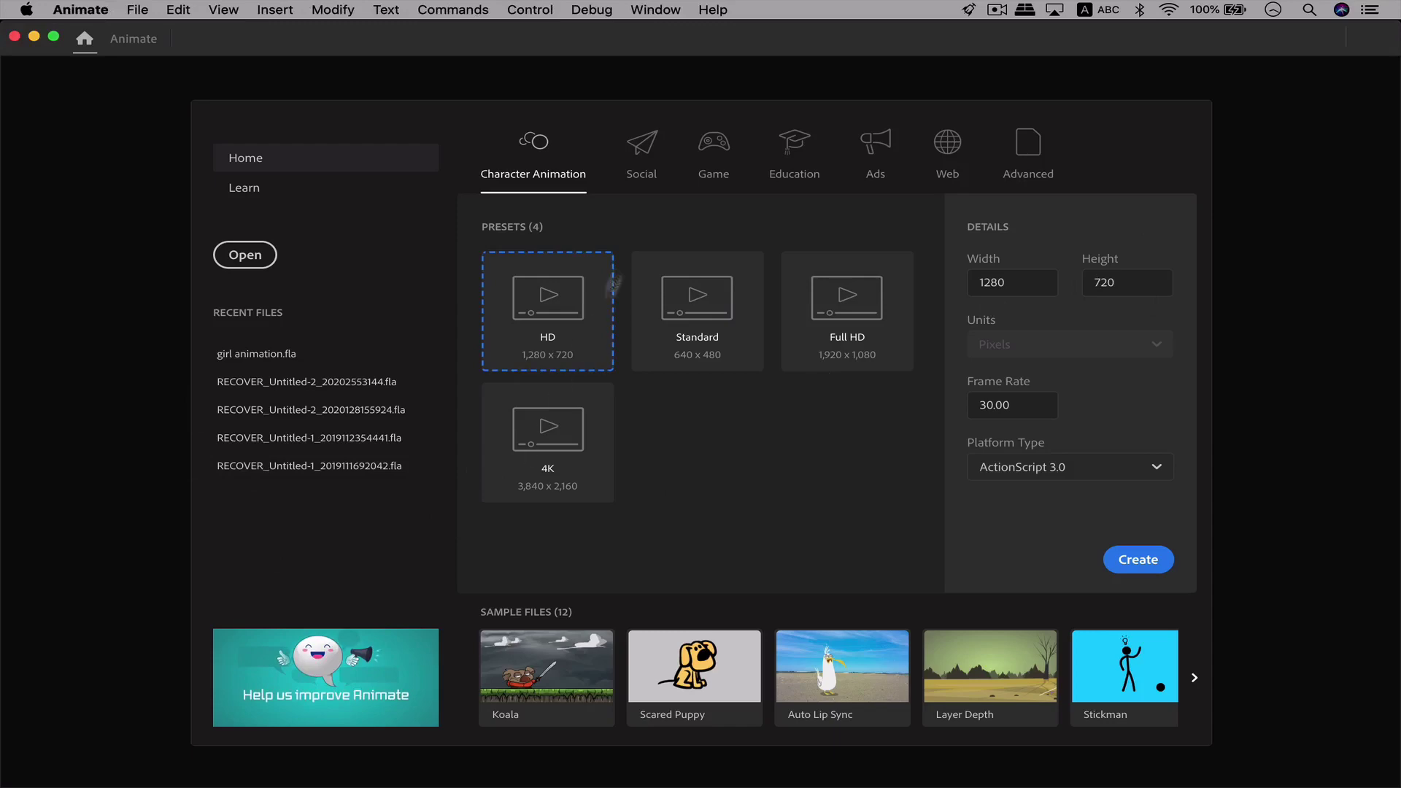
pyautogui.click(321, 188)
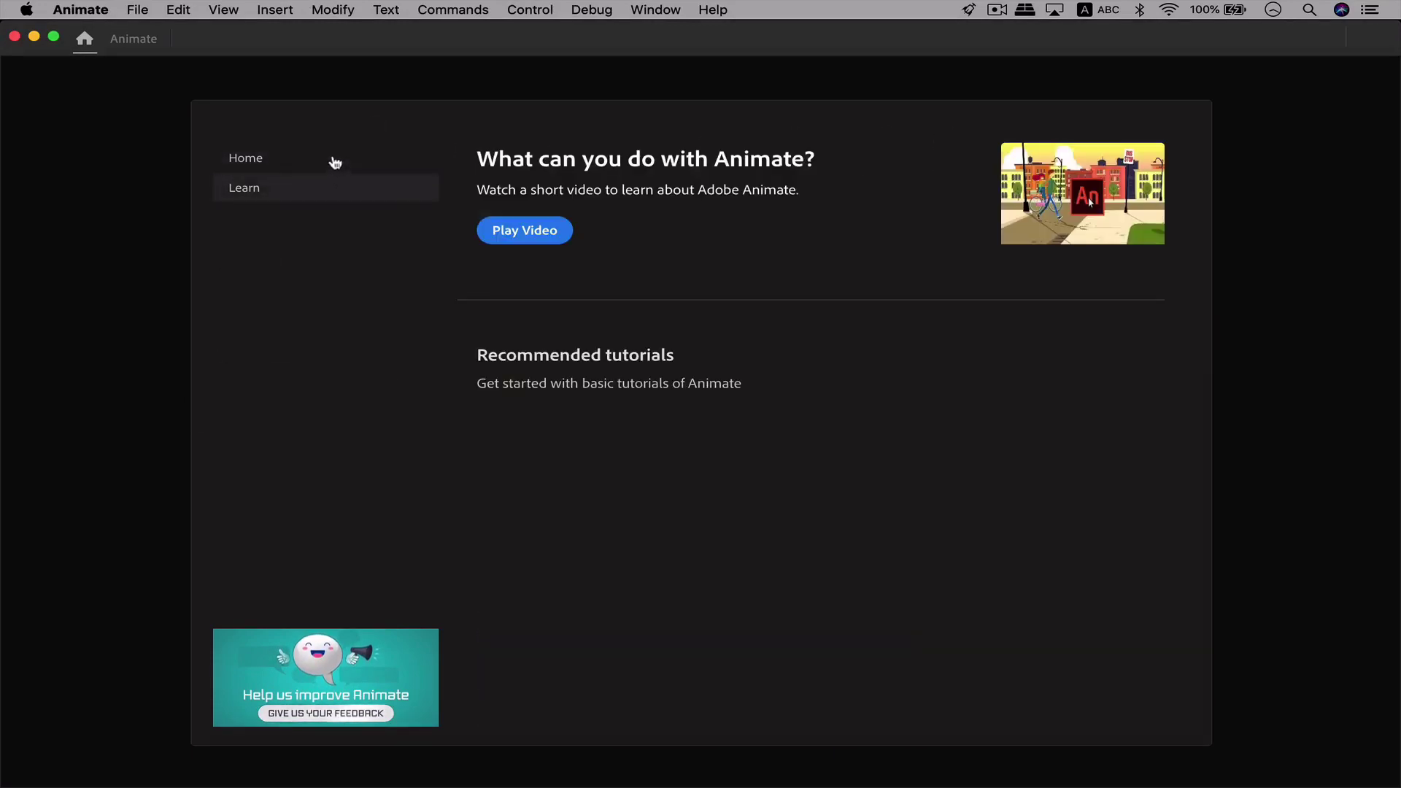
pyautogui.click(330, 167)
pyautogui.click(328, 189)
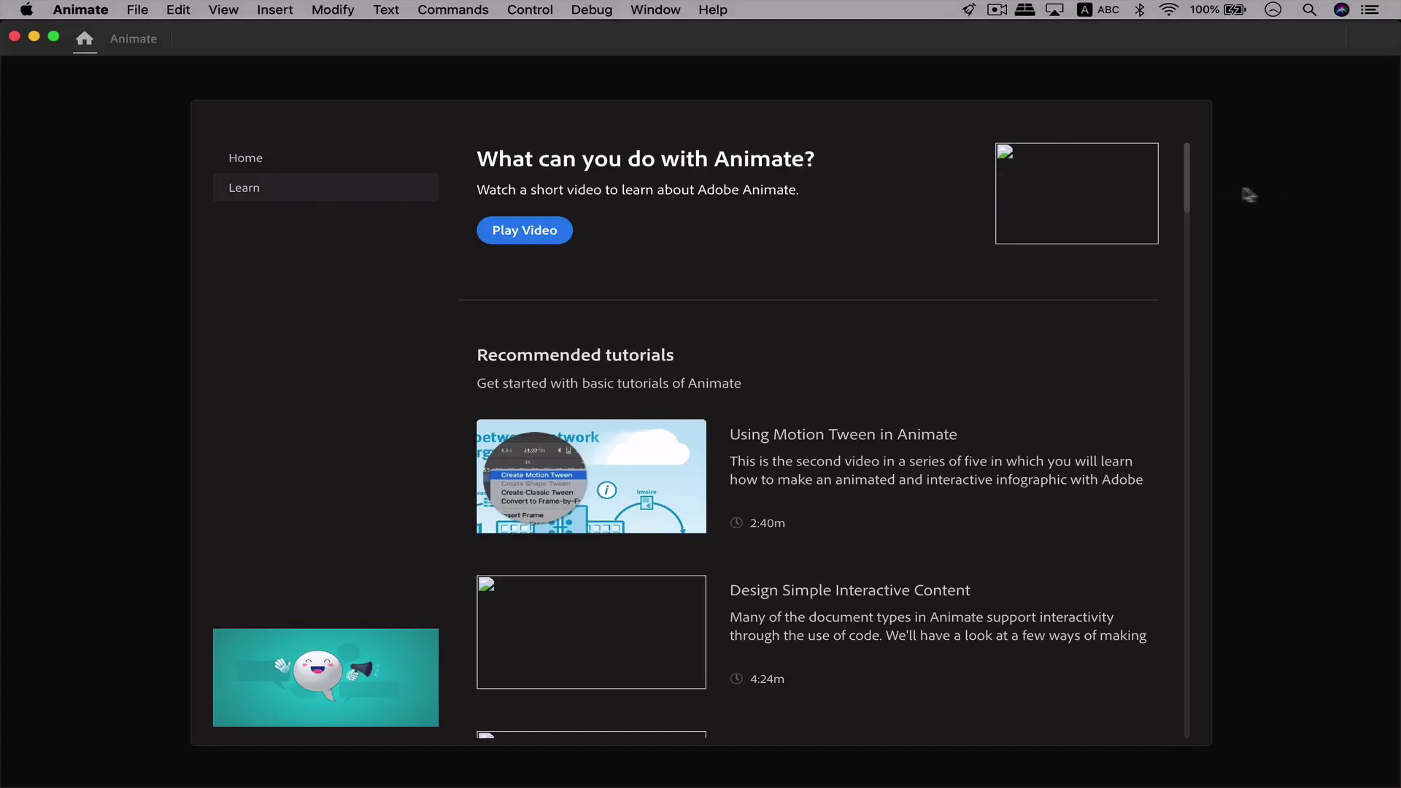
pyautogui.scroll(-3, 1188, 192)
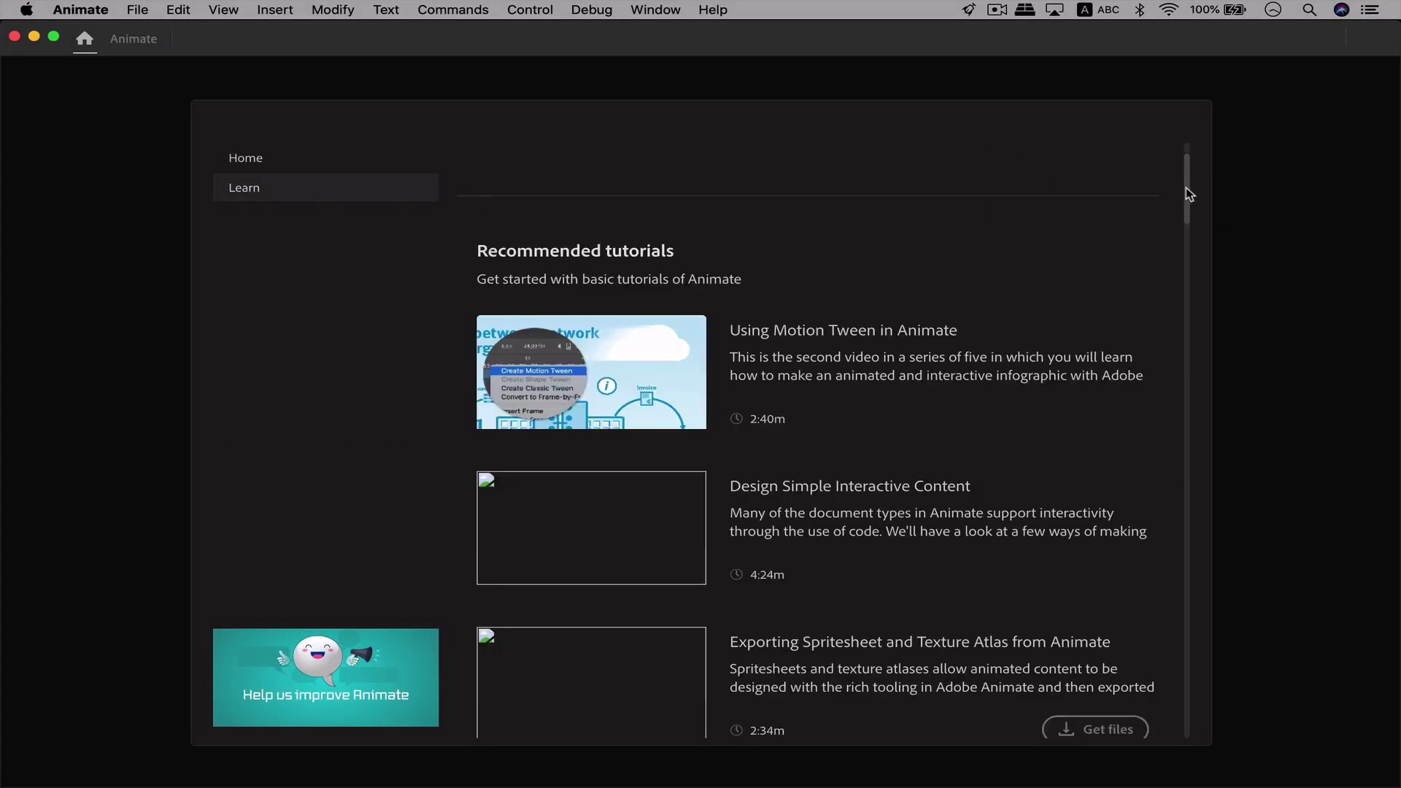
pyautogui.scroll(3, 1188, 182)
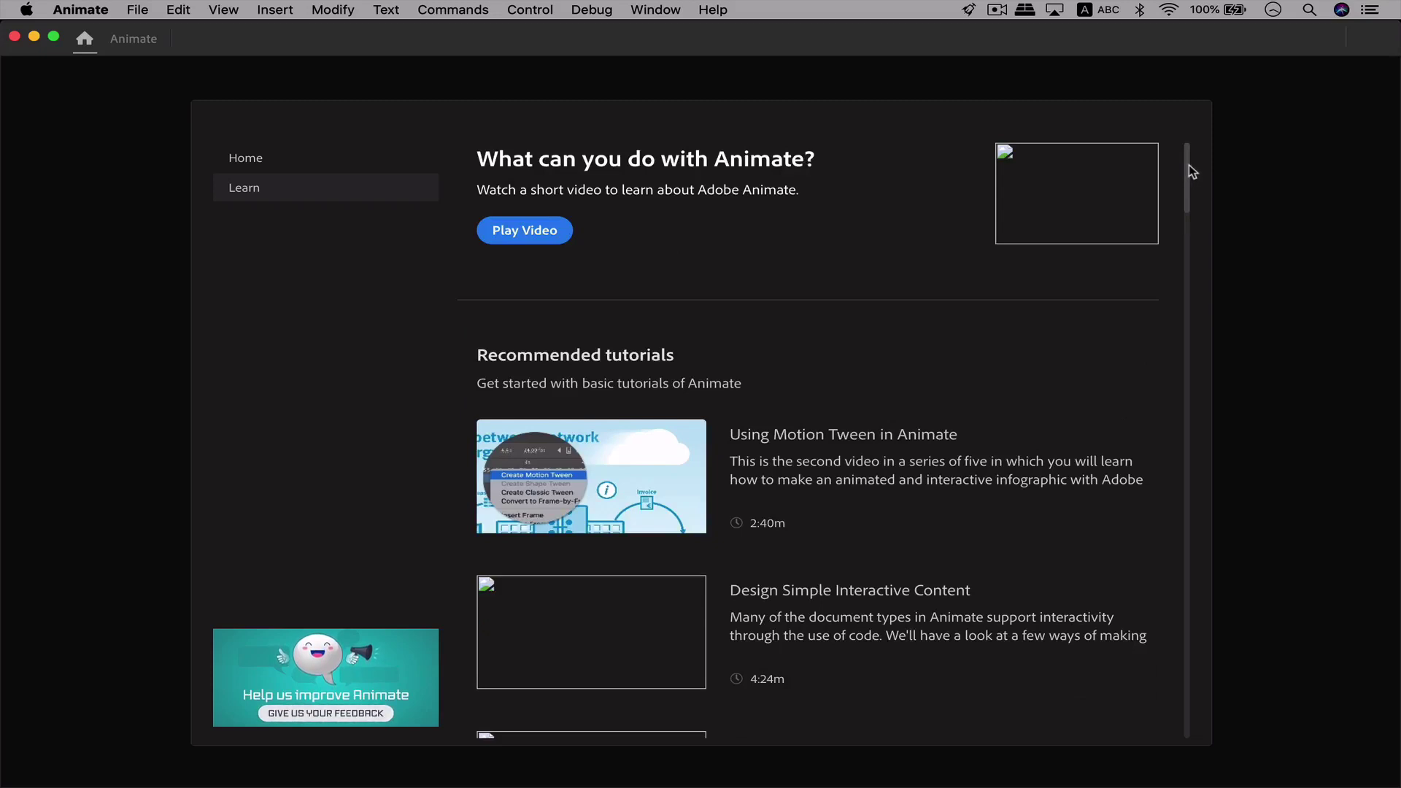
# Step: Check the installed Animate version in the About information and return to the Home page
pyautogui.click(84, 9)
pyautogui.click(100, 32)
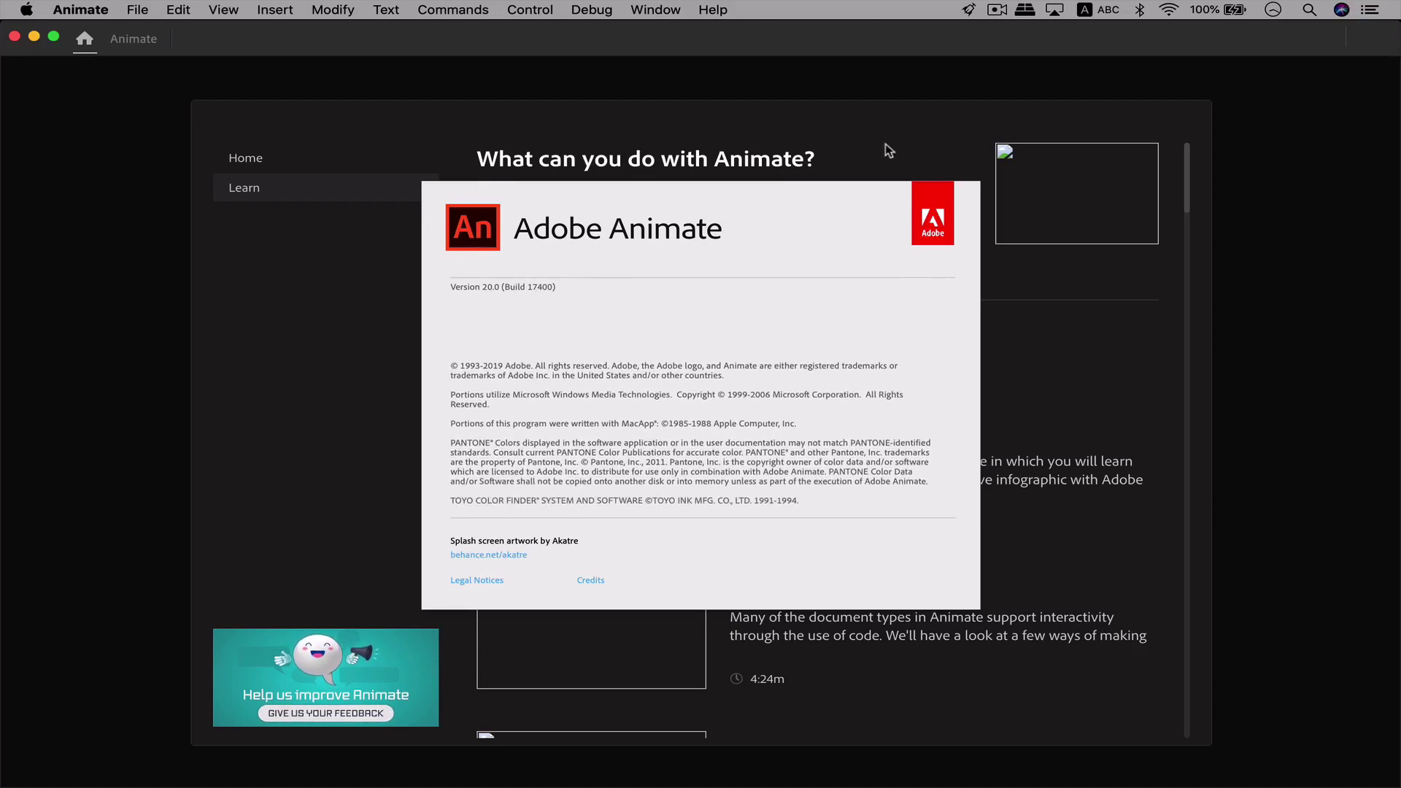
pyautogui.click(567, 532)
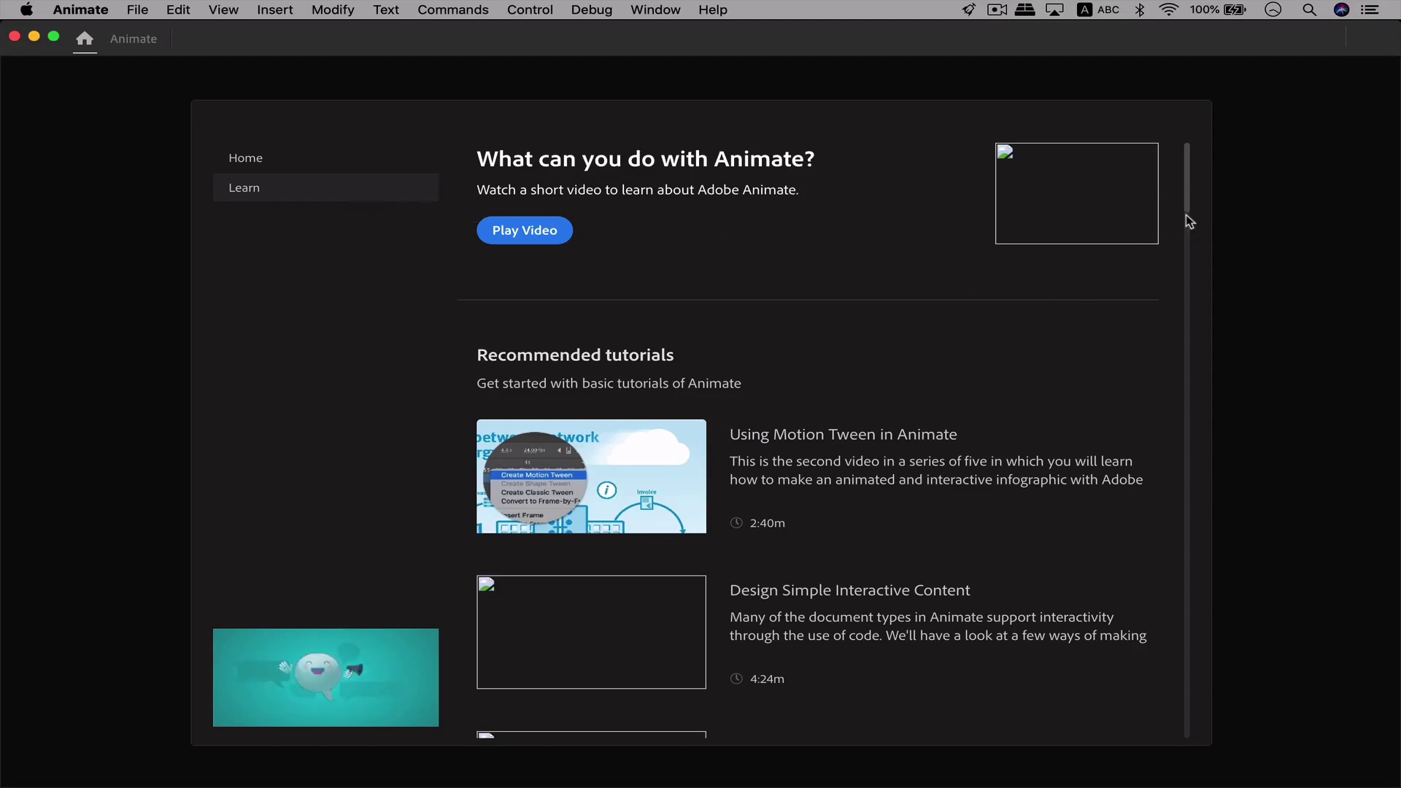
pyautogui.moveTo(1189, 216); pyautogui.dragTo(1189, 181)
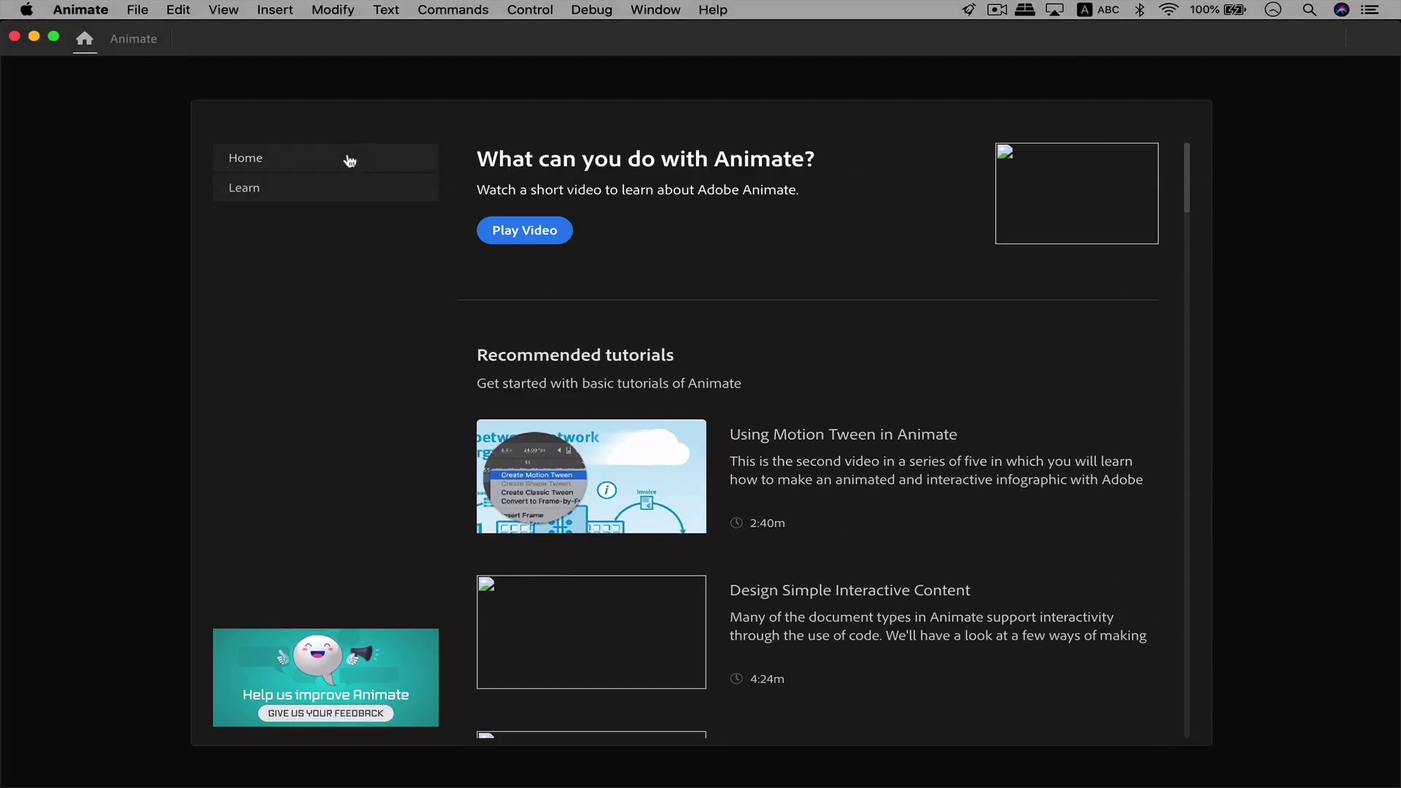
pyautogui.click(349, 160)
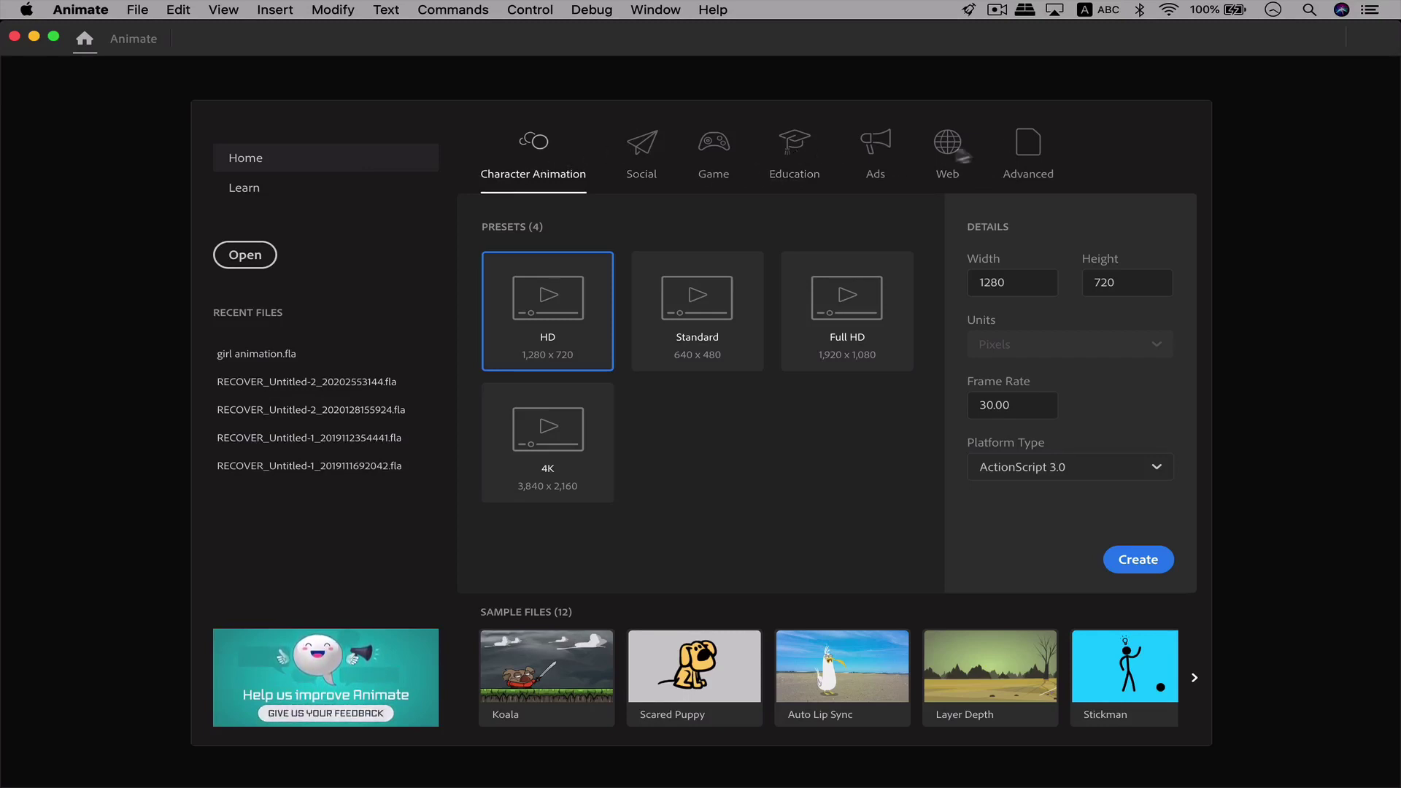
# Step: Examine the document presets for Character Animation, Social, Game, Education, Ads and Web, plus the Advanced platforms
pyautogui.click(1040, 165)
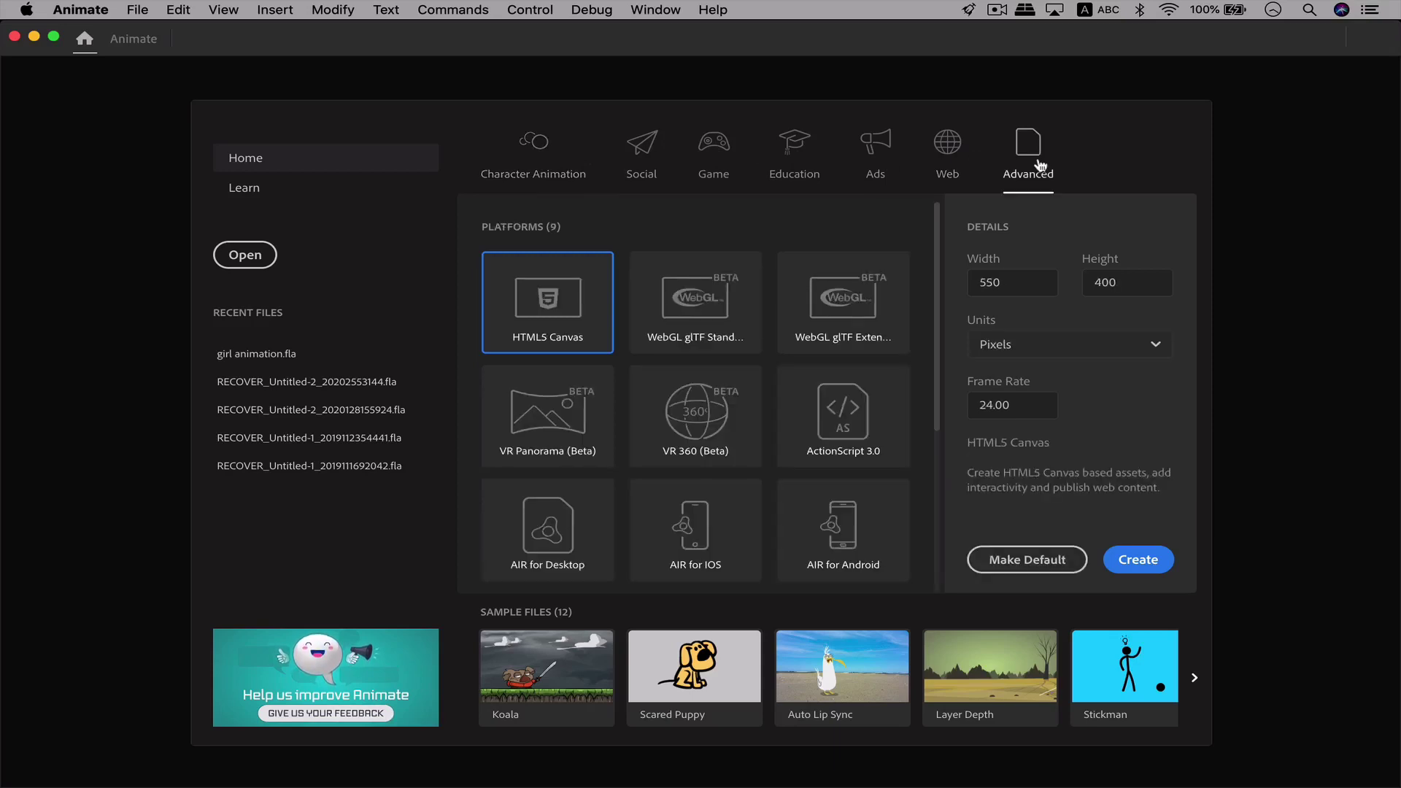
pyautogui.click(527, 146)
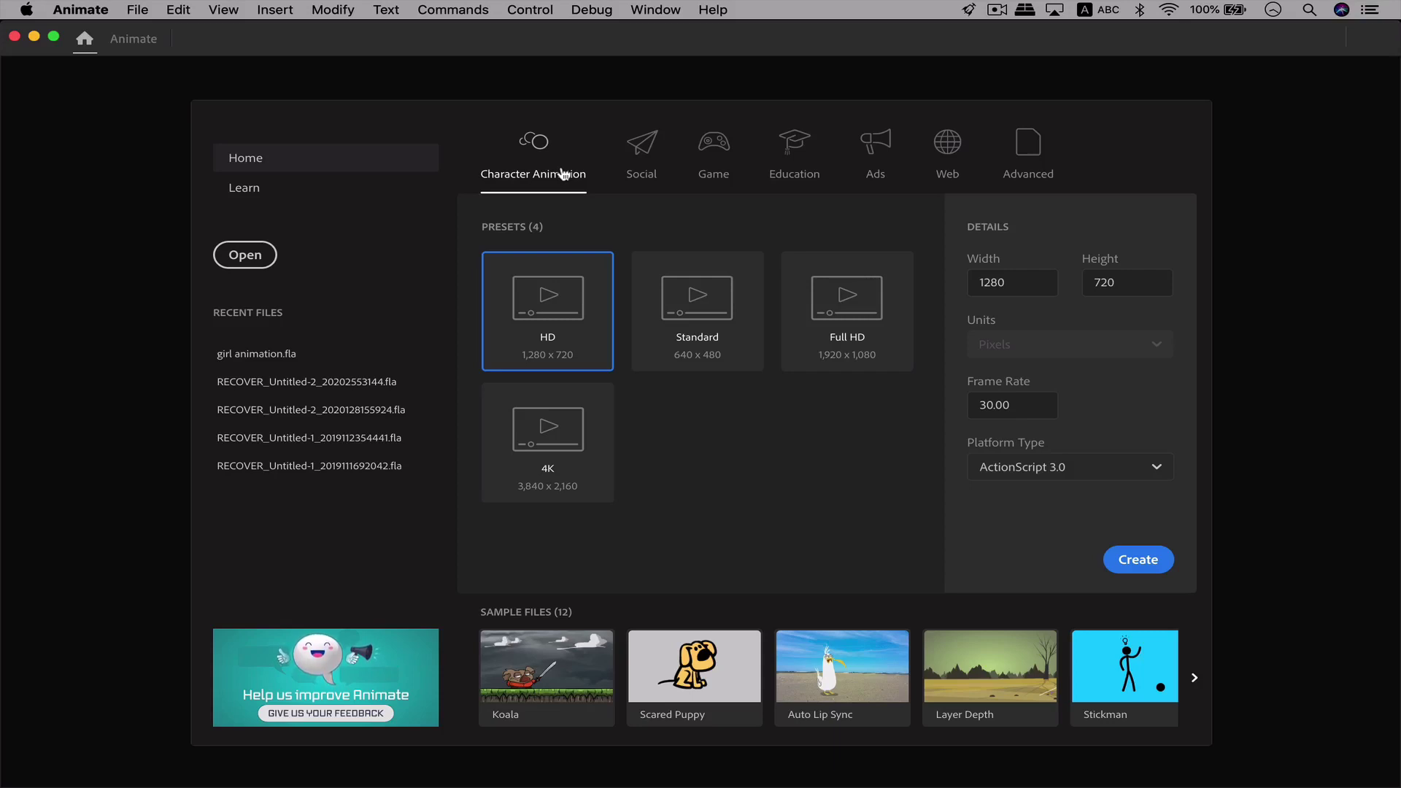
pyautogui.click(643, 152)
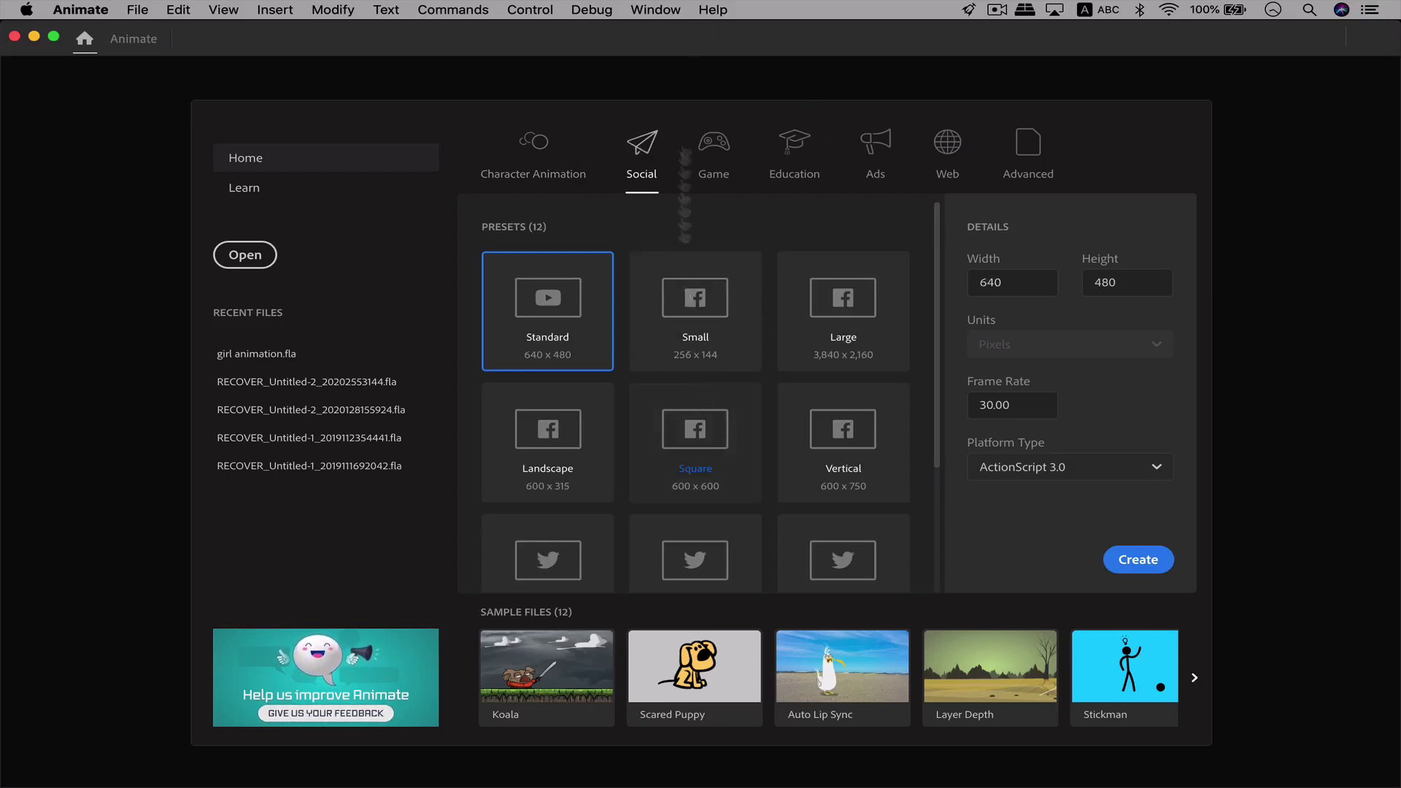
pyautogui.click(717, 160)
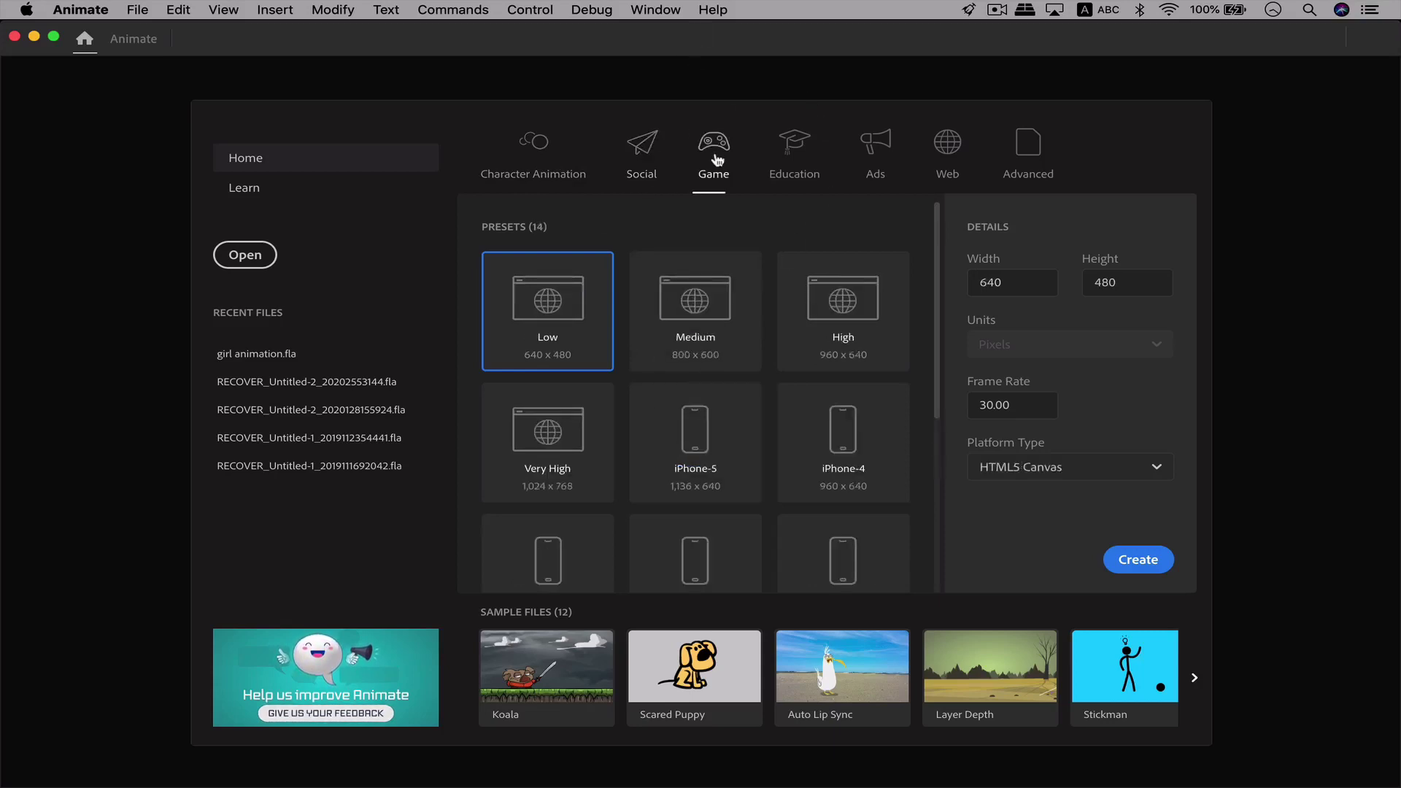
pyautogui.click(815, 153)
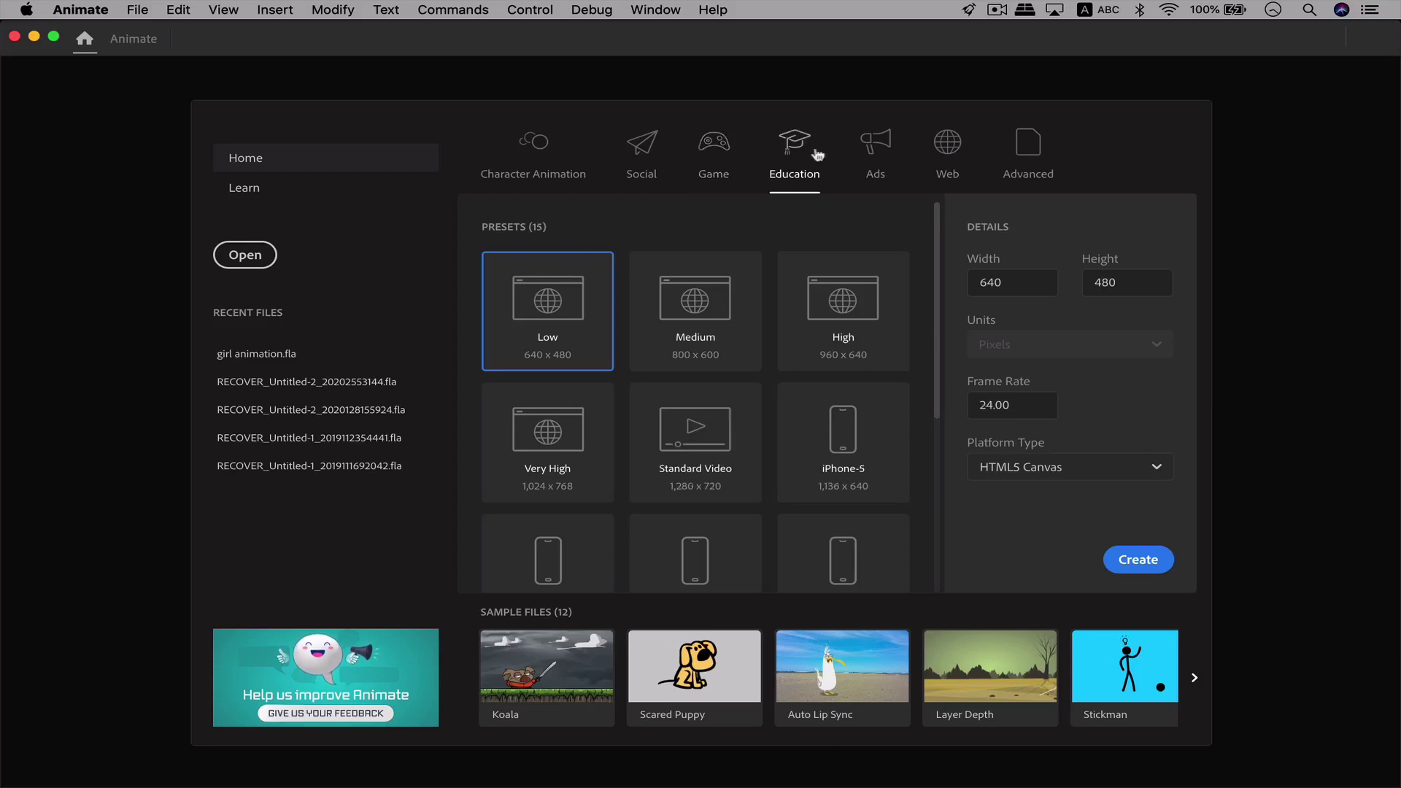
pyautogui.click(871, 150)
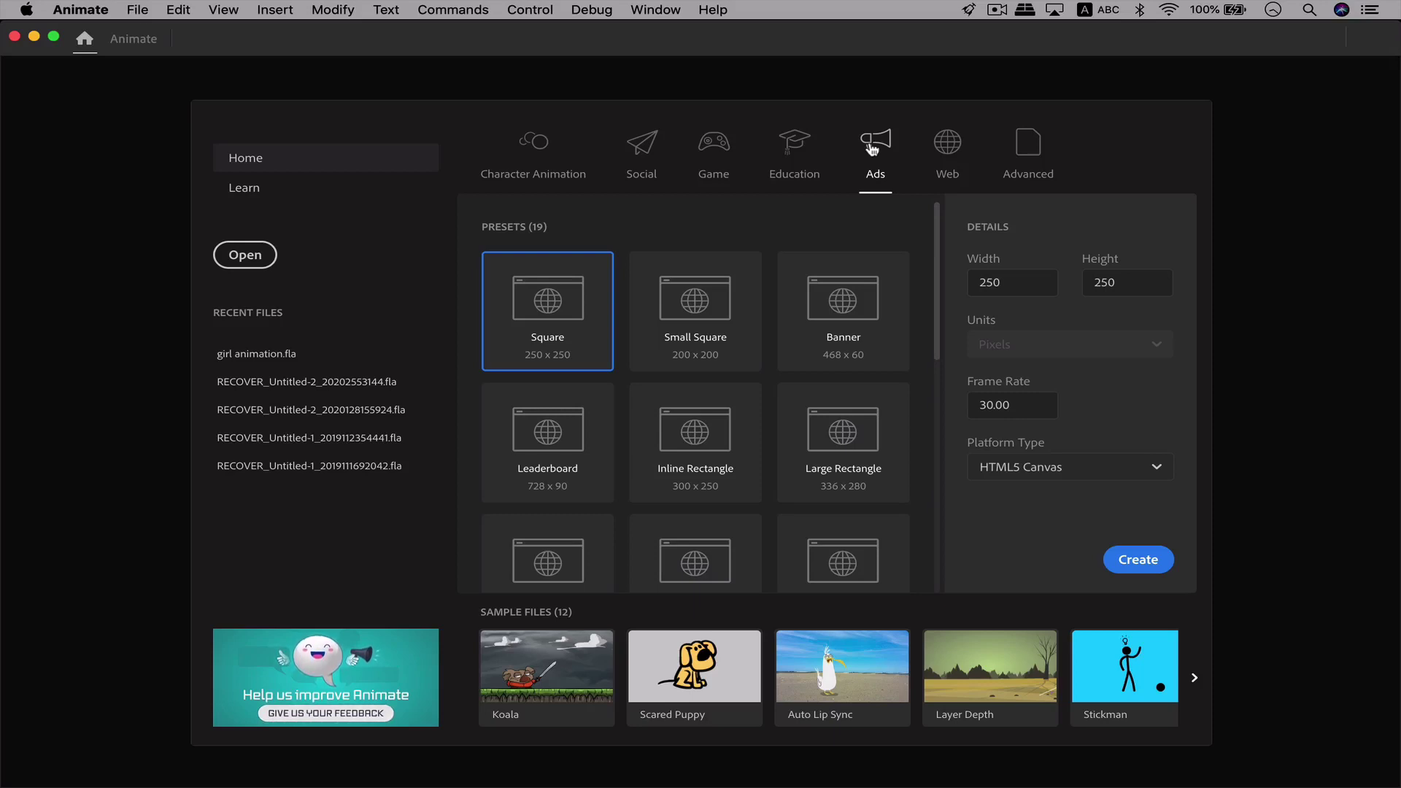
pyautogui.click(949, 150)
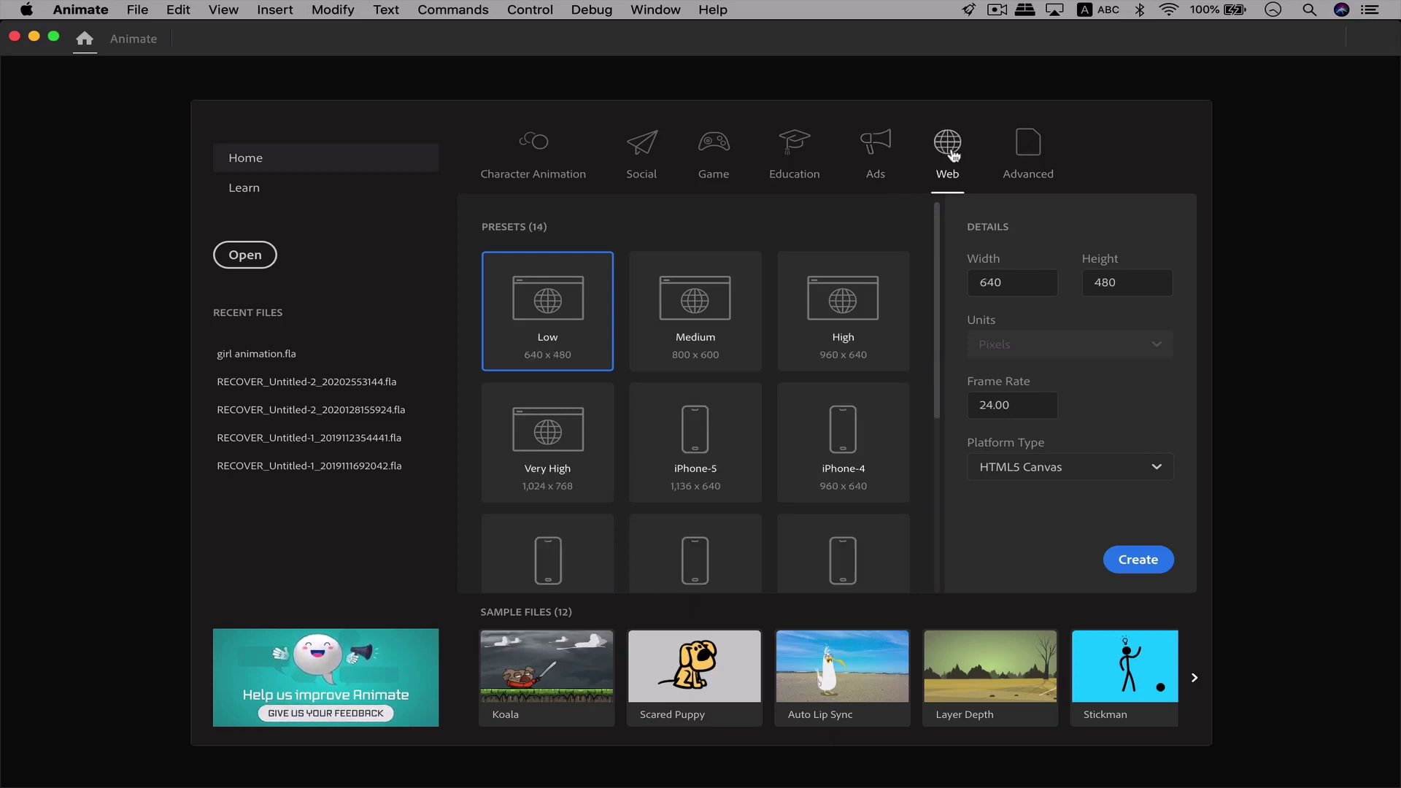
pyautogui.click(1040, 148)
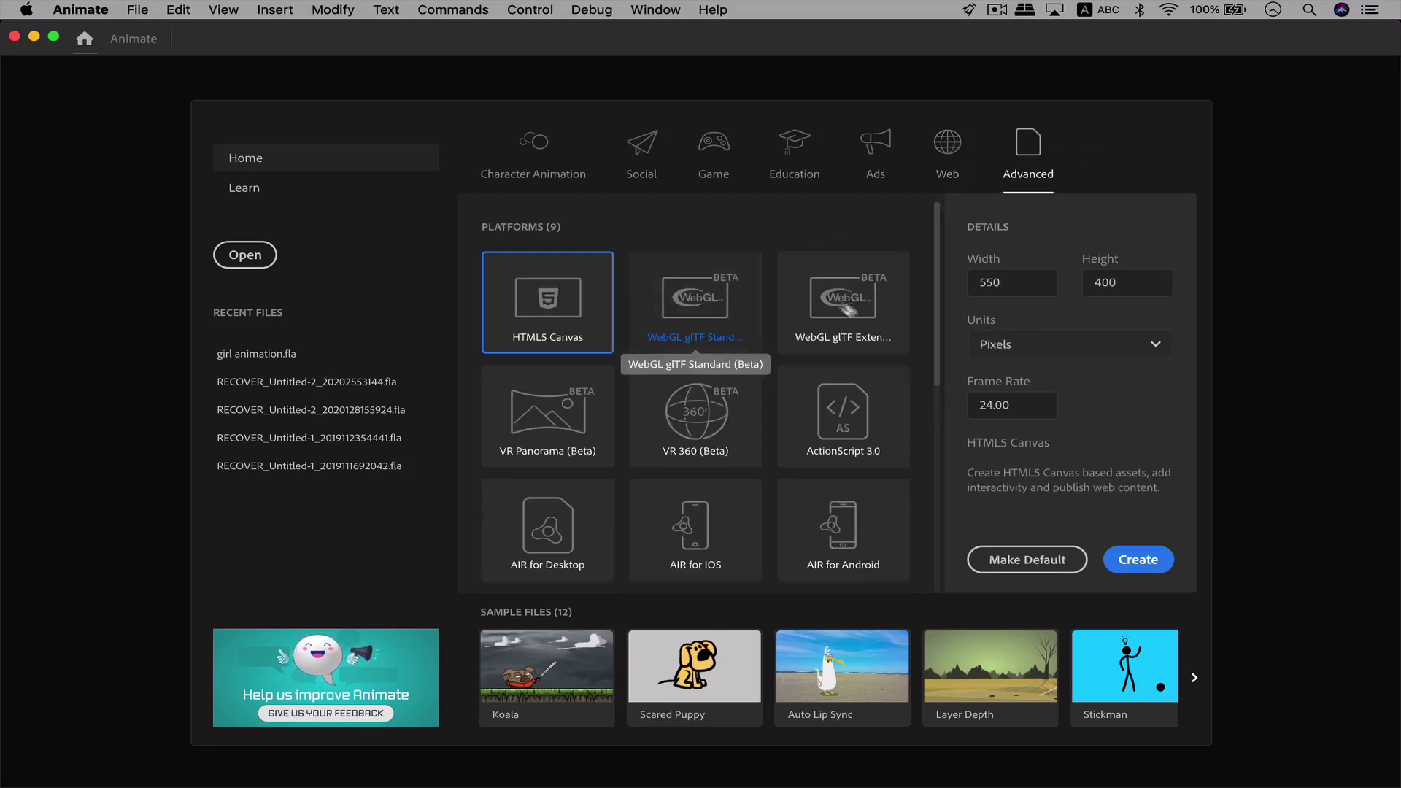
pyautogui.scroll(-3, 840, 434)
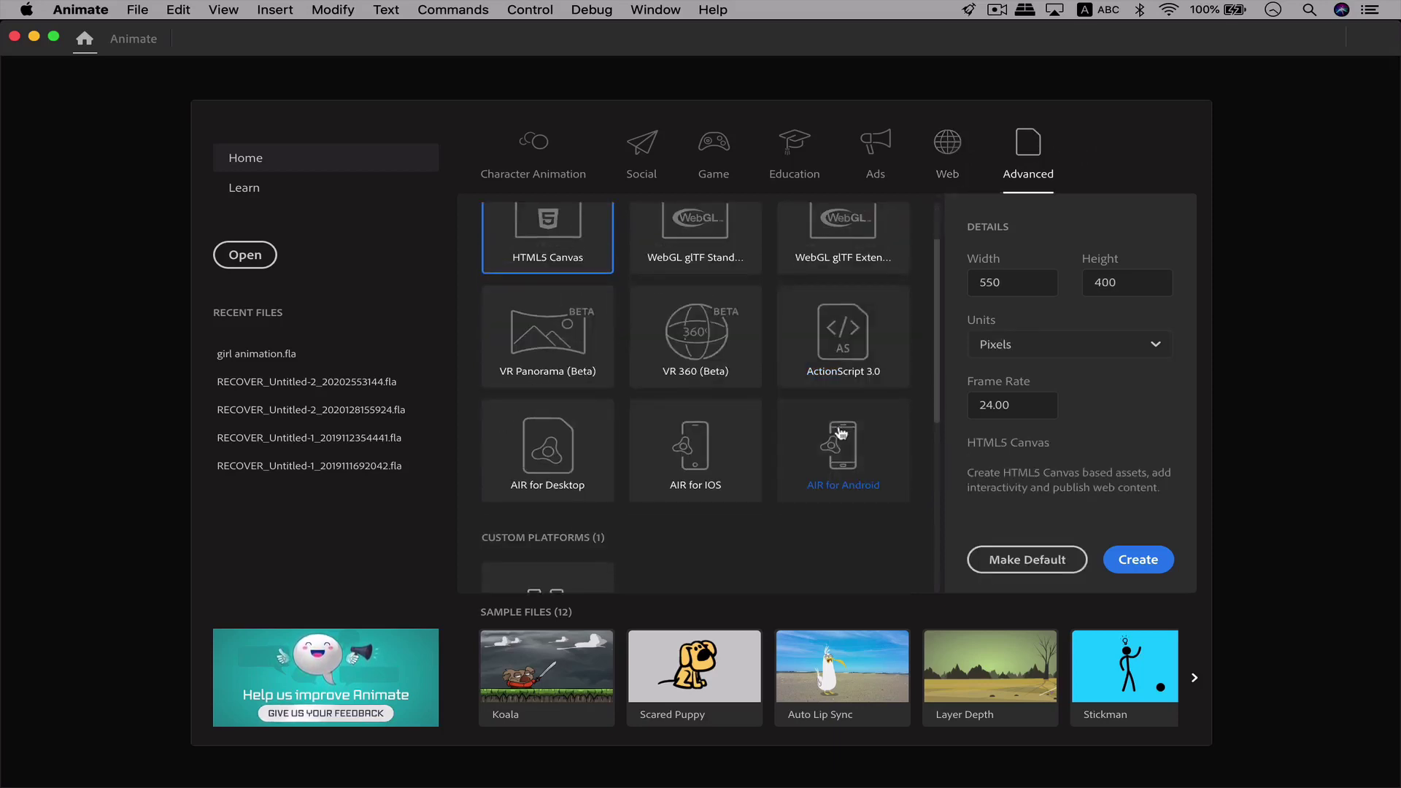
pyautogui.scroll(3, 840, 434)
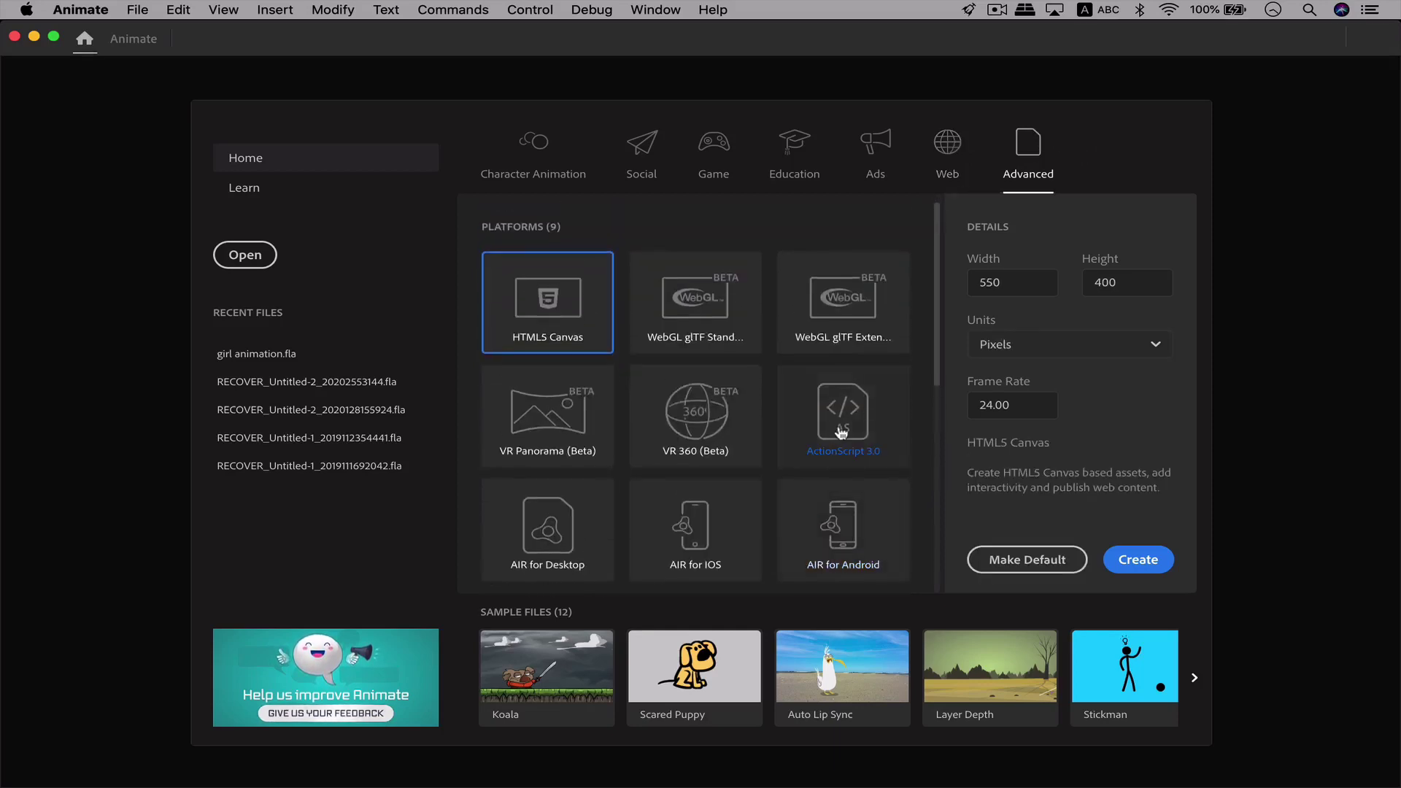
# Step: Choose the Standard 640 x 480 preset from the Character Animation category, keeping the frame rate at 30.00
pyautogui.click(545, 156)
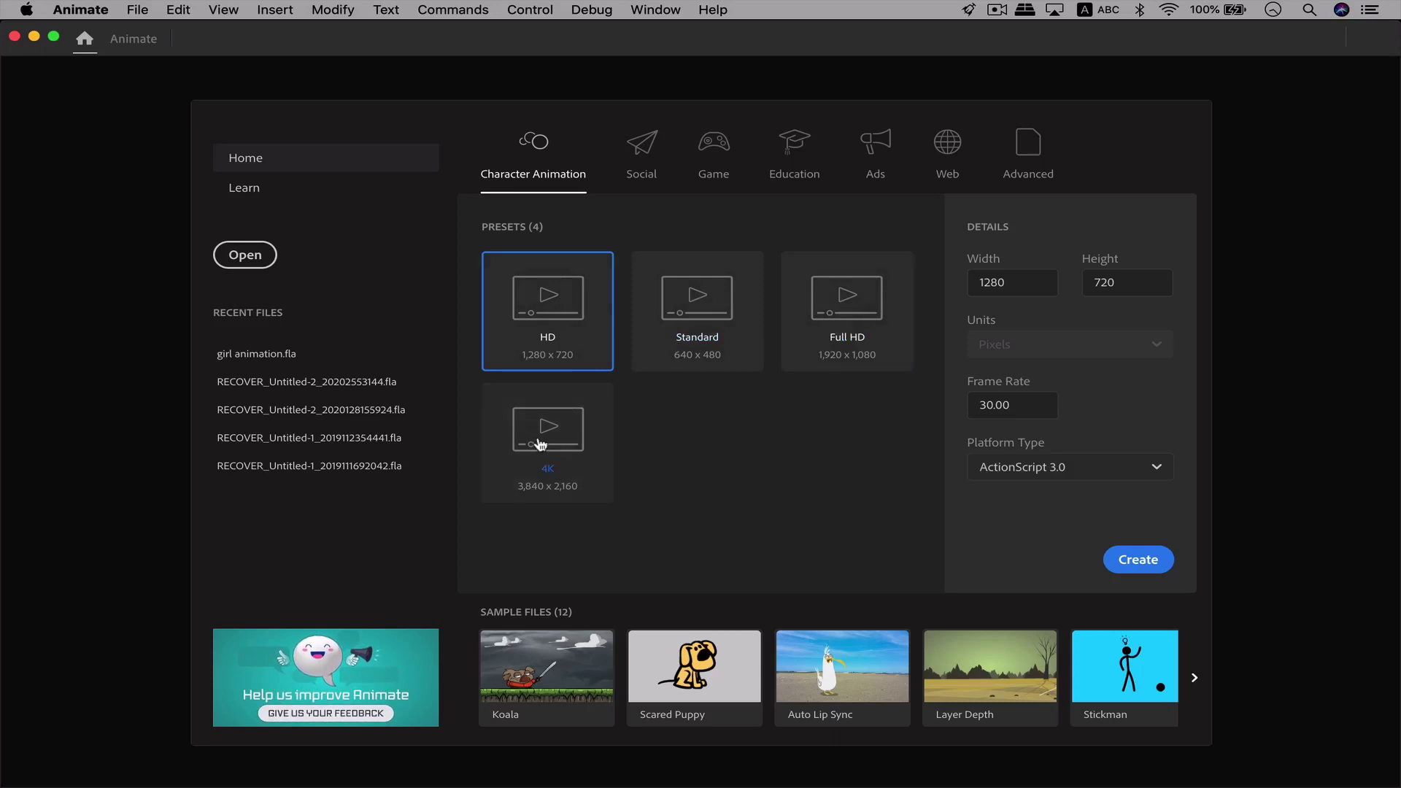
pyautogui.click(654, 312)
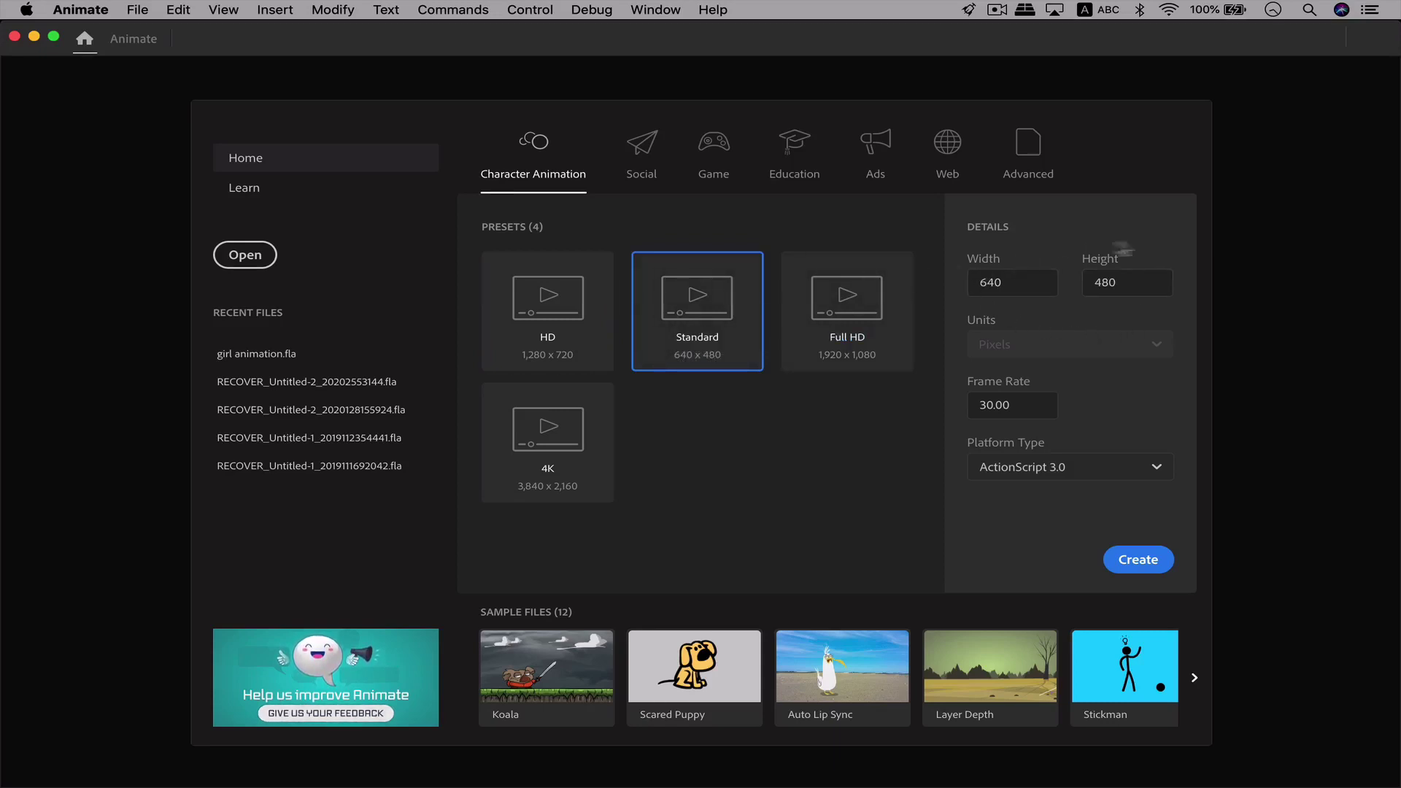
pyautogui.click(1028, 405)
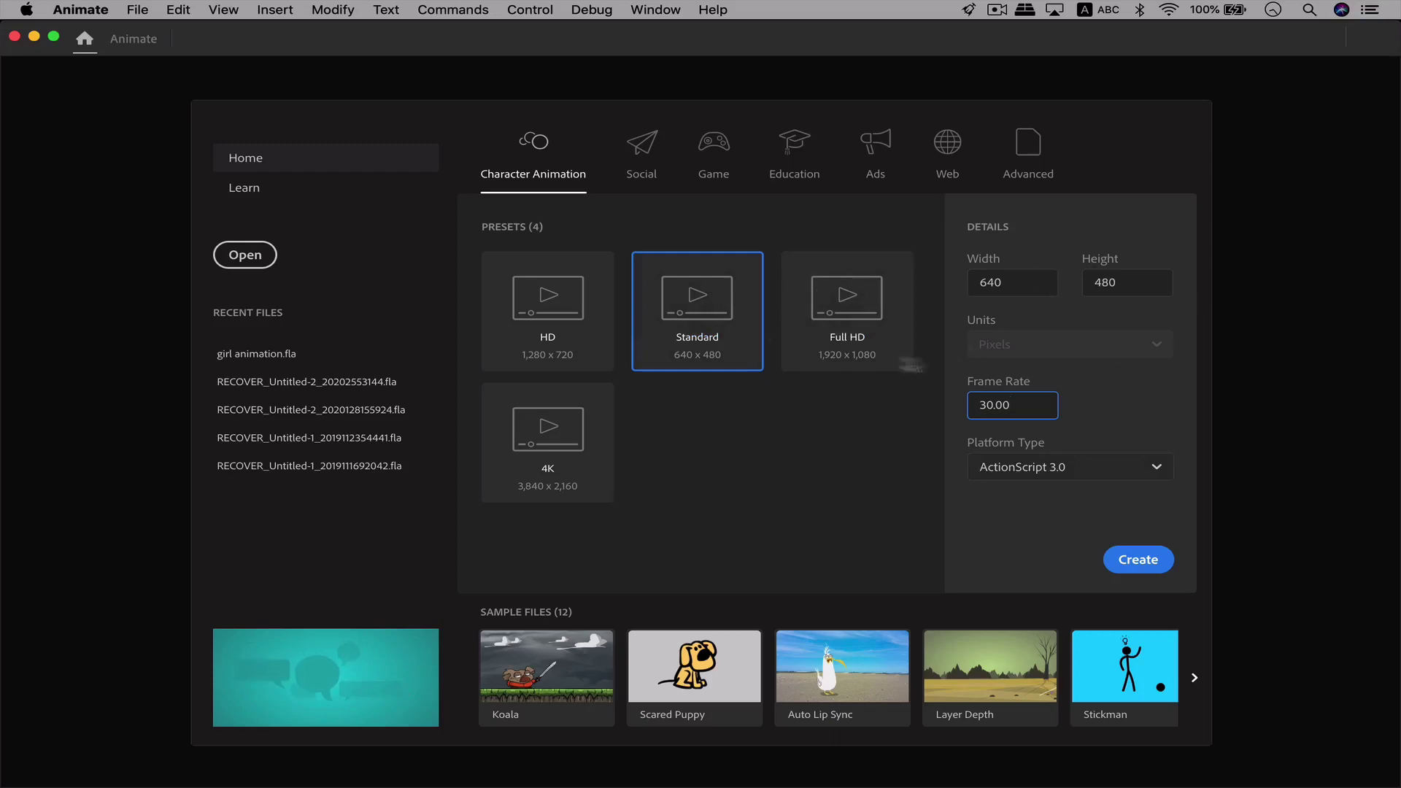
pyautogui.click(700, 315)
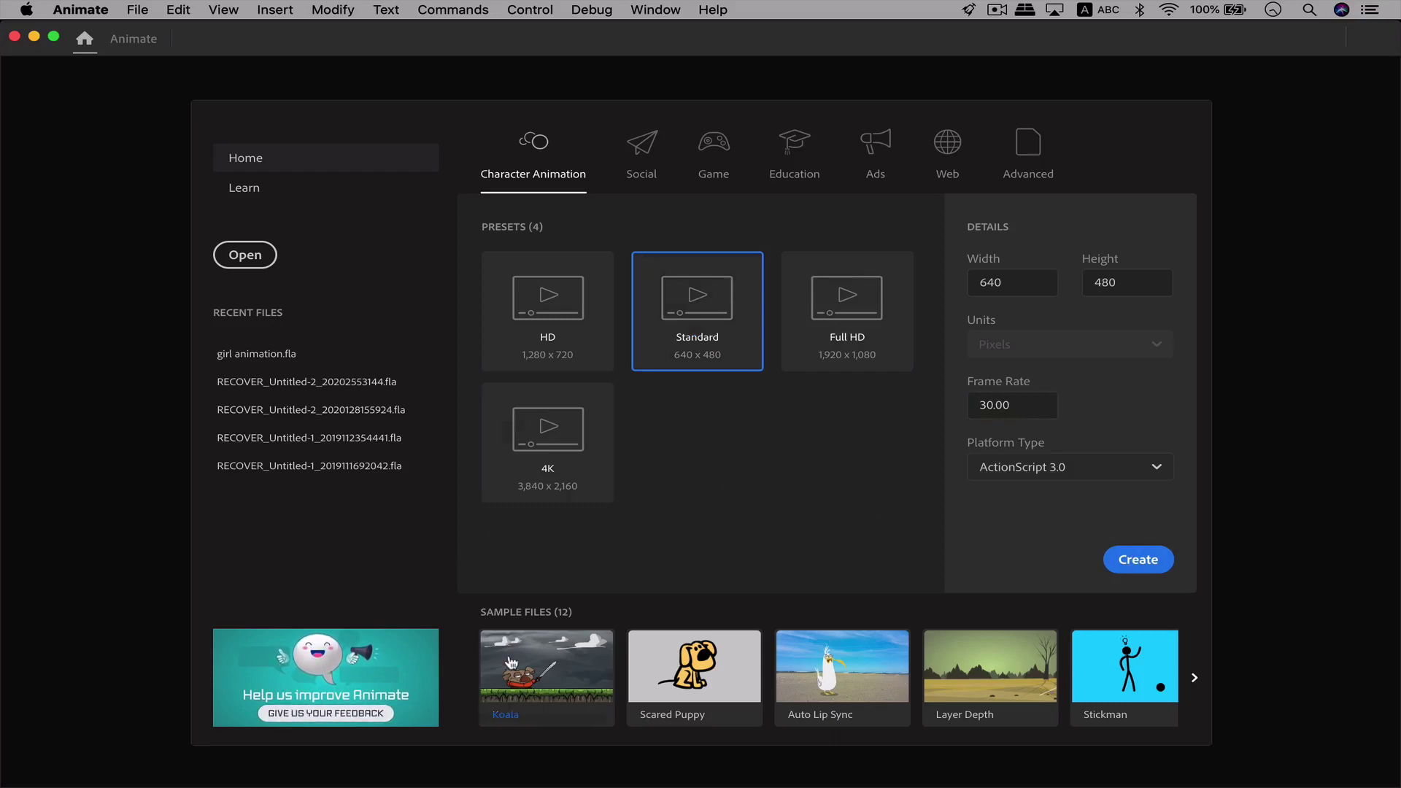
# Step: Browse through the sample files, then create the new document from the selected Standard preset
pyautogui.click(1192, 680)
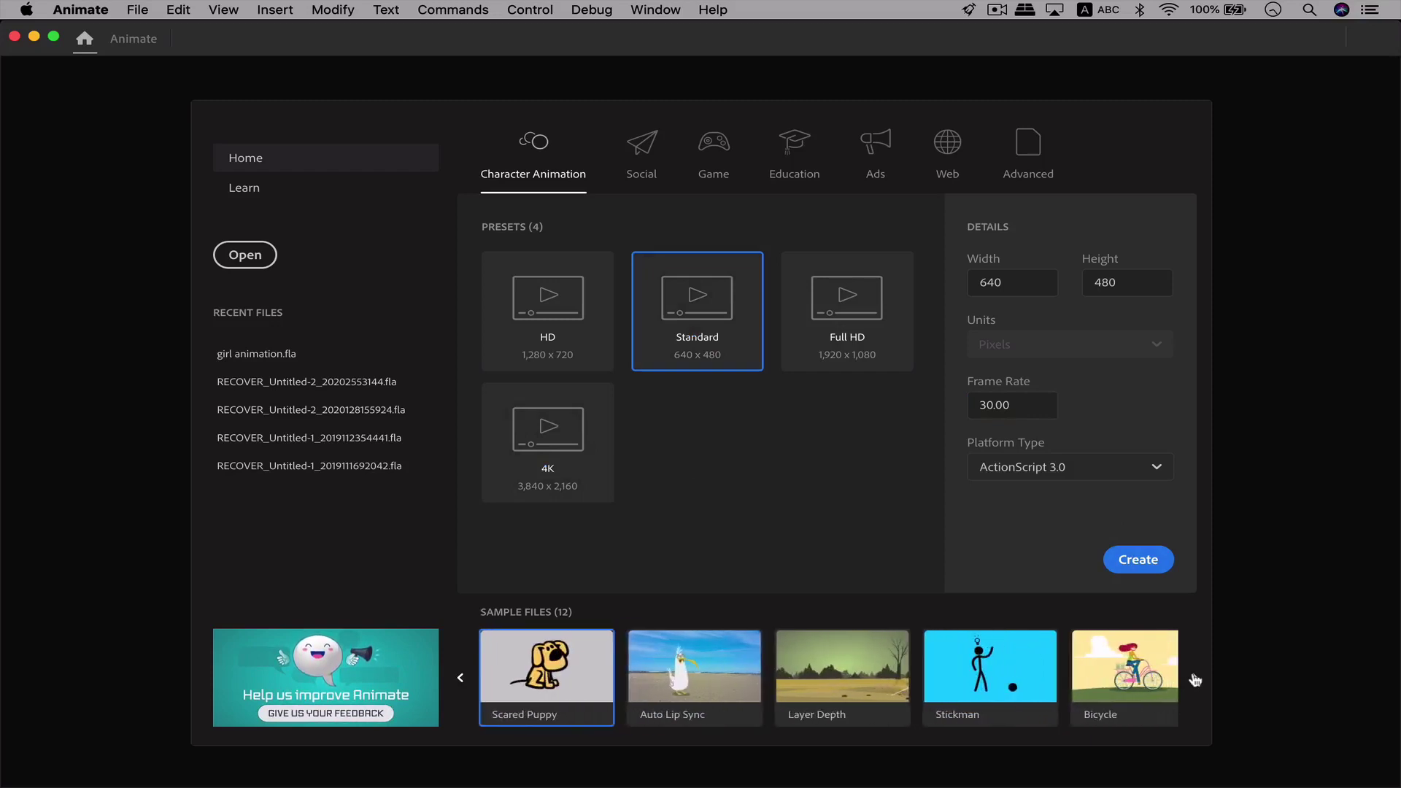
pyautogui.click(1194, 680)
pyautogui.click(1194, 679)
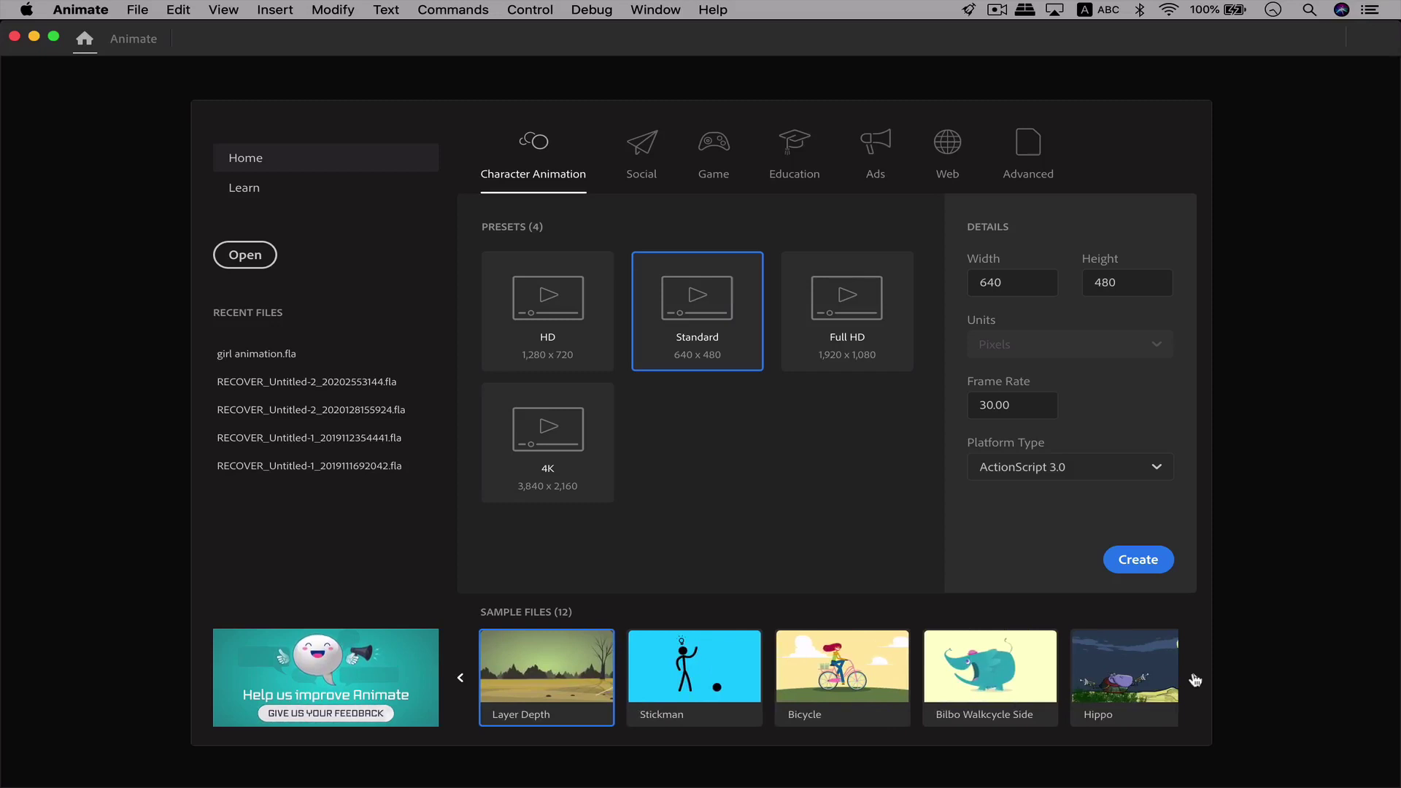
pyautogui.click(1194, 680)
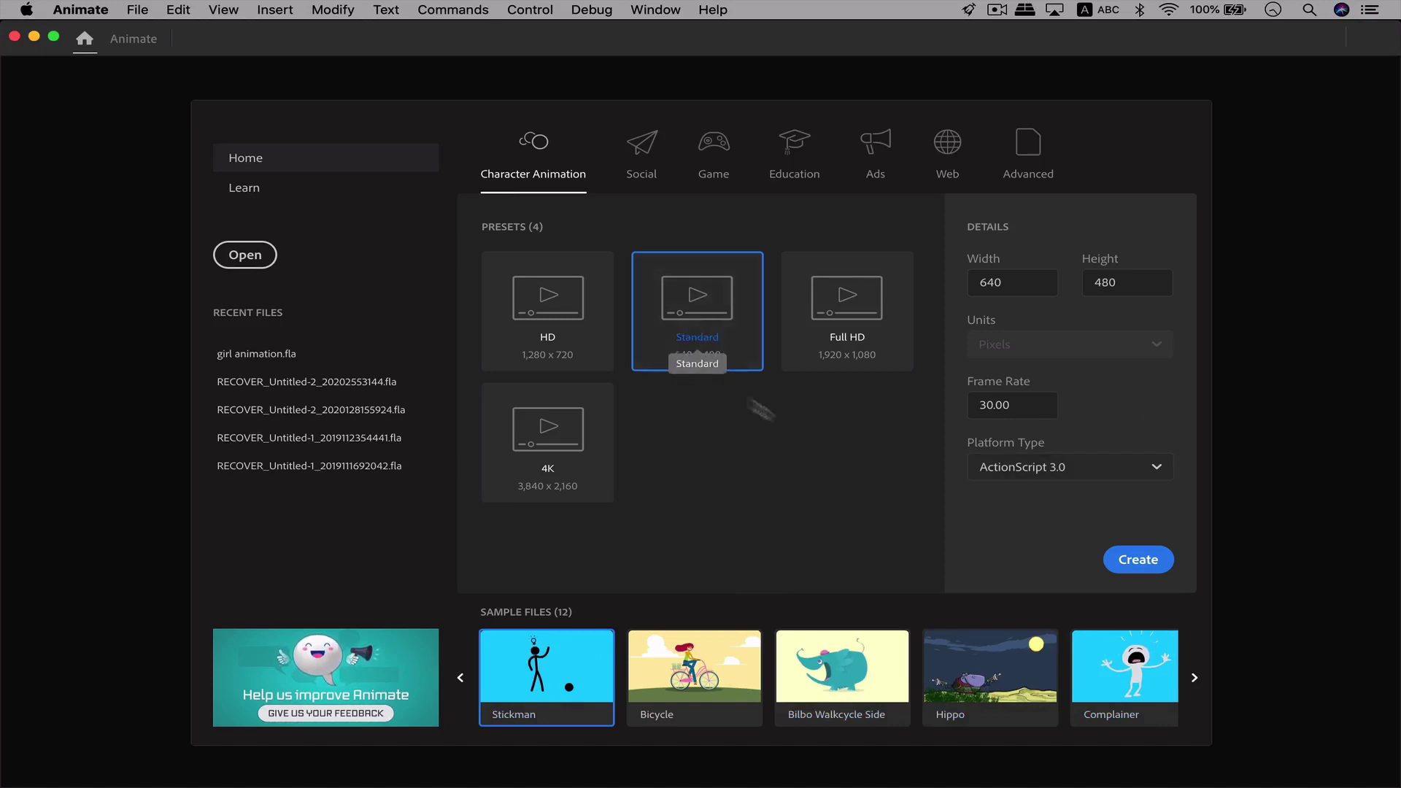
pyautogui.click(1144, 563)
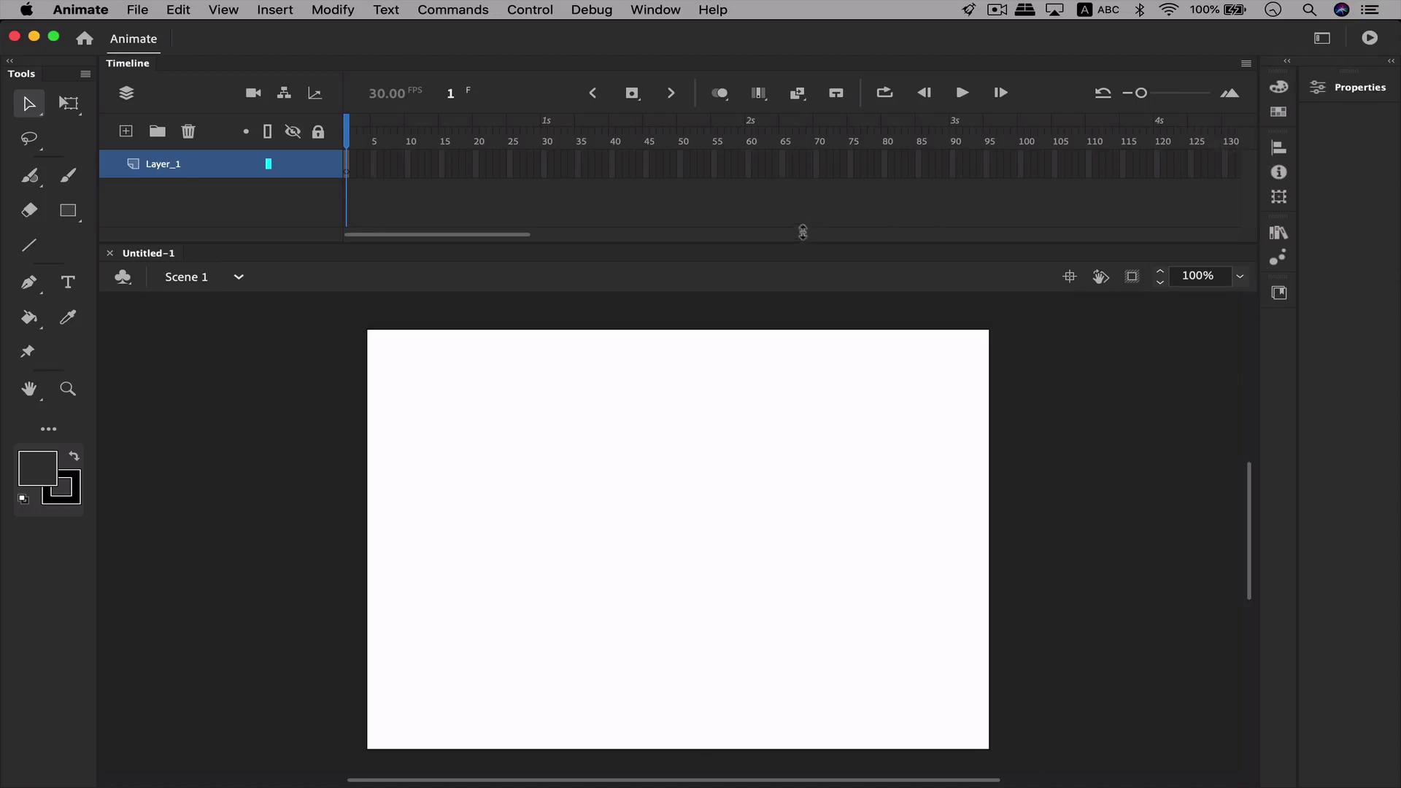
# Step: Resize the Timeline panel's height by moving its lower border, ending slightly taller than its original size
pyautogui.moveTo(802, 232); pyautogui.dragTo(793, 207)
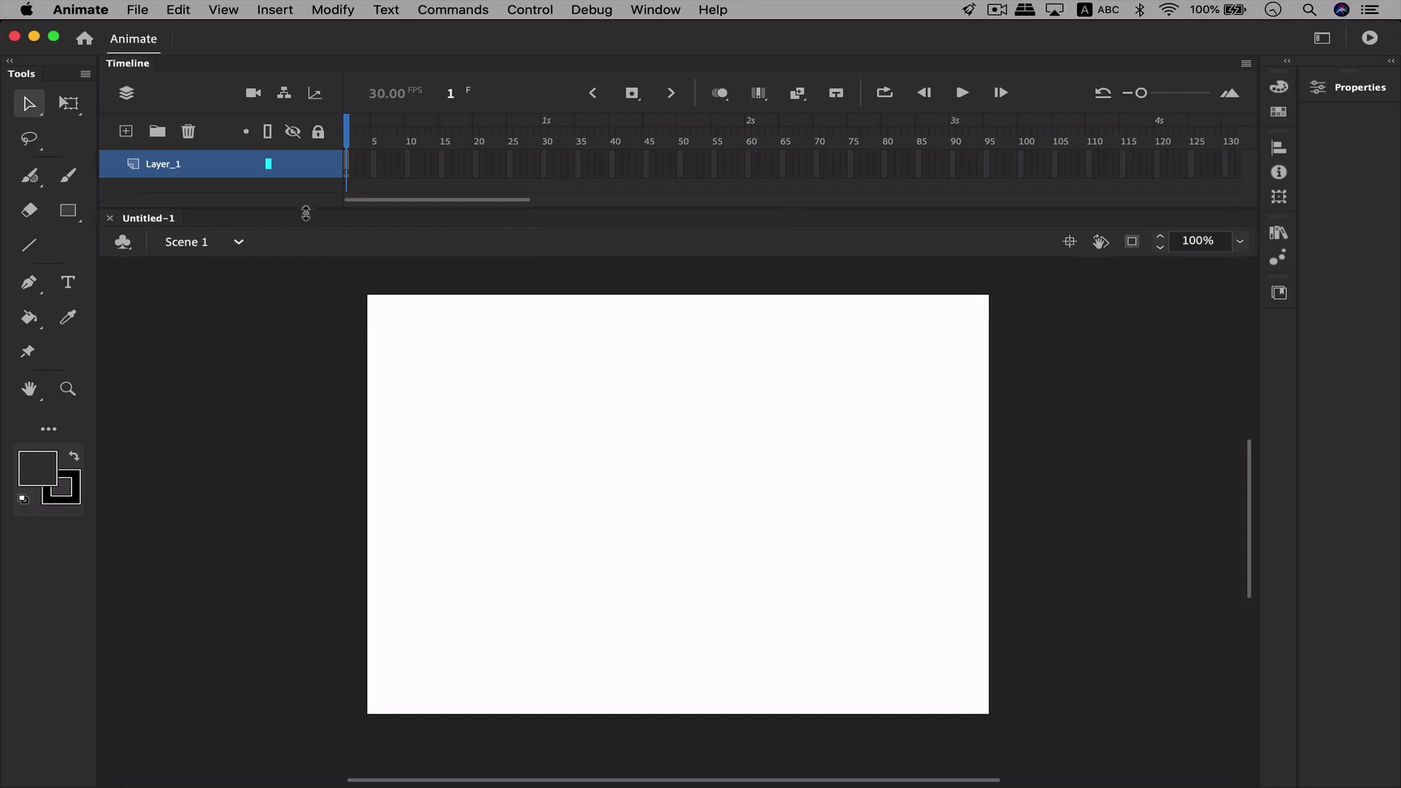
pyautogui.moveTo(306, 213); pyautogui.dragTo(307, 219)
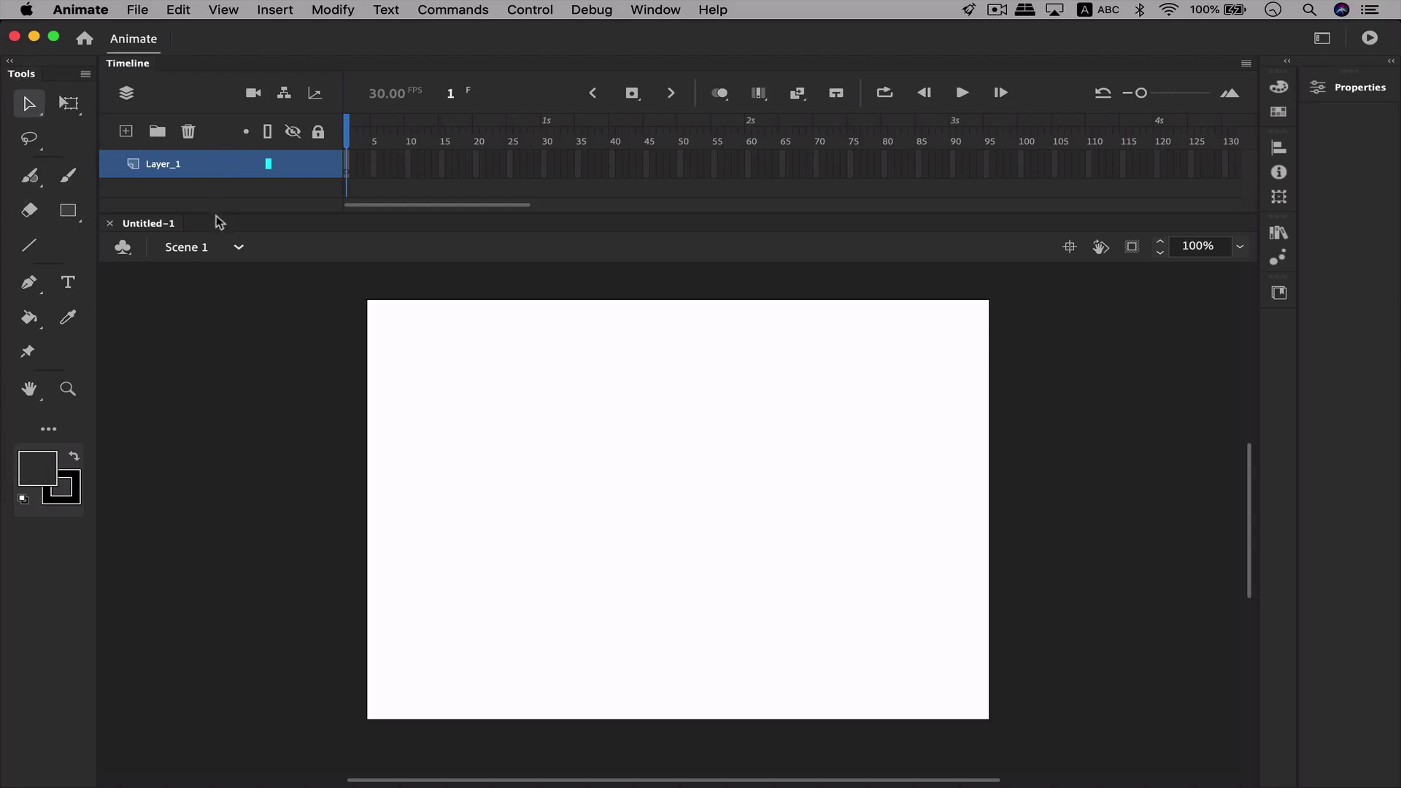
pyautogui.moveTo(217, 212); pyautogui.dragTo(204, 261)
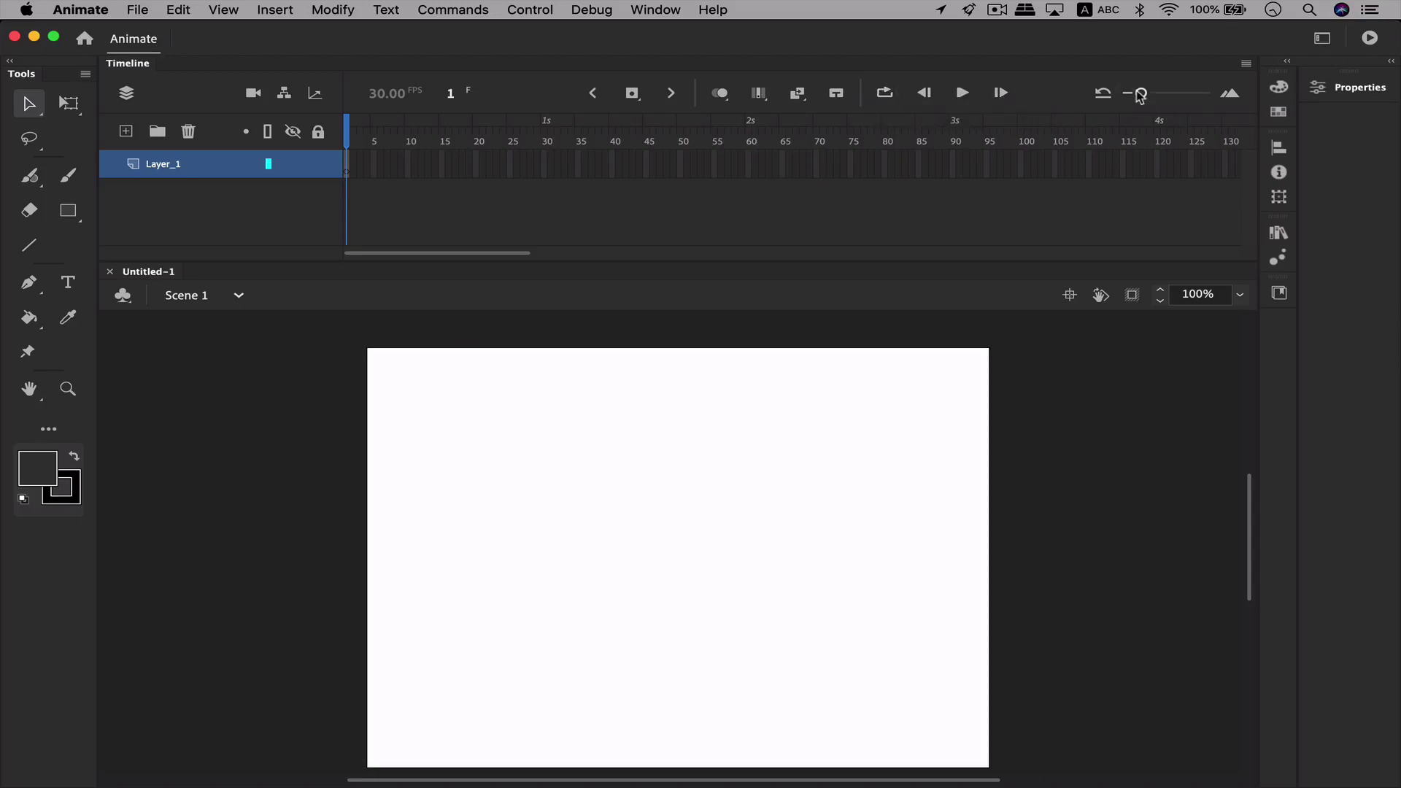
# Step: Widen the frames in the timeline view so that about 90 frames fit across it
pyautogui.click(1230, 93)
pyautogui.click(1230, 93)
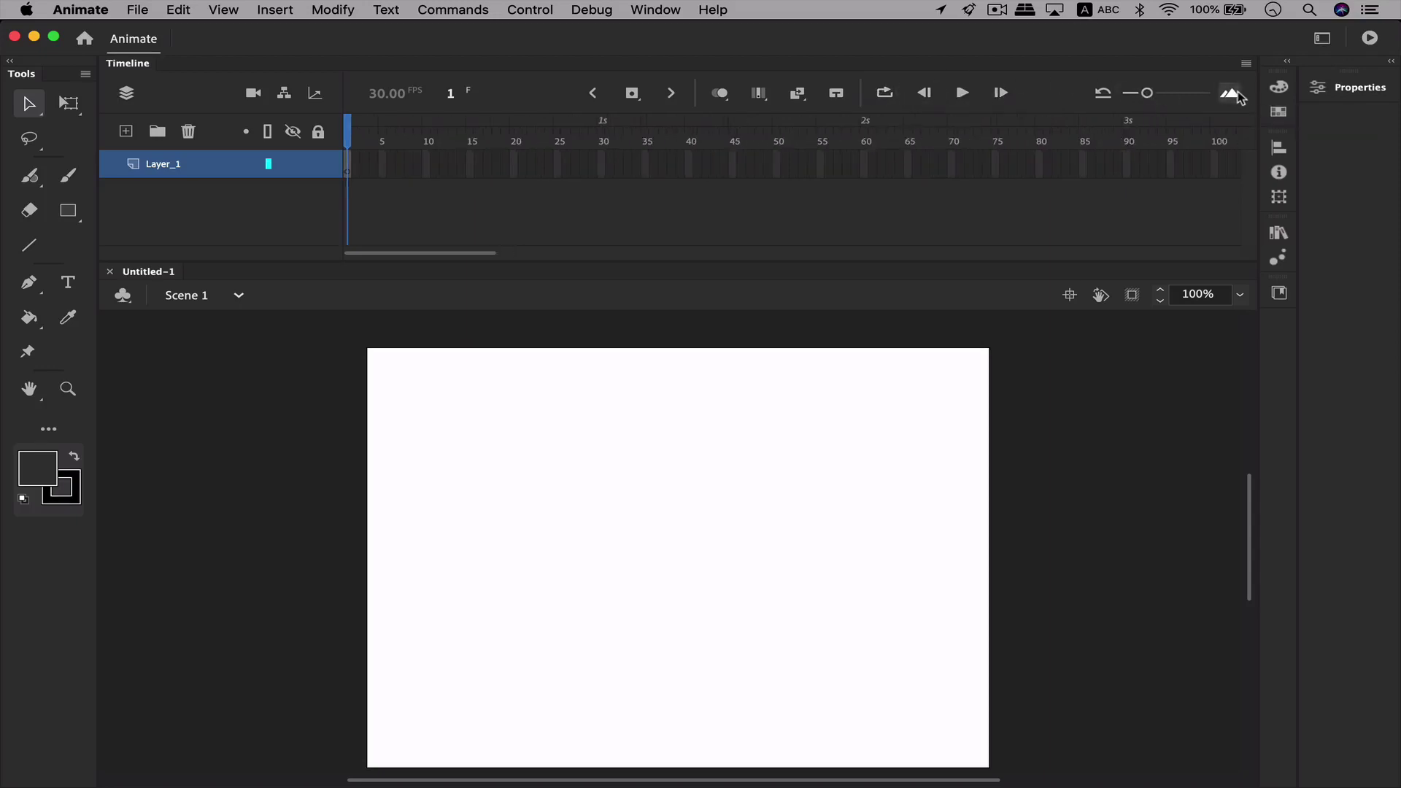
pyautogui.click(1230, 93)
pyautogui.click(1102, 94)
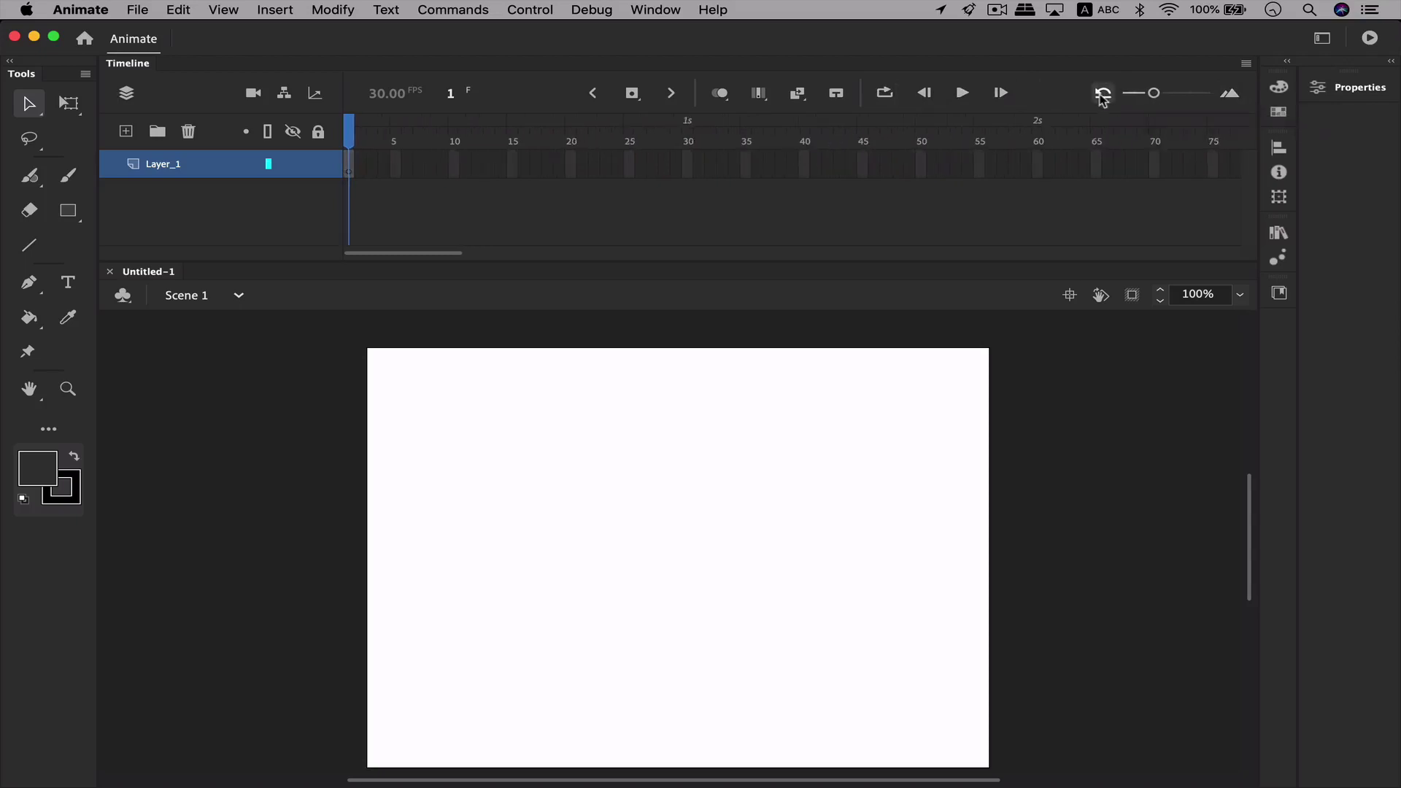
pyautogui.moveTo(1153, 93)
pyautogui.mouseDown()
pyautogui.moveTo(1167, 95)
pyautogui.moveTo(1141, 95)
pyautogui.moveTo(1152, 97)
pyautogui.mouseUp()
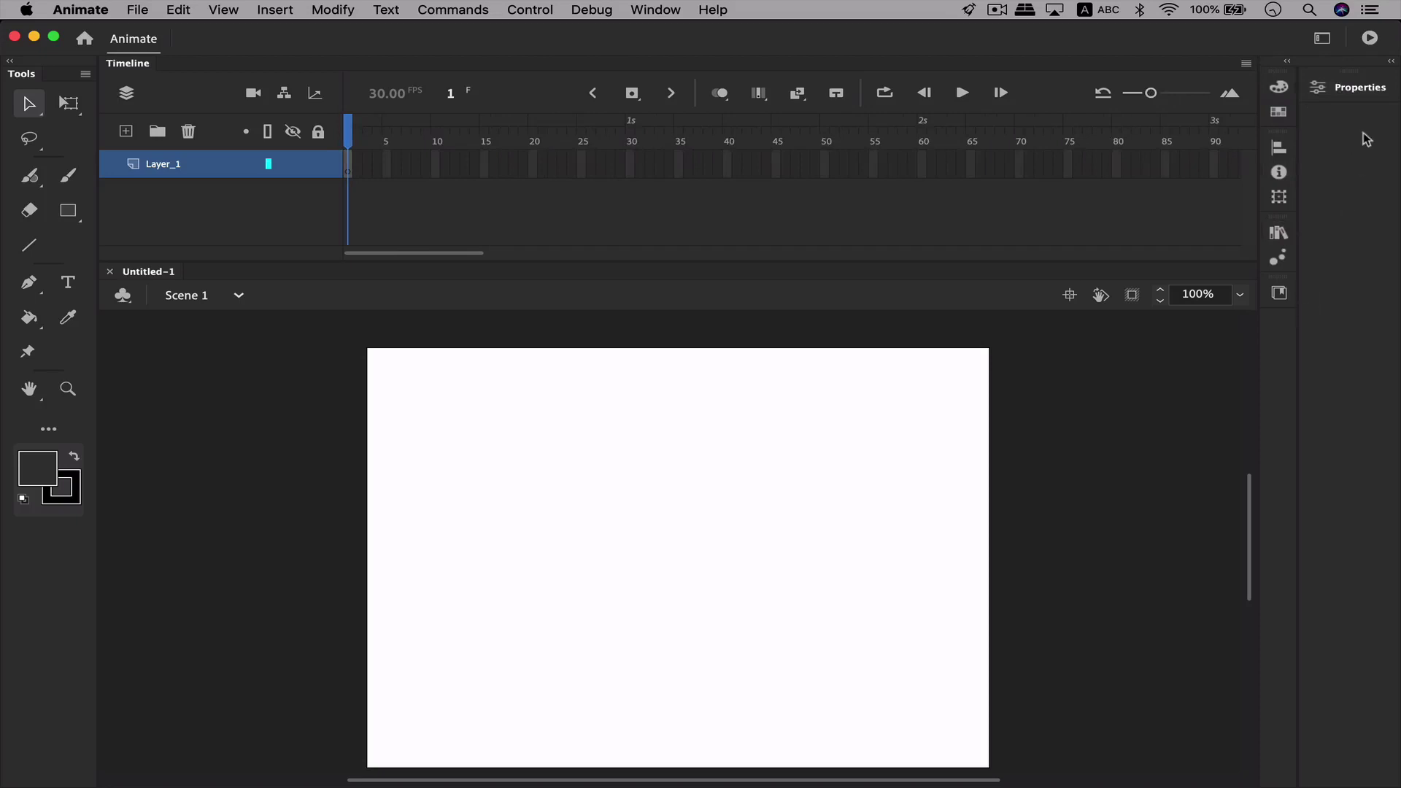
# Step: Dock the Properties panel below CC Libraries in the collapsed panel column and widen the column to show panel names
pyautogui.moveTo(1356, 82); pyautogui.dragTo(1276, 319)
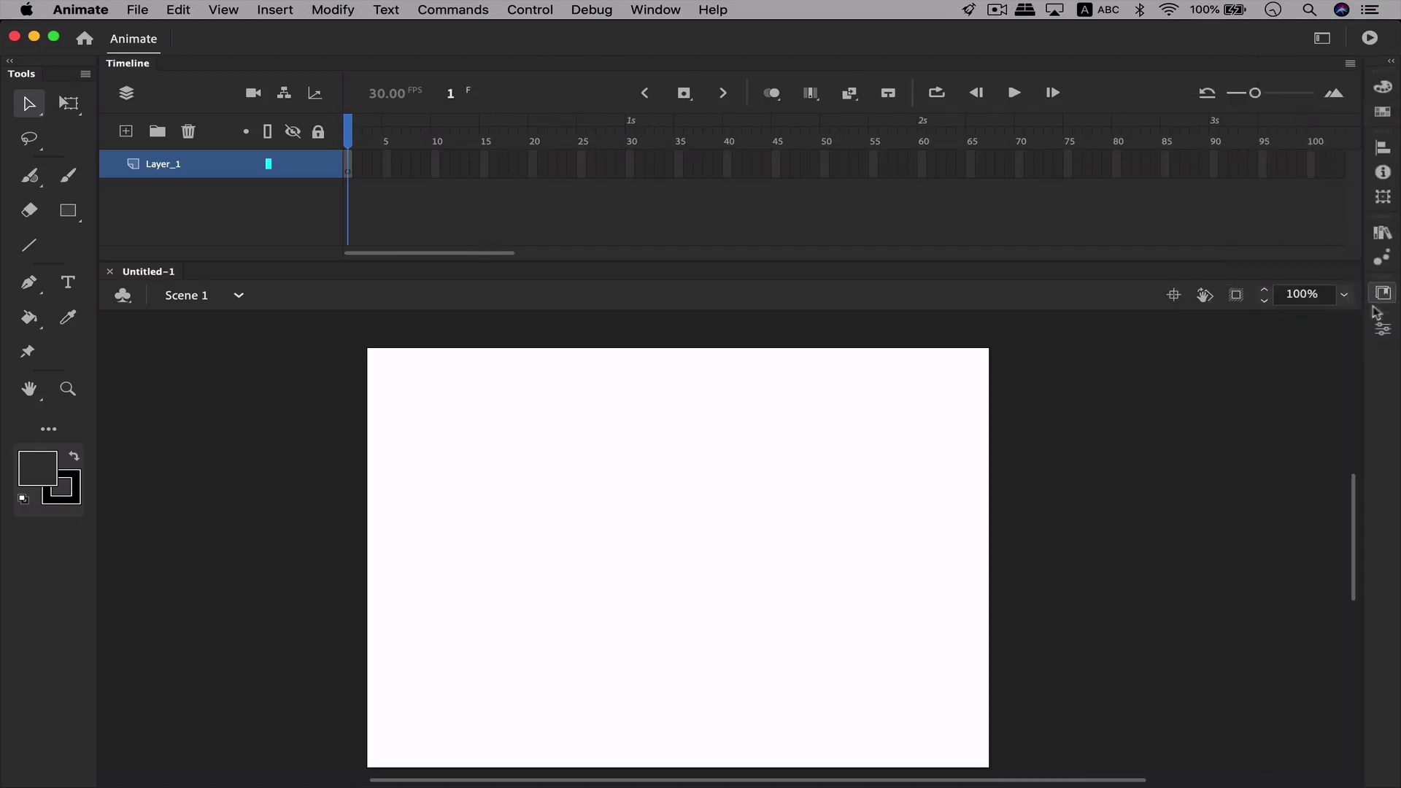
pyautogui.moveTo(1362, 314); pyautogui.dragTo(1276, 322)
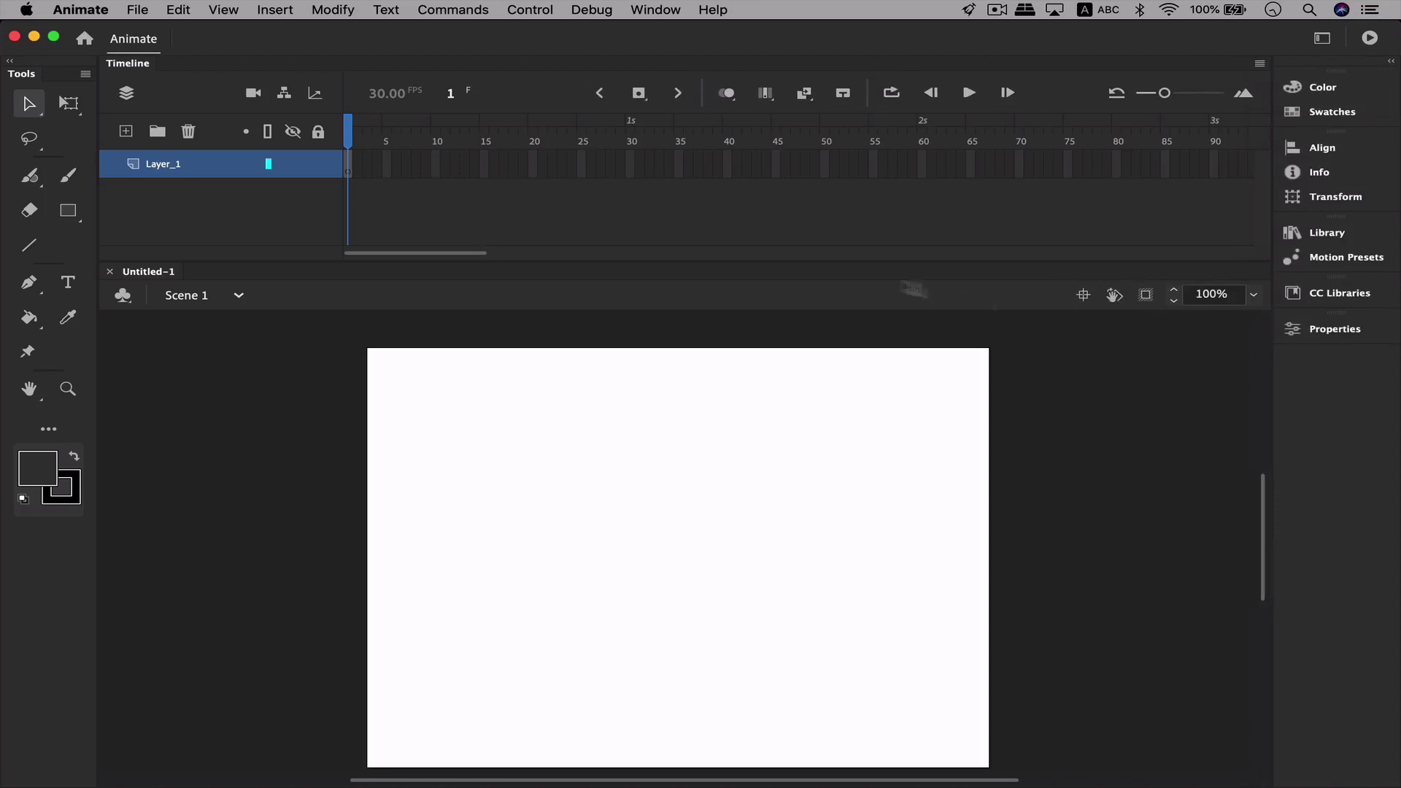
# Step: Shorten the Timeline panel, dock it below the stage, and make it slightly taller there
pyautogui.moveTo(867, 255); pyautogui.dragTo(860, 219)
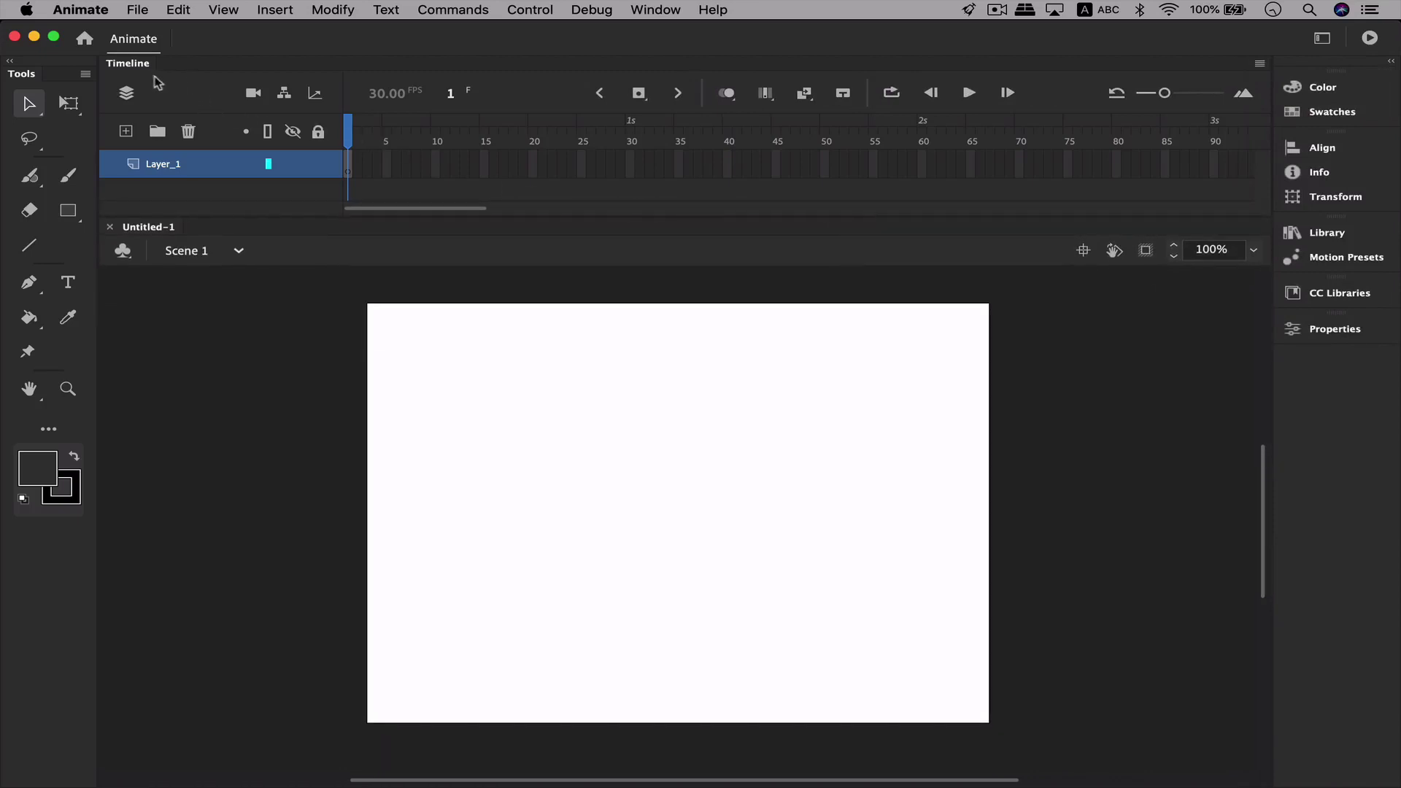
pyautogui.moveTo(150, 73); pyautogui.dragTo(127, 781)
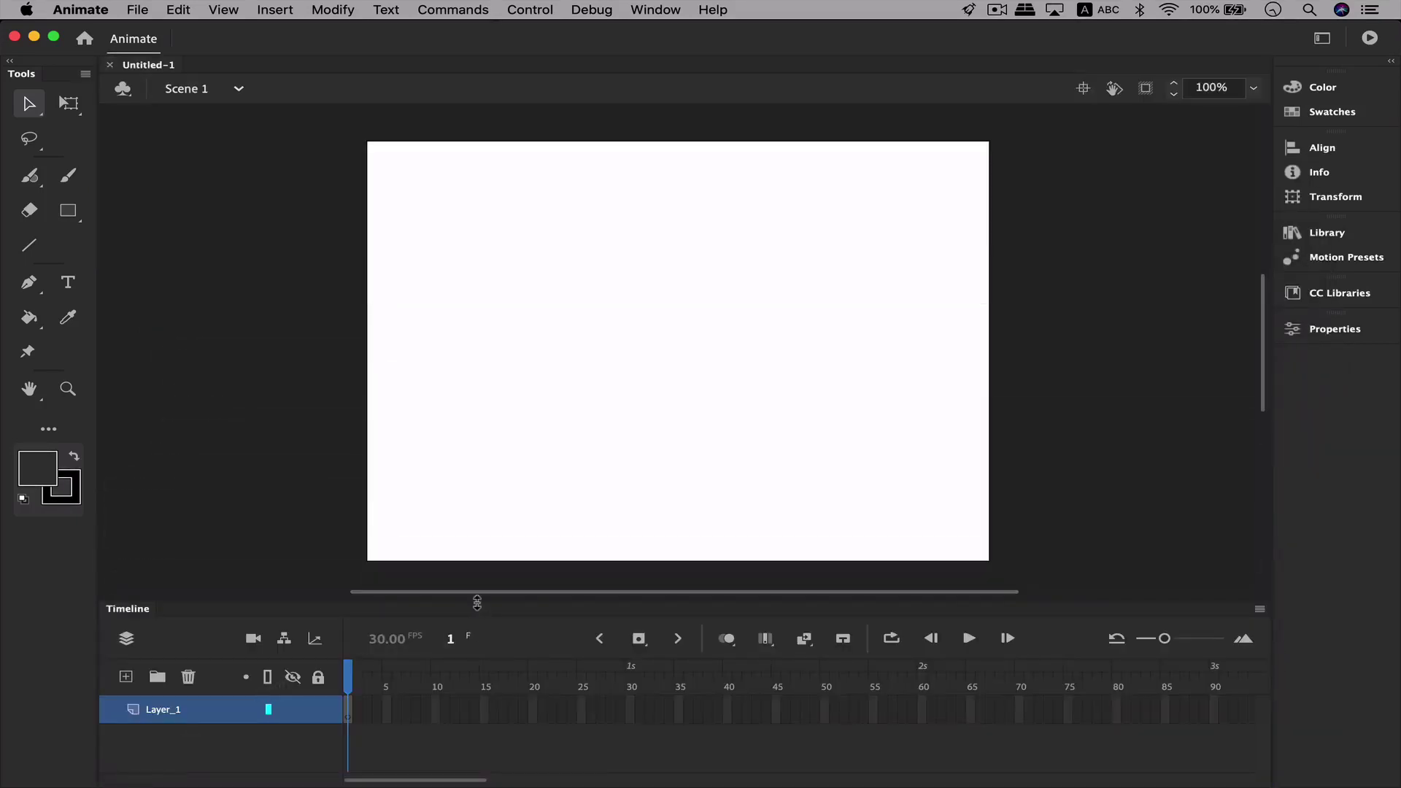
pyautogui.moveTo(477, 606); pyautogui.dragTo(478, 600)
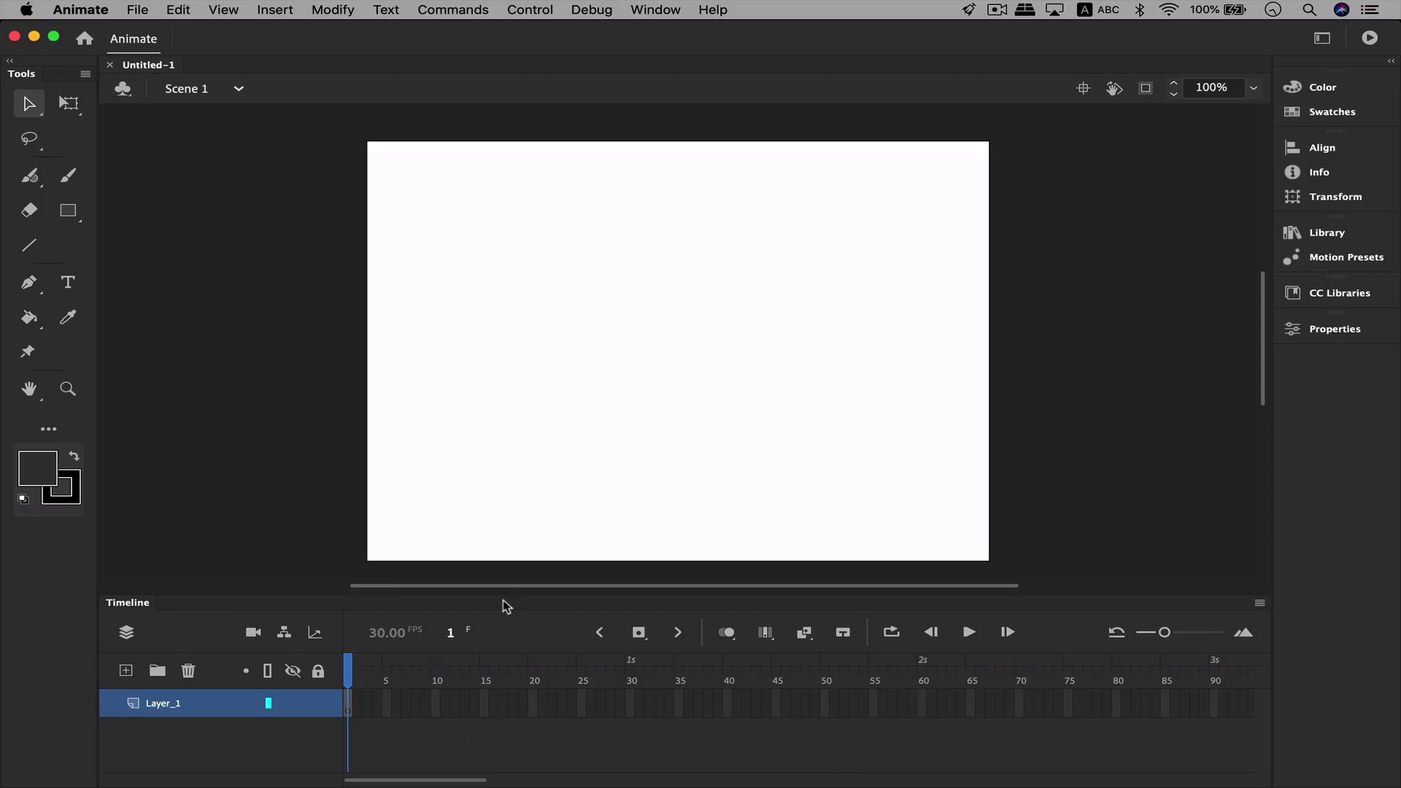
# Step: Dock the Timeline as a full-height column beside the Tools panel and narrow it to reveal the stage
pyautogui.moveTo(137, 606); pyautogui.dragTo(102, 351)
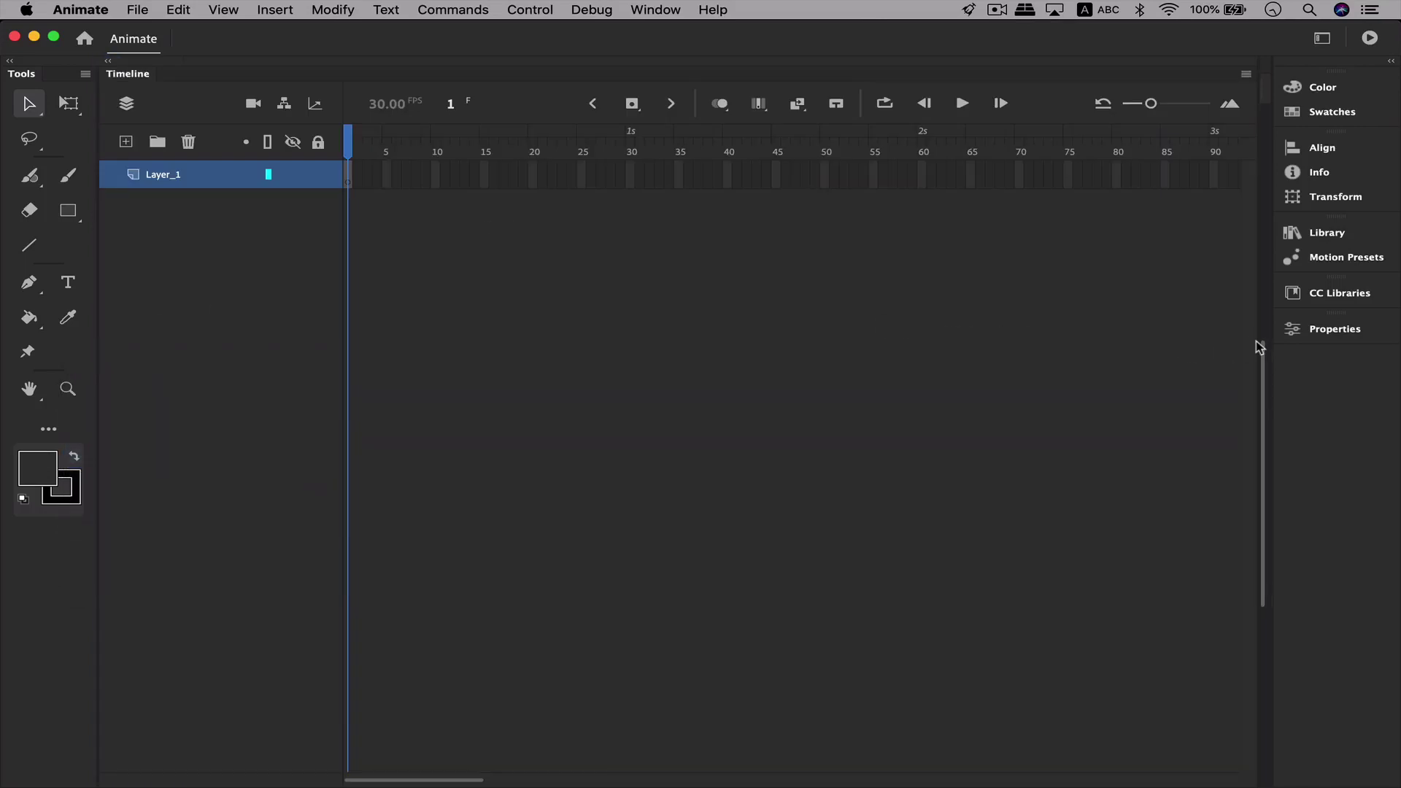
pyautogui.moveTo(760, 361); pyautogui.dragTo(505, 350)
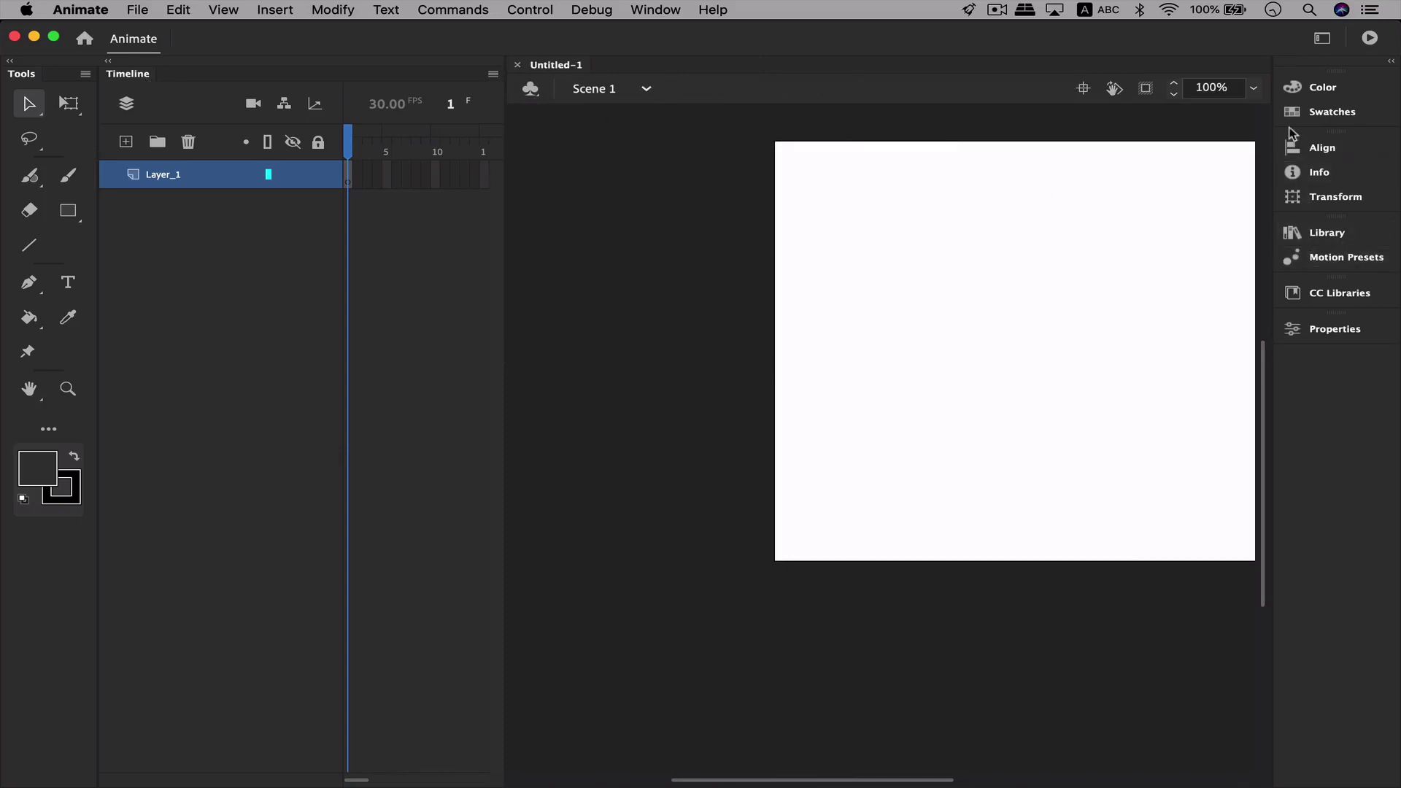
pyautogui.scroll(5, 943, 315)
pyautogui.hscroll(8, 942, 315)
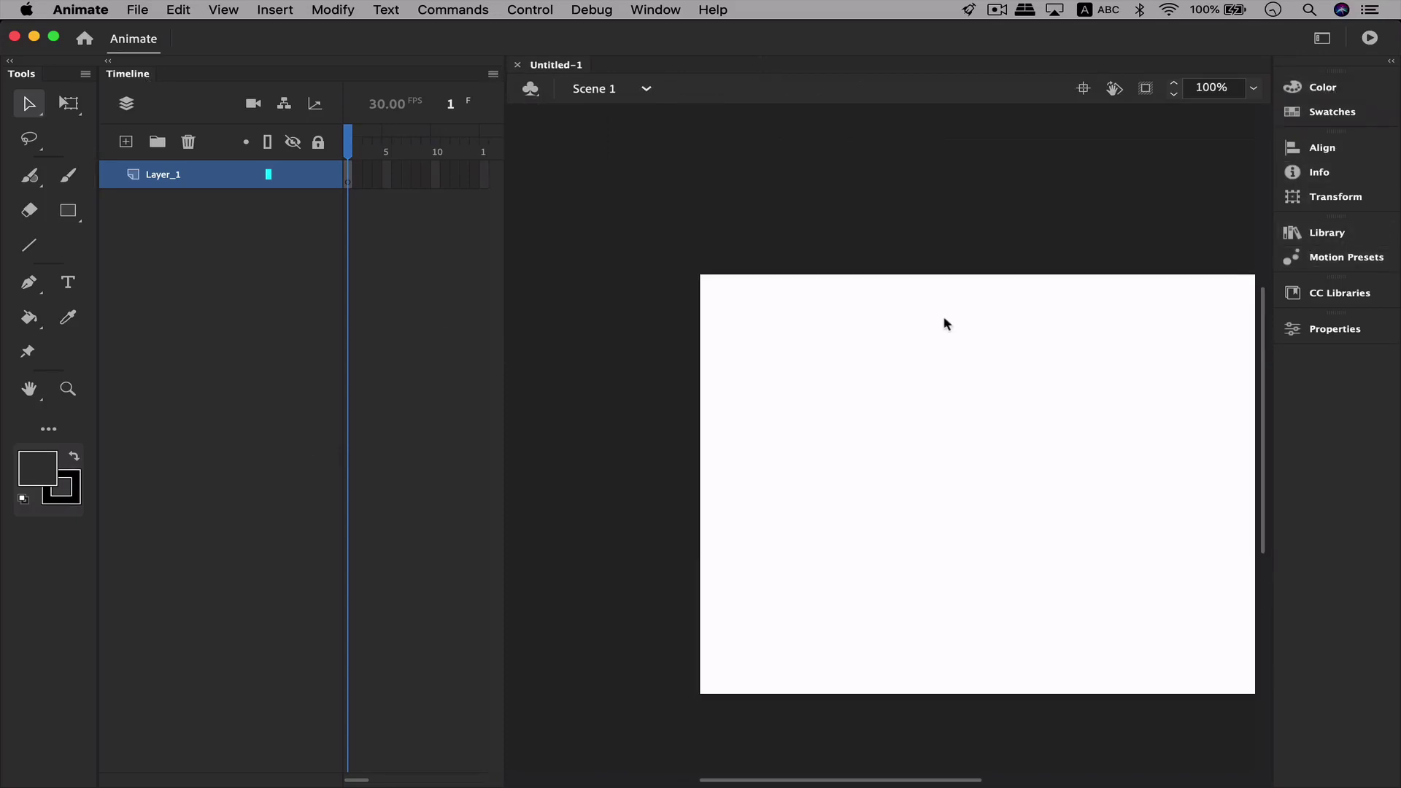
# Step: Reset the Classes workspace to its saved panel layout
pyautogui.click(664, 9)
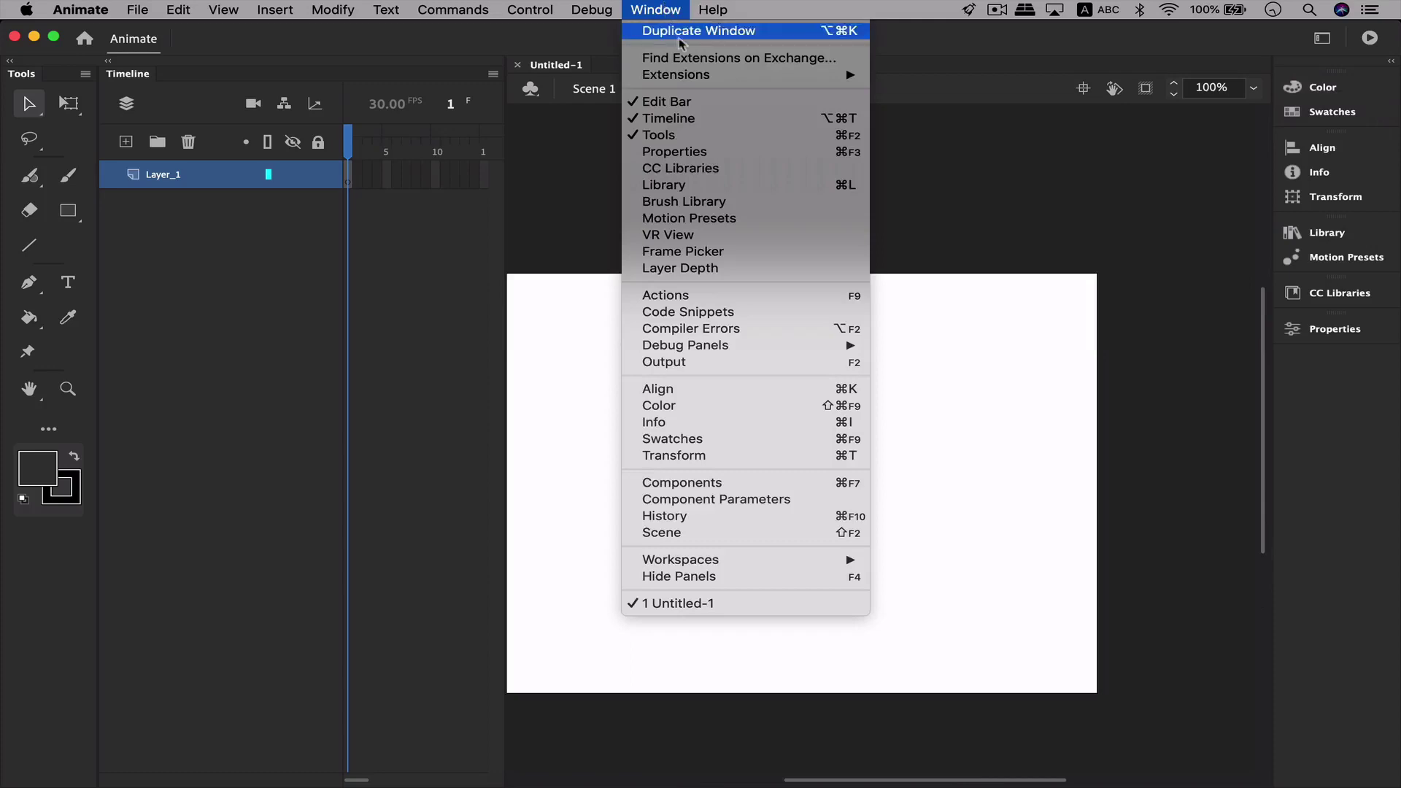
pyautogui.moveTo(788, 567)
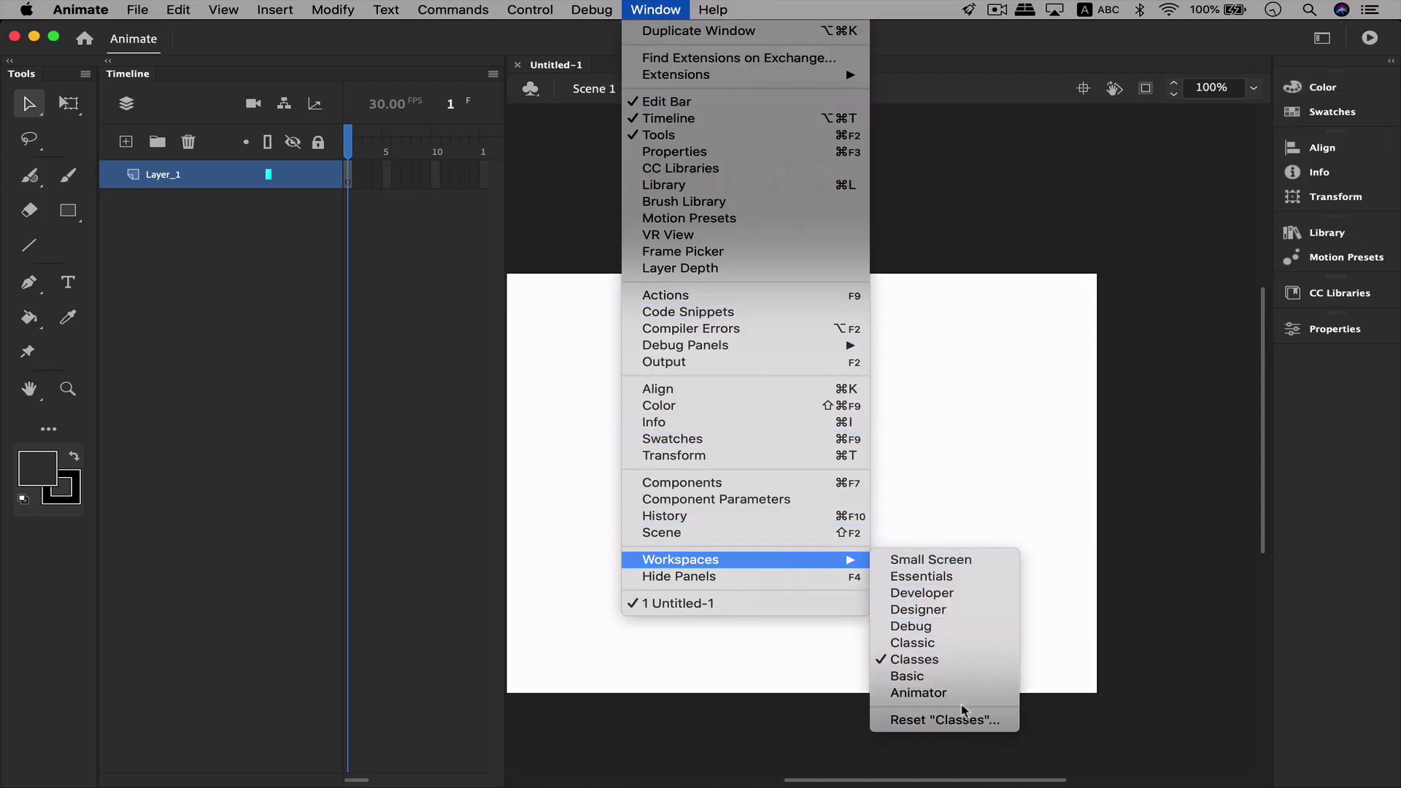
pyautogui.click(993, 722)
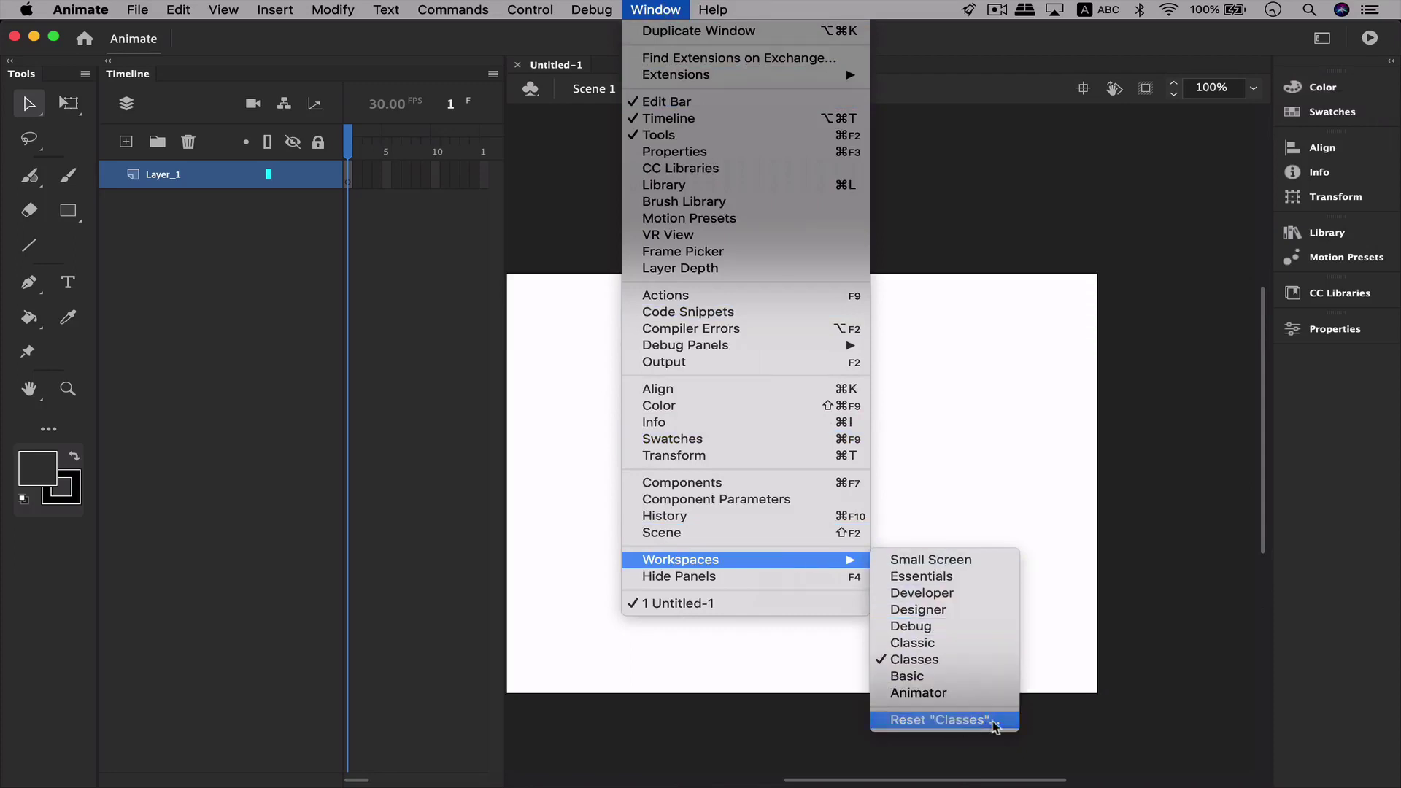
pyautogui.click(879, 444)
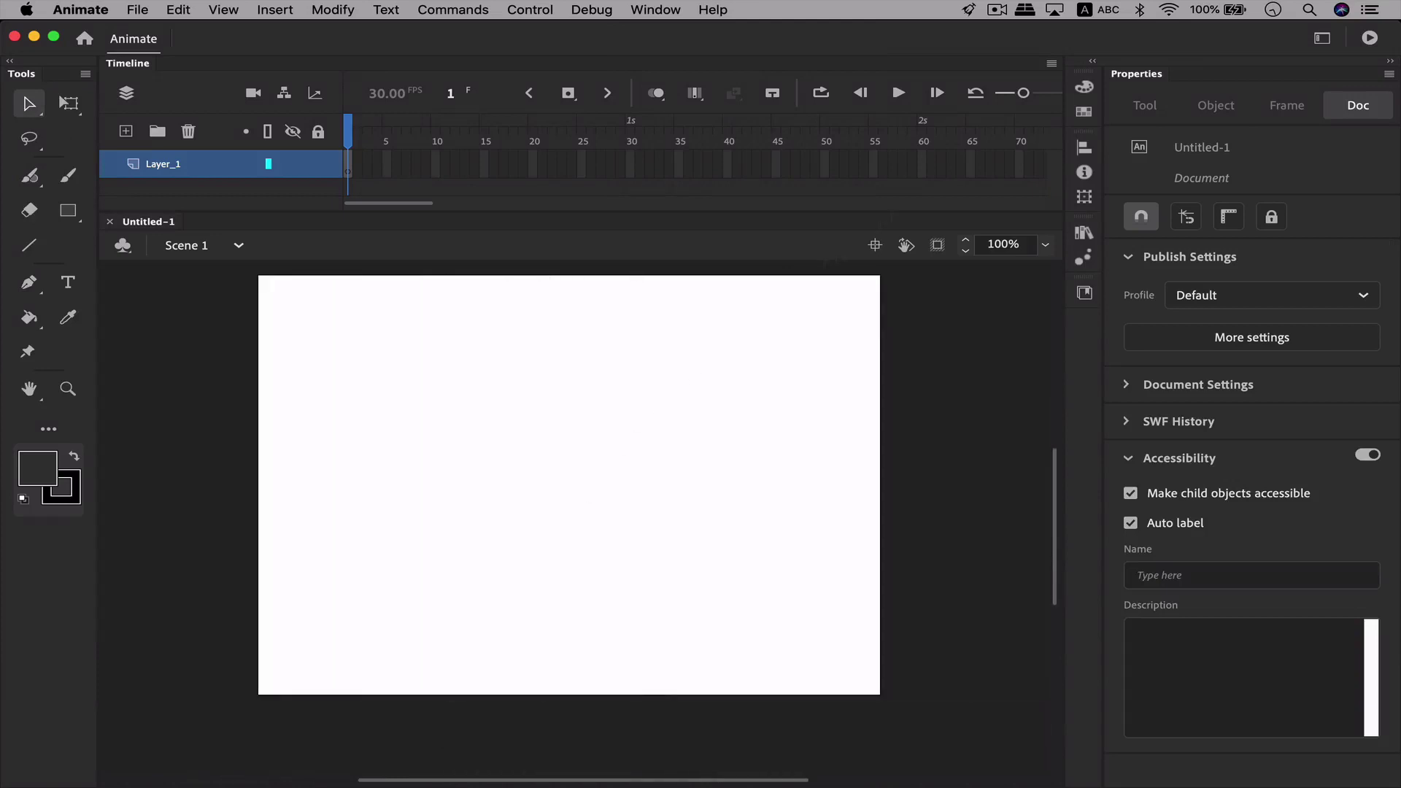
# Step: Test the movie and close its preview window
pyautogui.click(1370, 40)
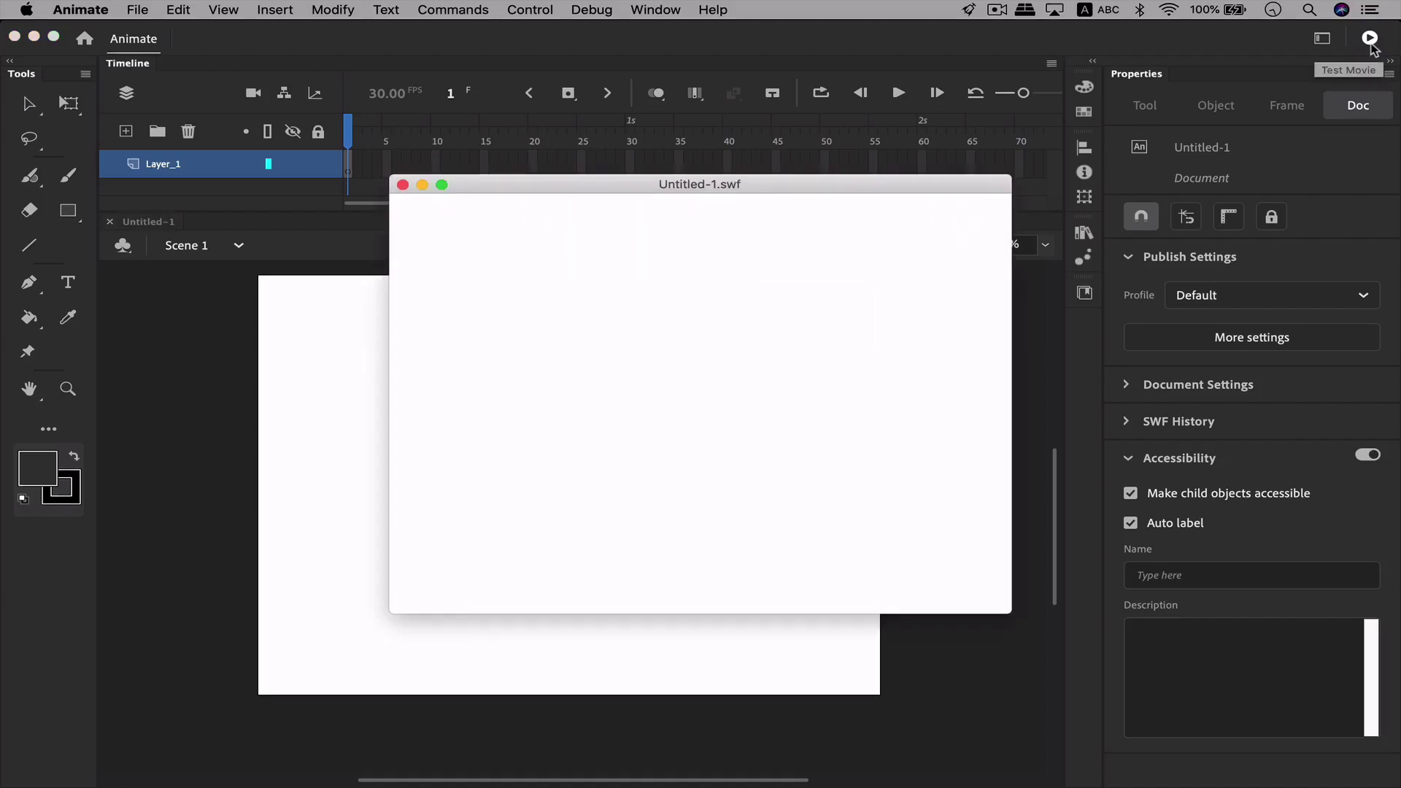
pyautogui.click(402, 184)
# Step: Try the Classic workspace and the Animator workspace in turn
pyautogui.click(1322, 38)
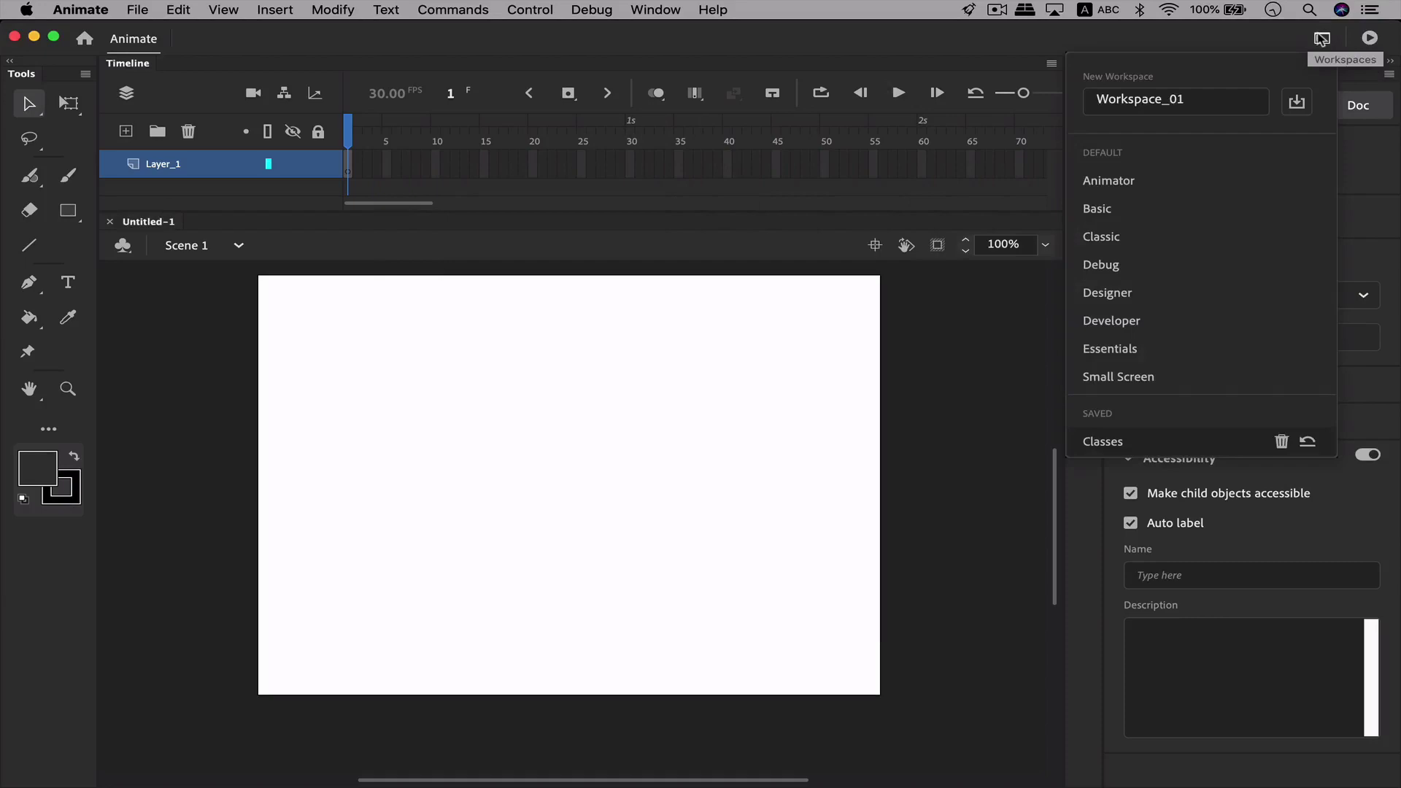
pyautogui.click(1103, 239)
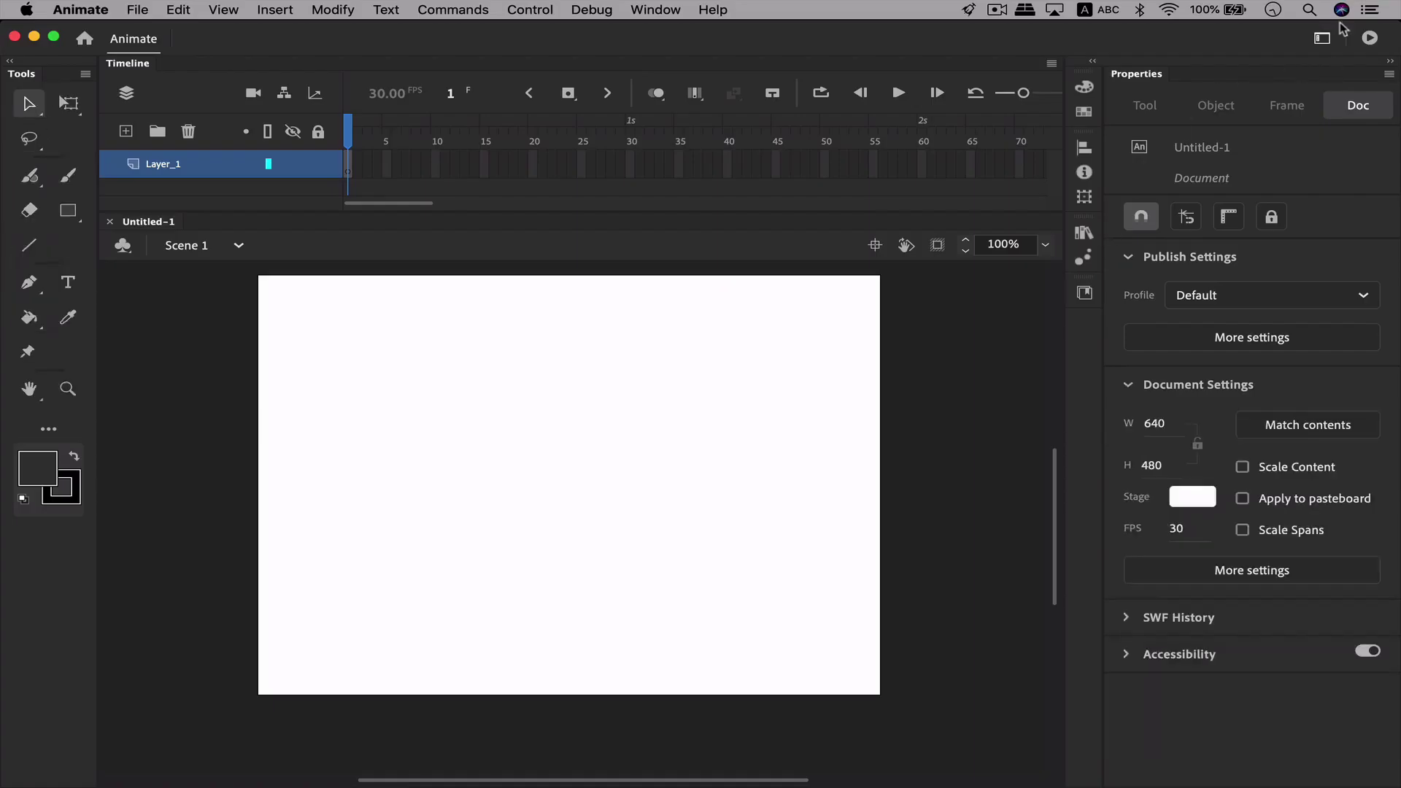
pyautogui.click(1322, 38)
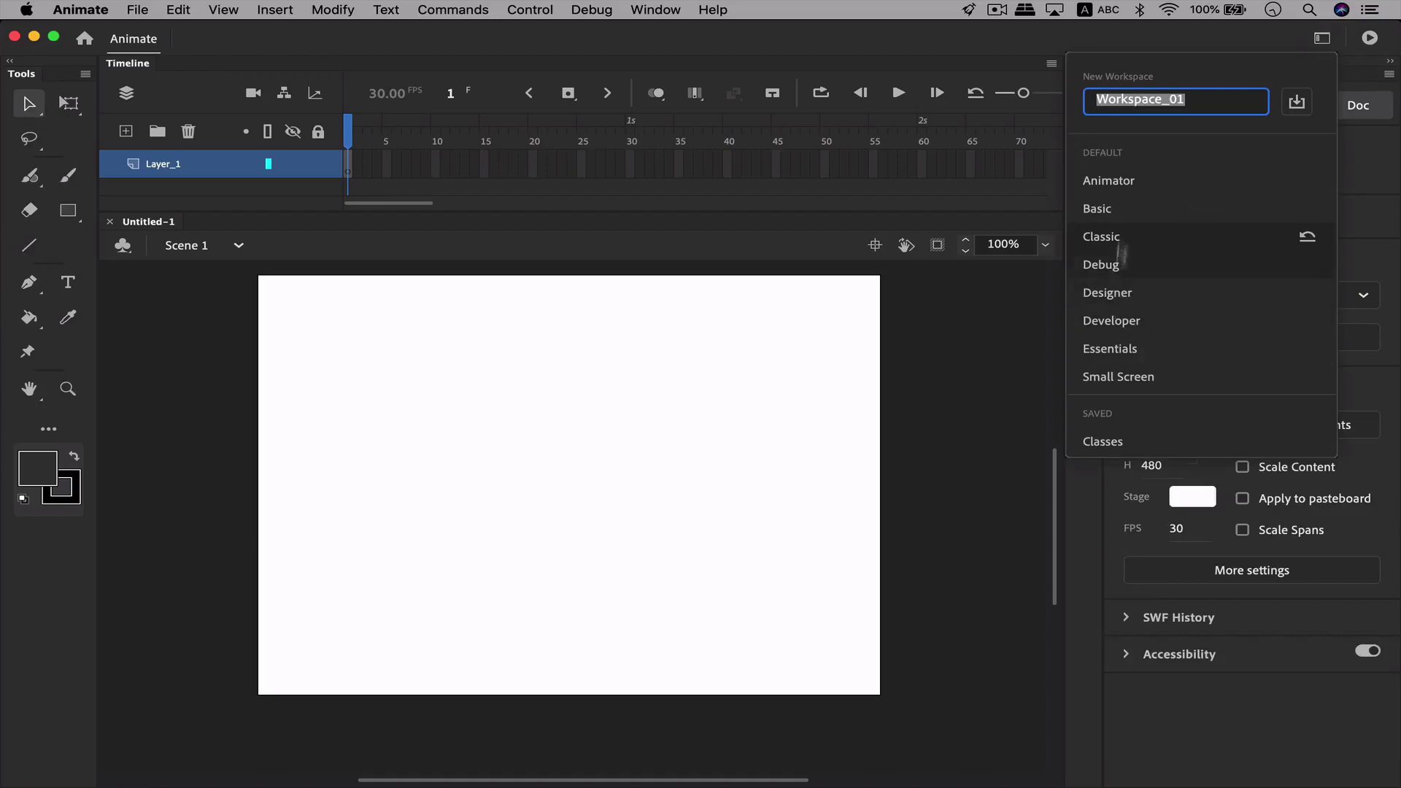
pyautogui.click(1125, 182)
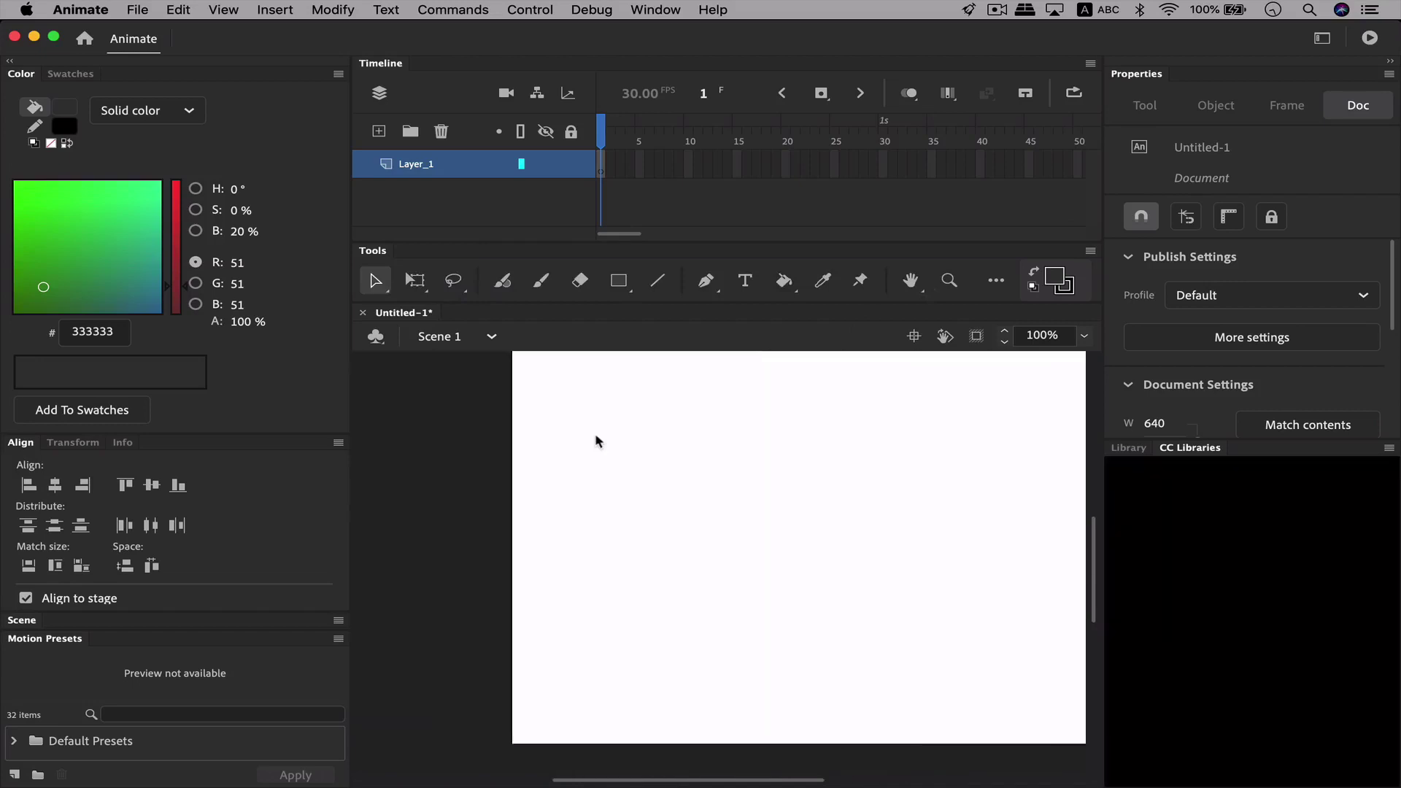
# Step: Switch to the Basic workspace and shorten the Timeline panel to give the stage more room
pyautogui.click(1322, 37)
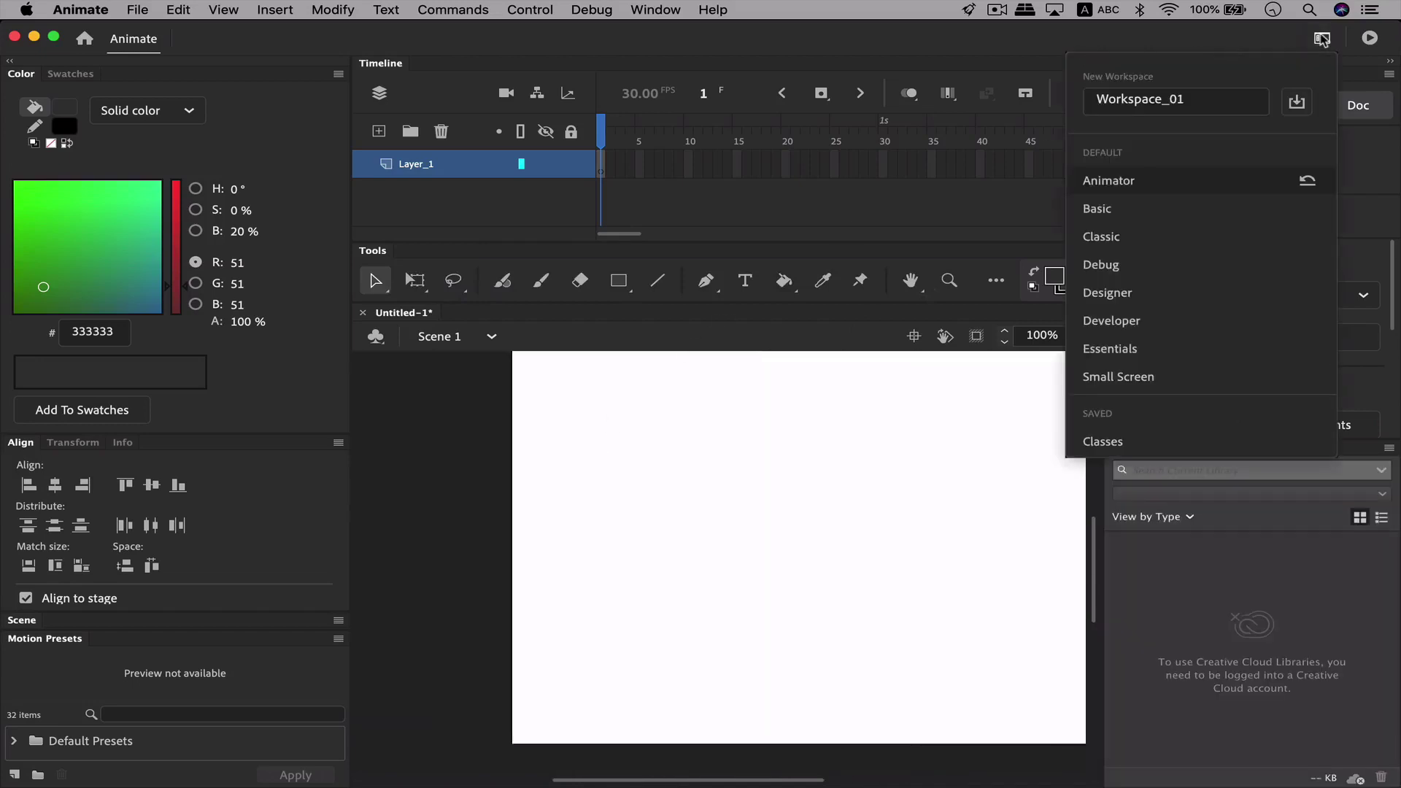
pyautogui.click(1119, 212)
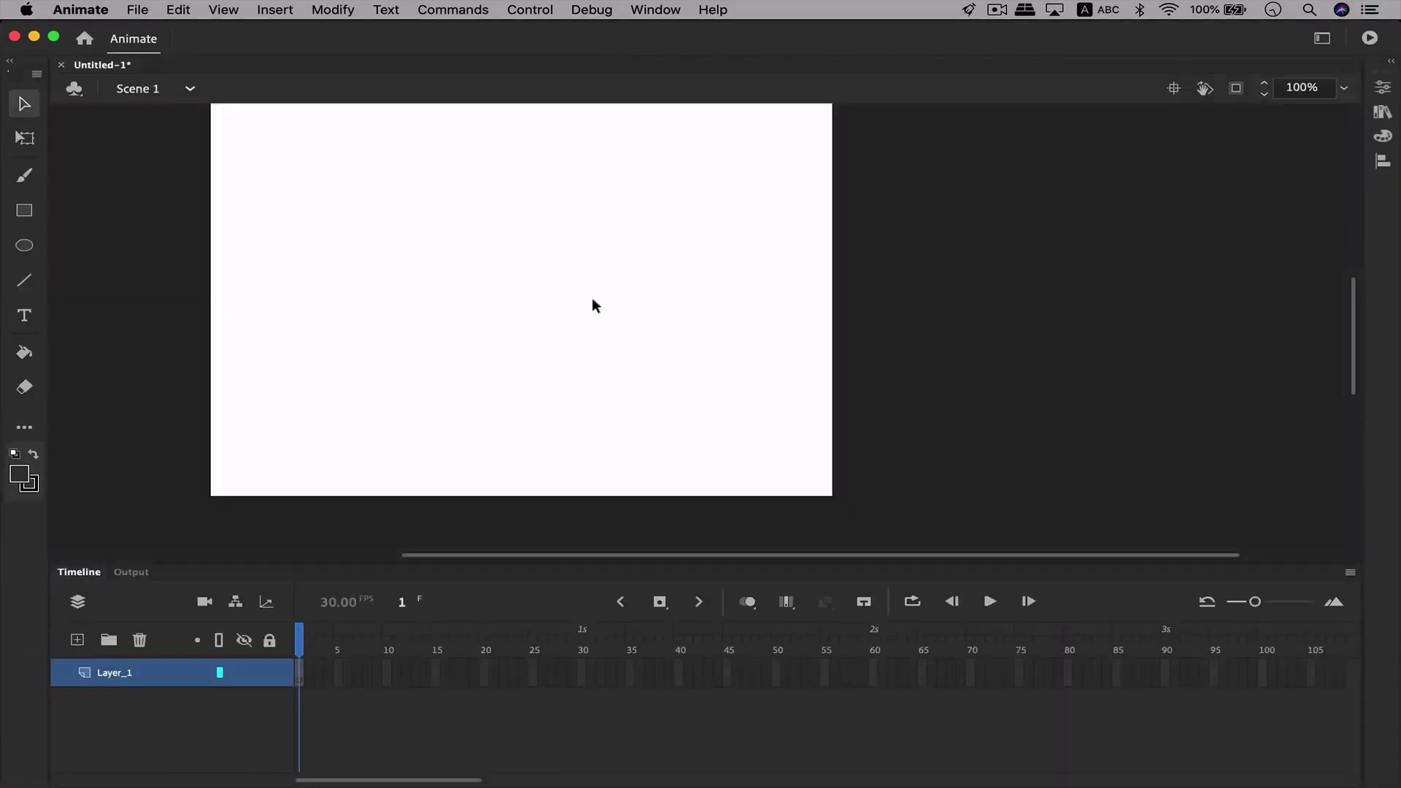
pyautogui.scroll(-2, 595, 306)
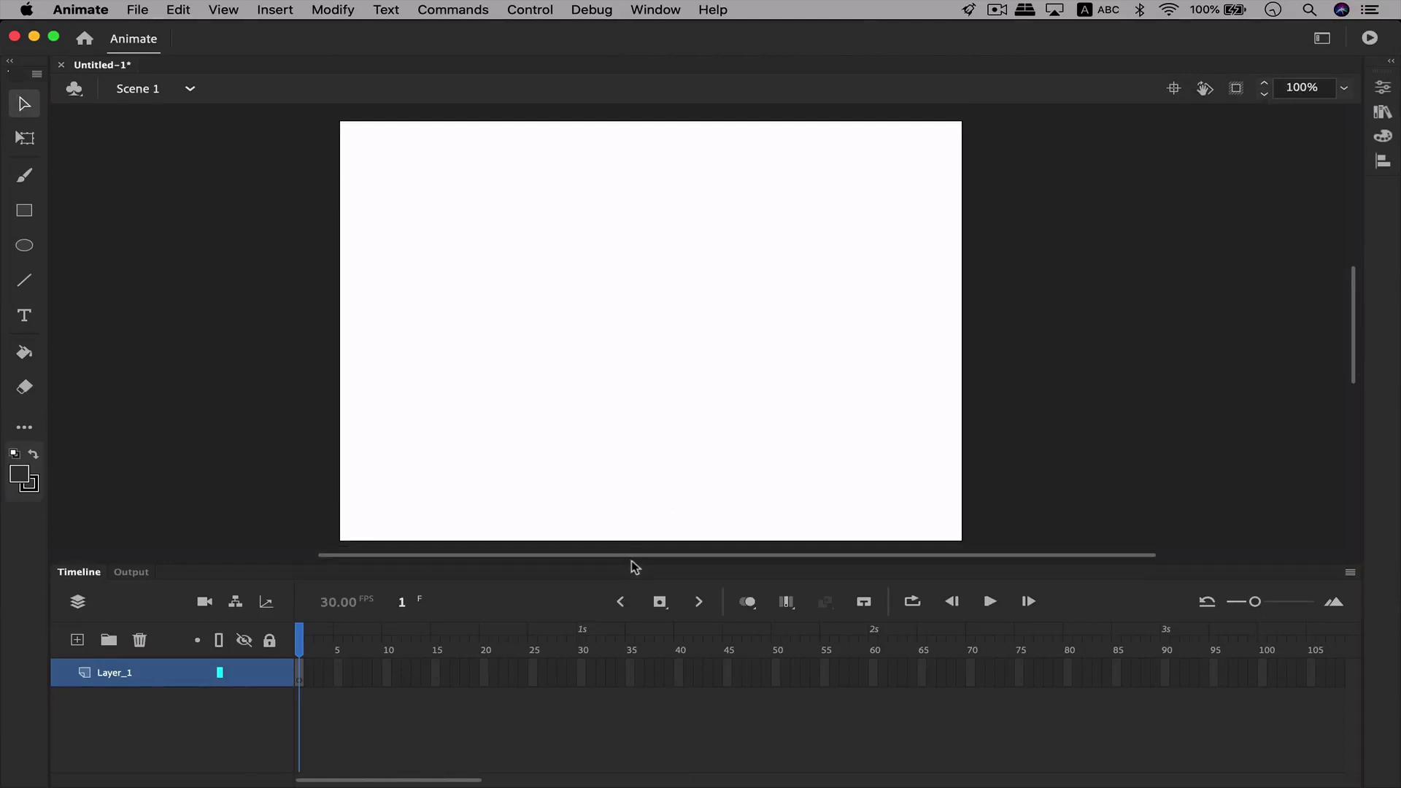
pyautogui.moveTo(629, 565); pyautogui.dragTo(613, 603)
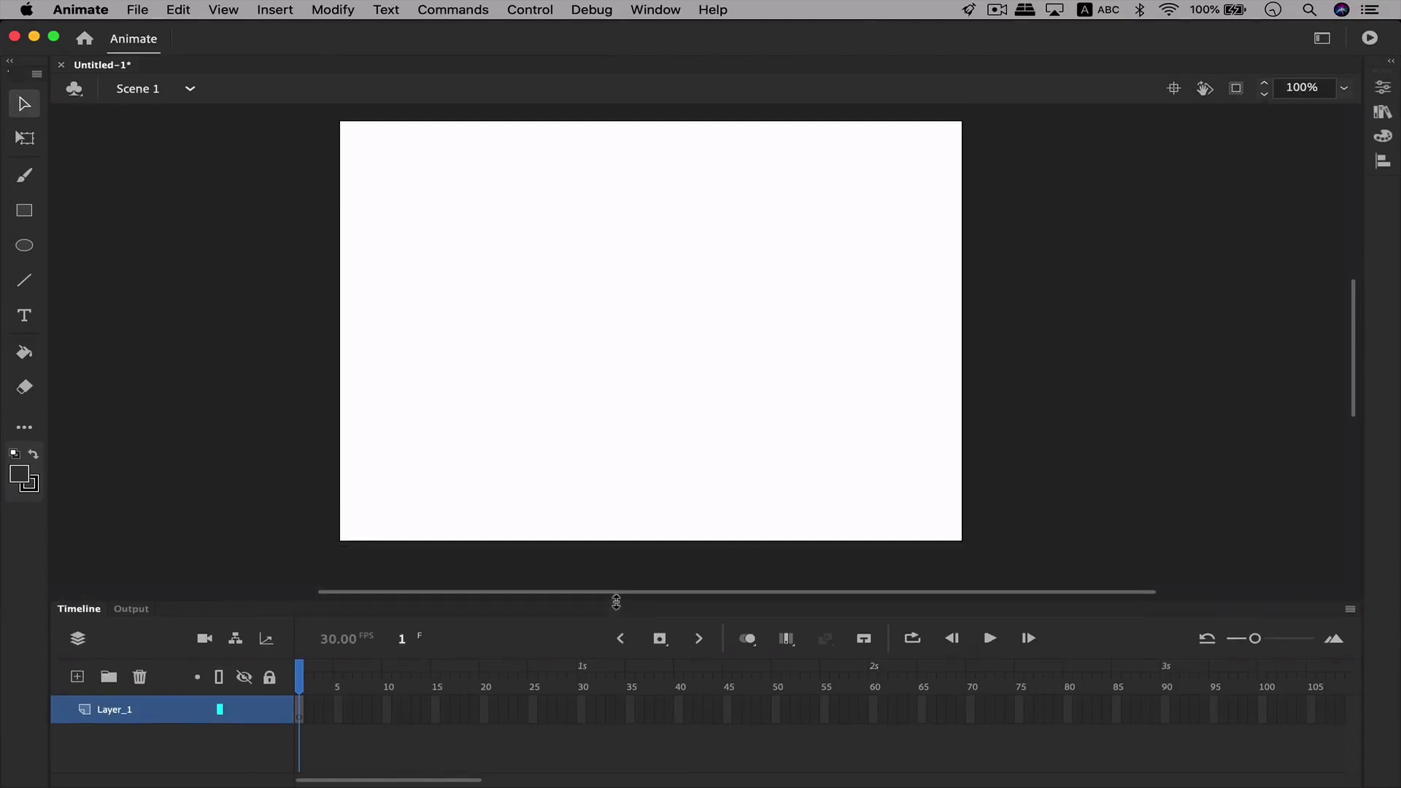
pyautogui.hscroll(-2, 531, 416)
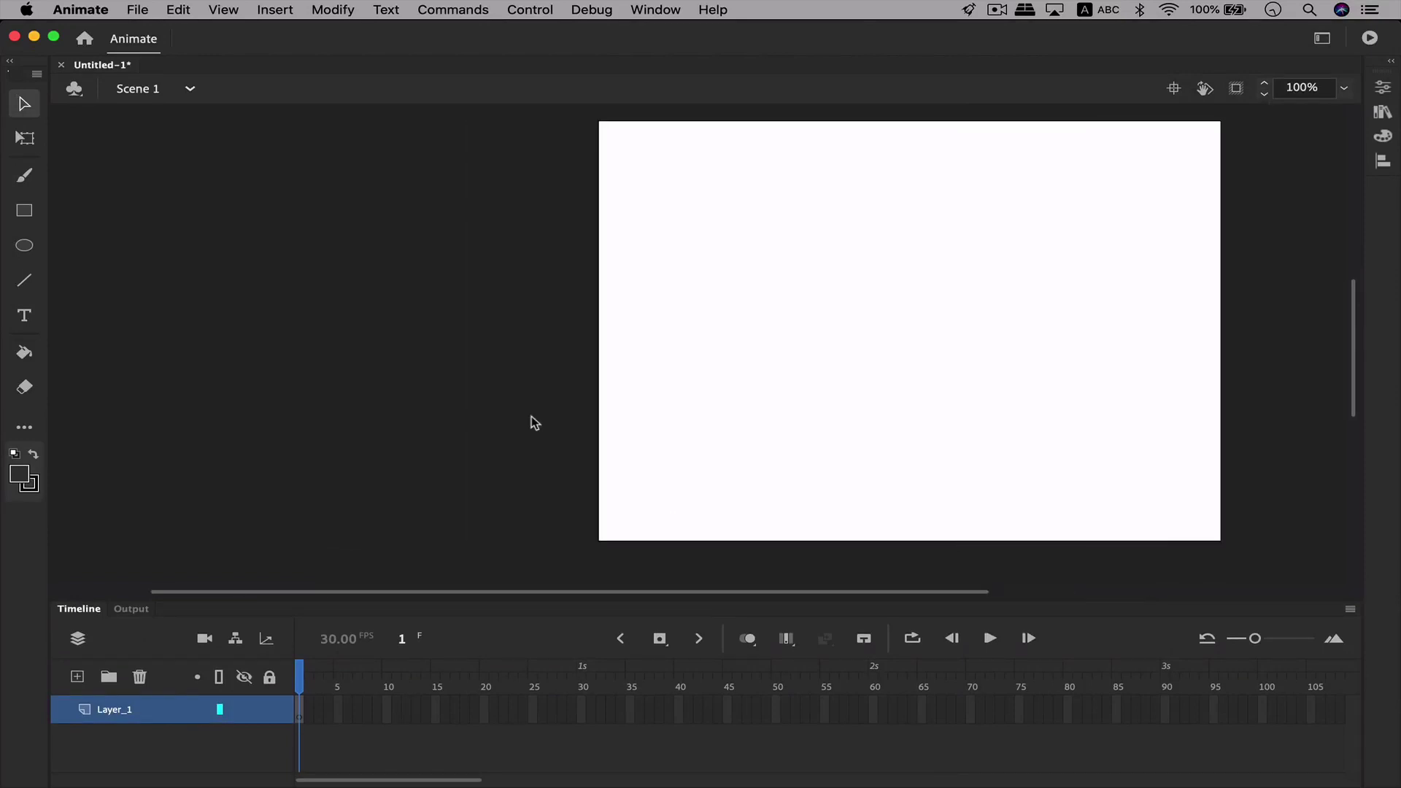
pyautogui.hscroll(1, 531, 415)
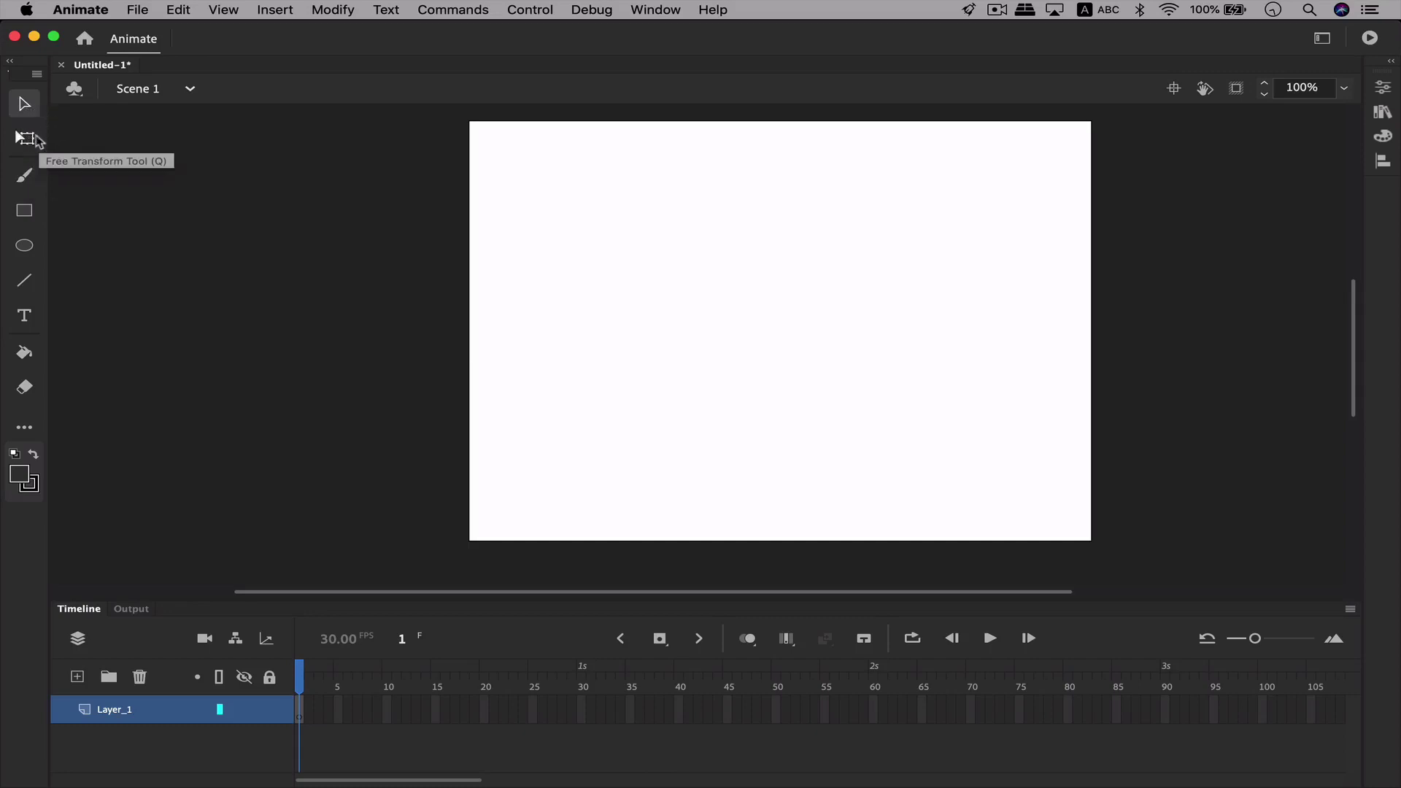
# Step: Draw a wide dark grey rectangle in the upper-left part of the stage
pyautogui.click(26, 214)
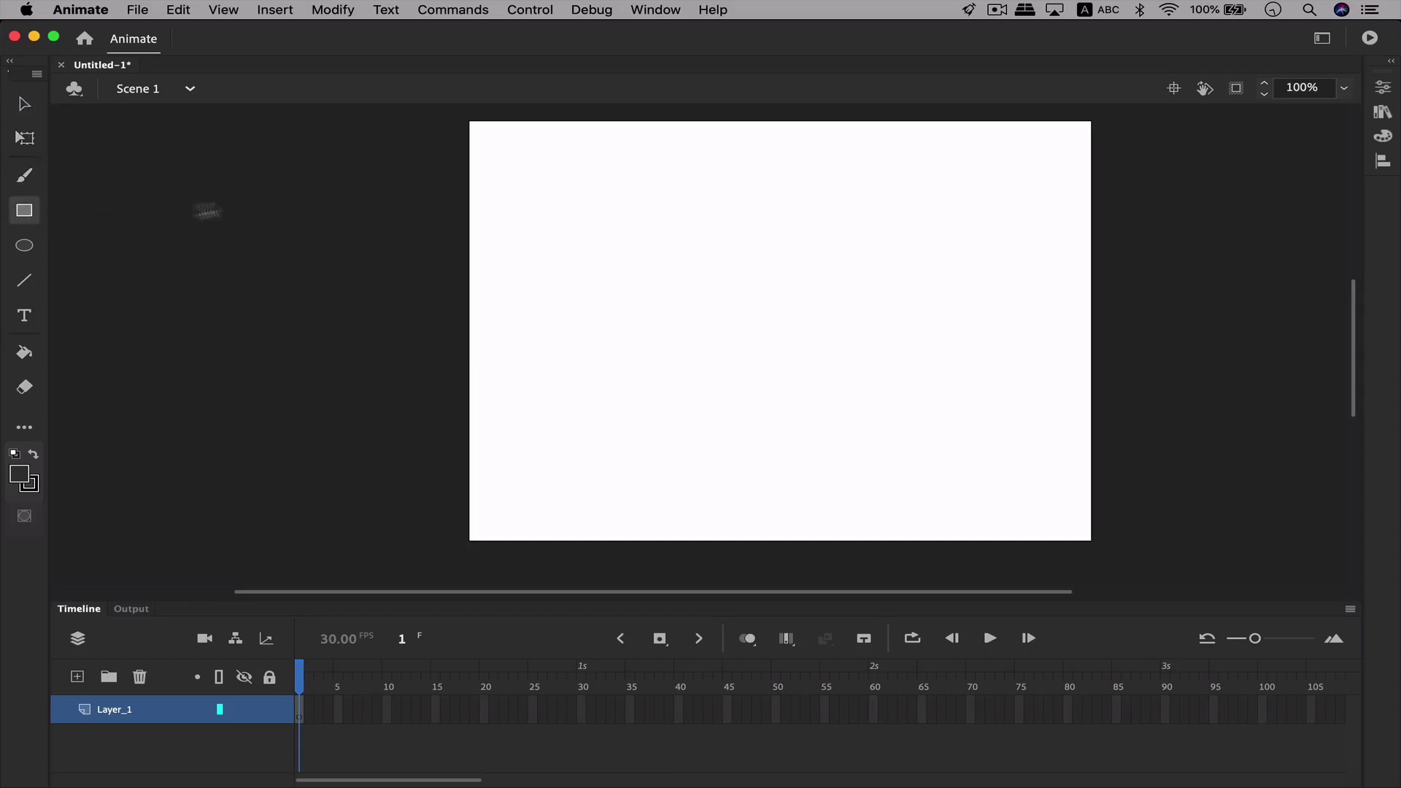
pyautogui.moveTo(587, 227); pyautogui.dragTo(790, 323)
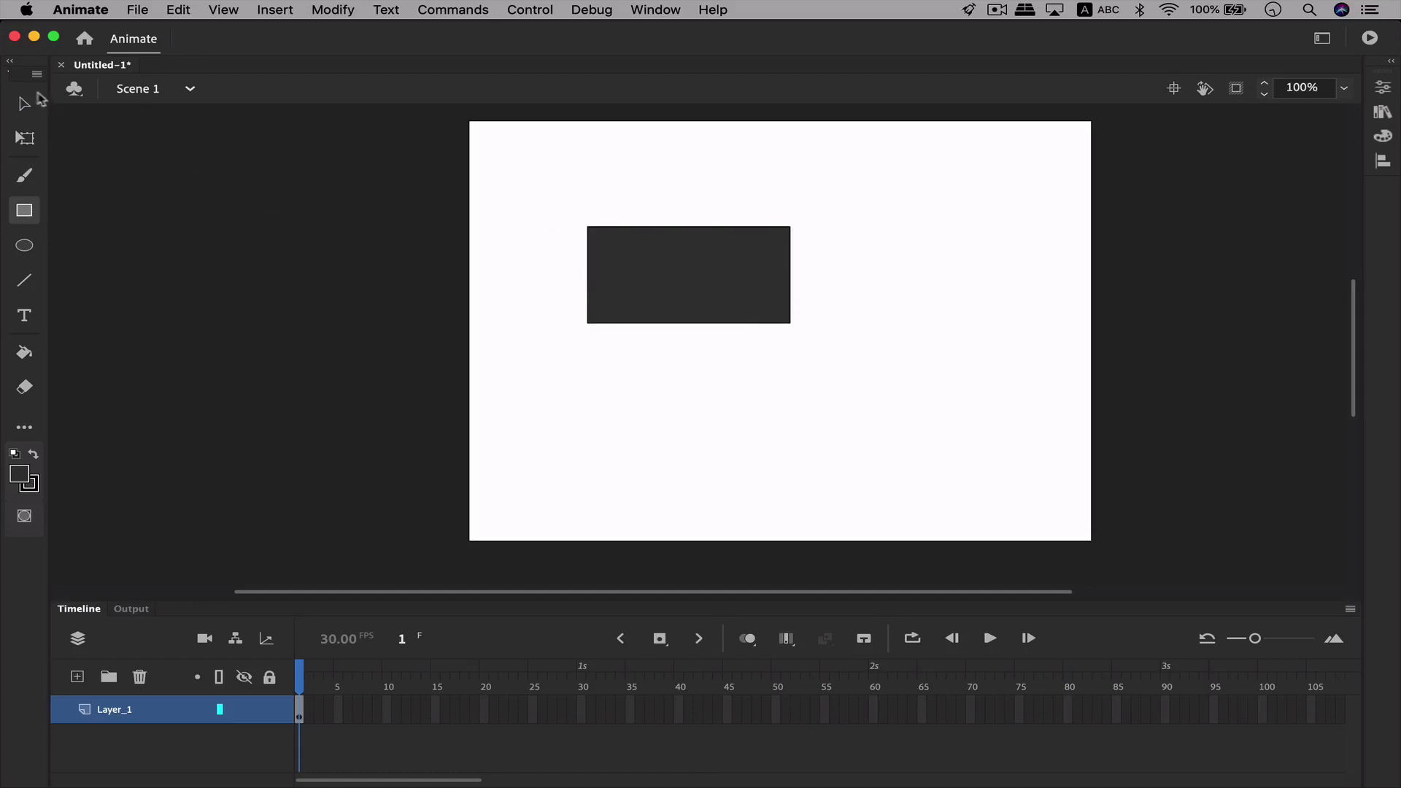
# Step: Move only the rectangle's fill to the right of its outline, and marquee around the outline and the fill separately
pyautogui.click(24, 101)
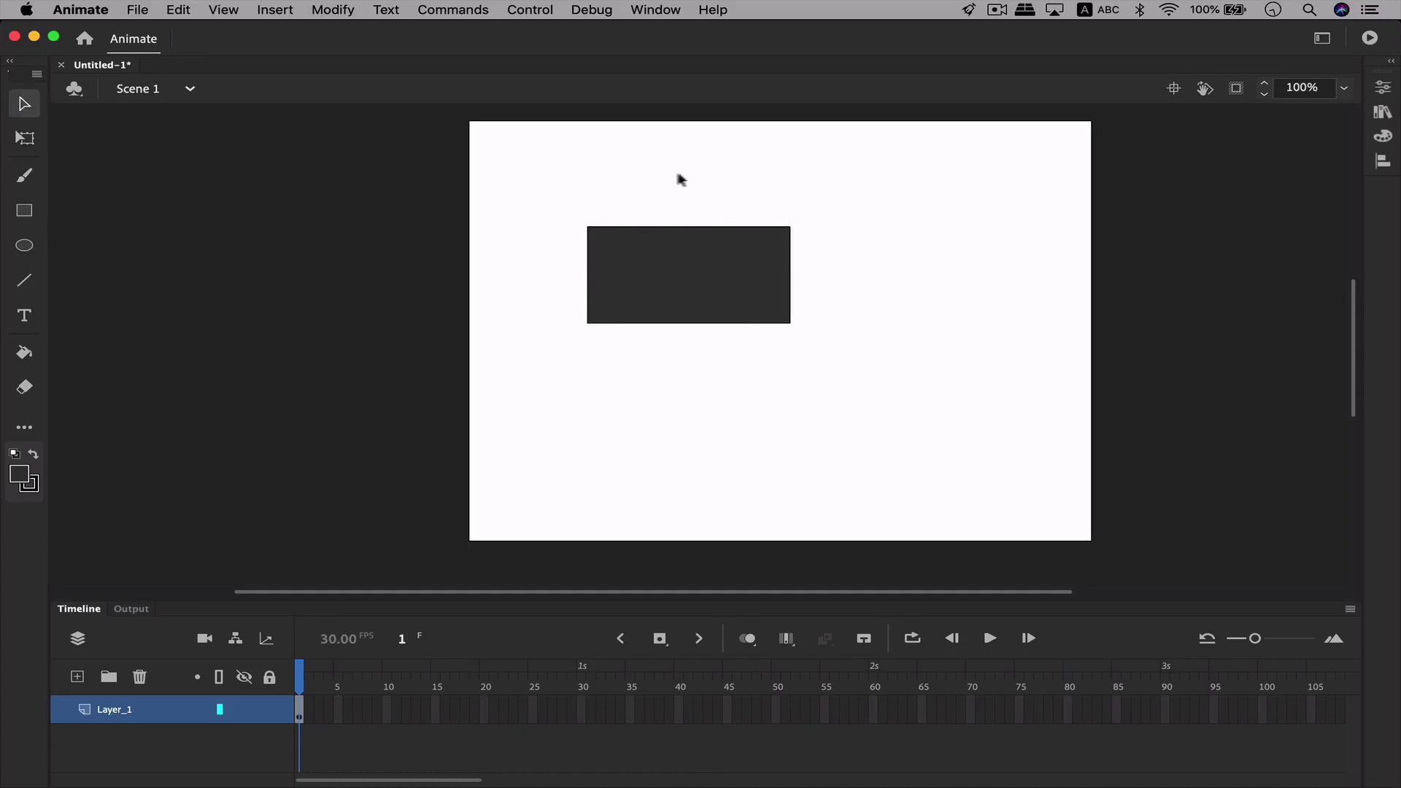
pyautogui.click(663, 269)
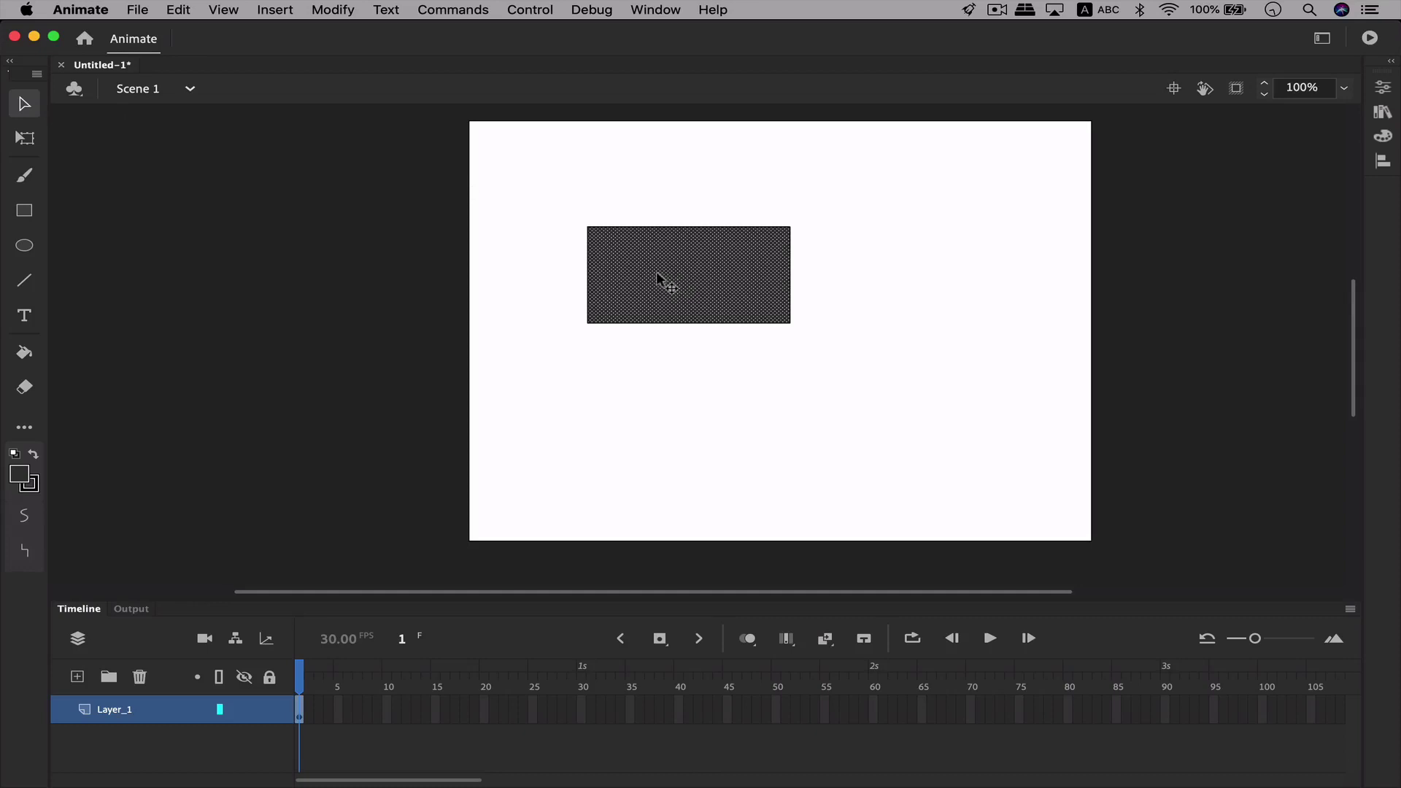
pyautogui.moveTo(650, 273); pyautogui.dragTo(869, 278)
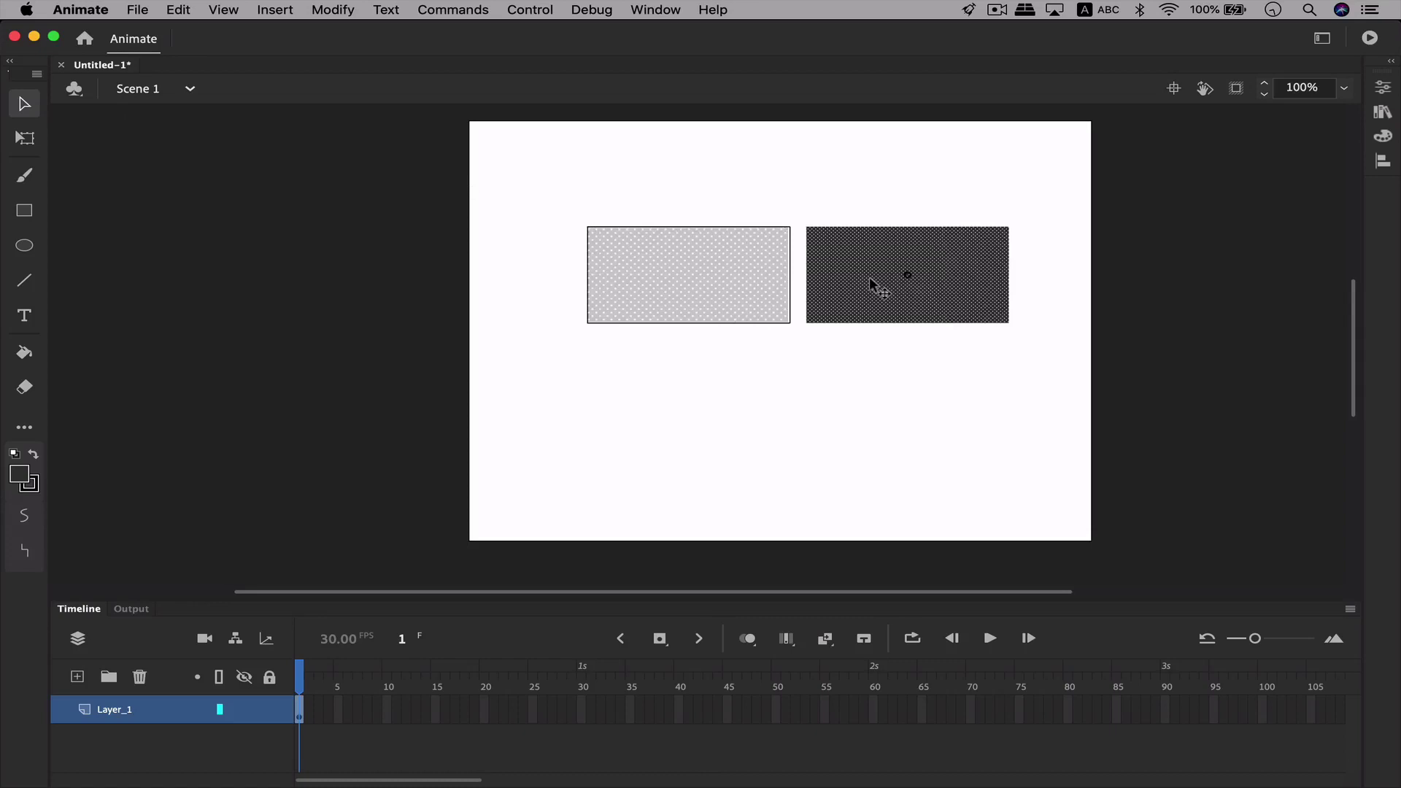
pyautogui.moveTo(869, 277); pyautogui.dragTo(874, 275)
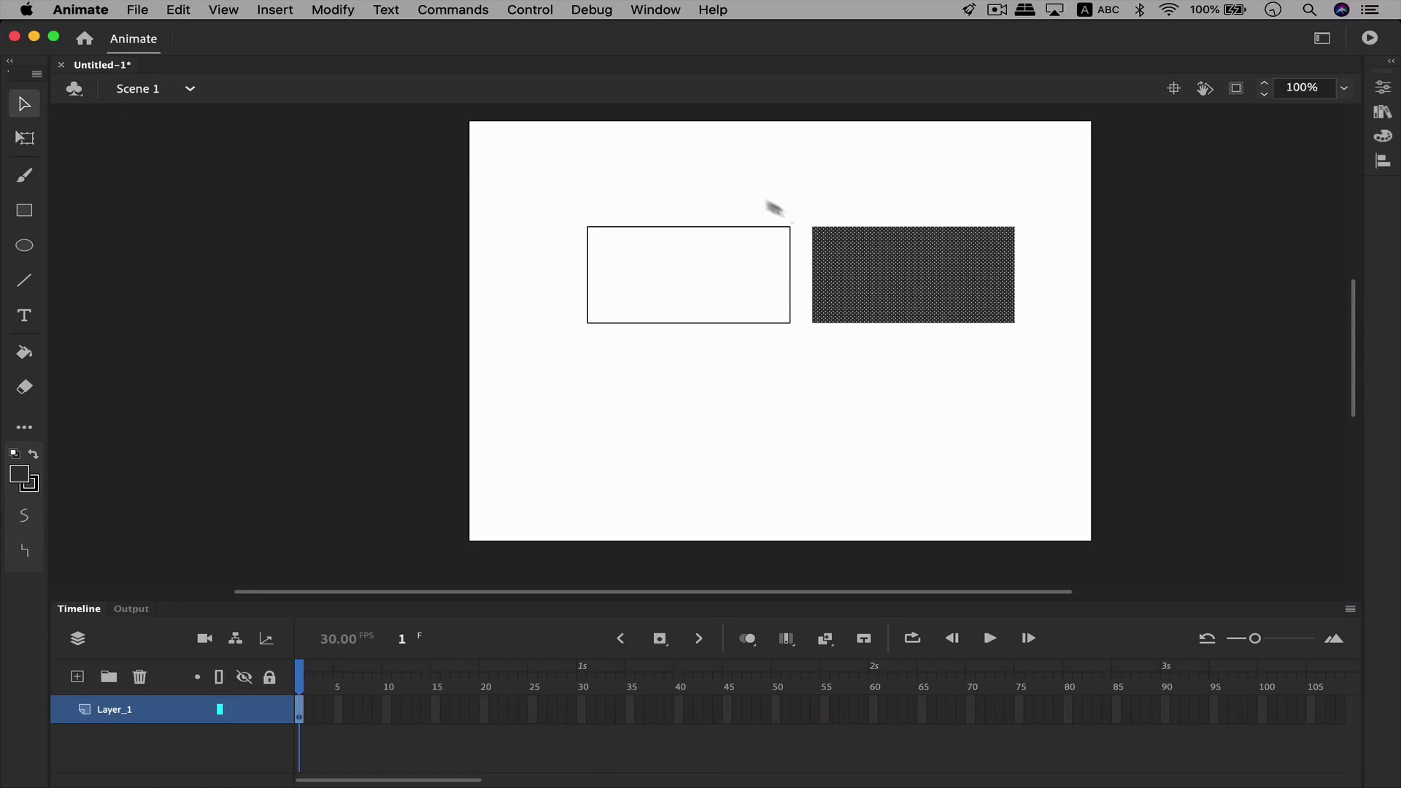
pyautogui.moveTo(529, 188); pyautogui.dragTo(794, 365)
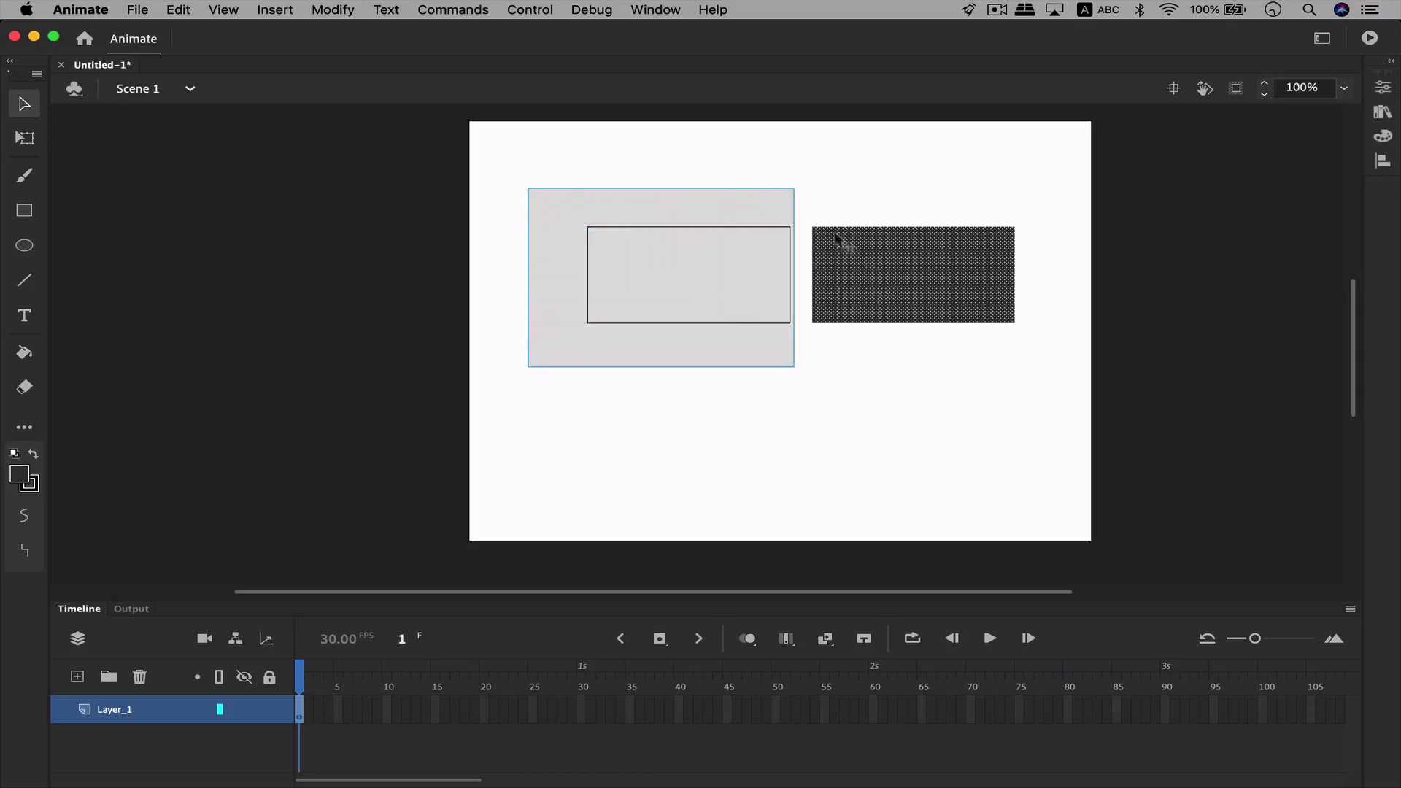
pyautogui.moveTo(807, 216); pyautogui.dragTo(1034, 358)
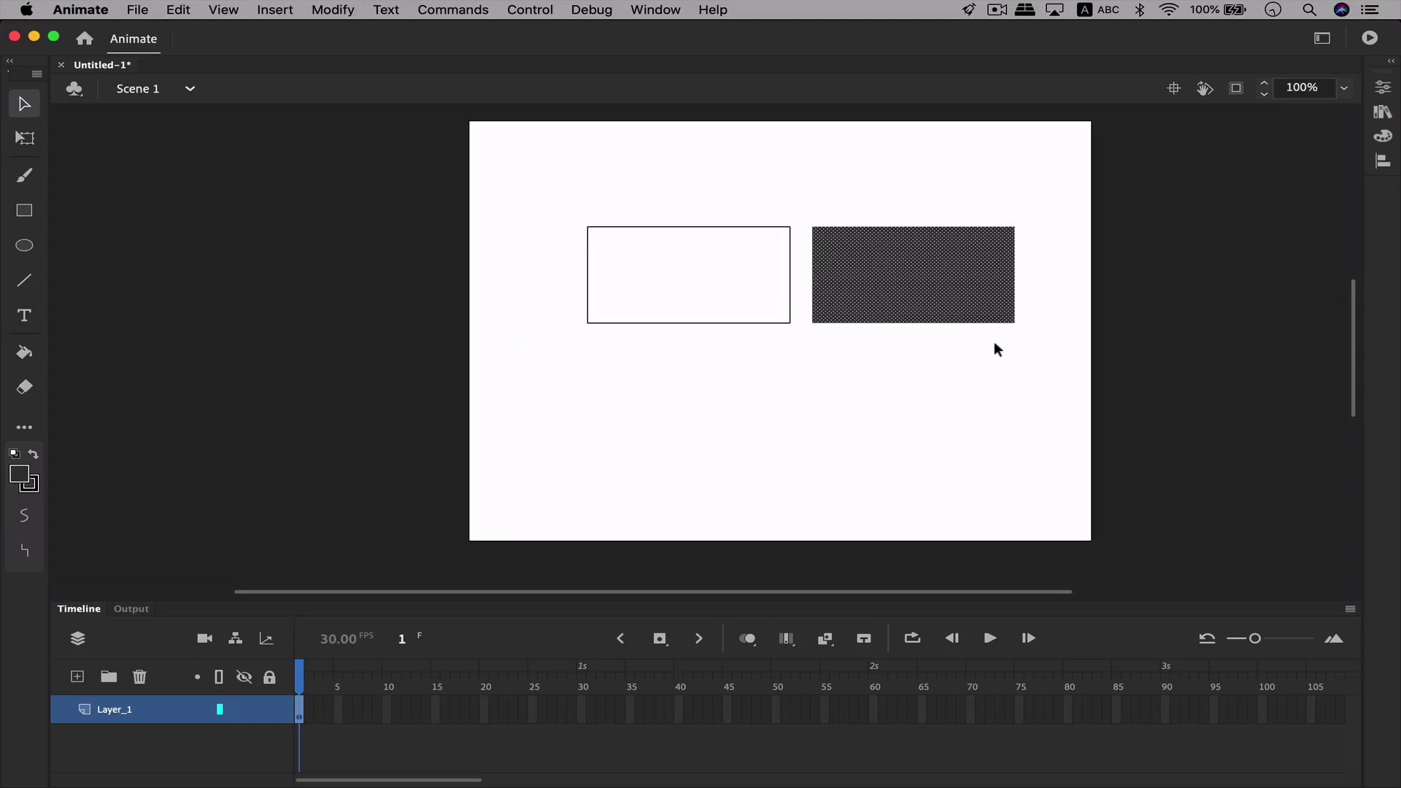
# Step: Undo the moves of the rectangle's fill and deselect it
pyautogui.press('super+z')
pyautogui.press('super+z')
pyautogui.press('super+z')
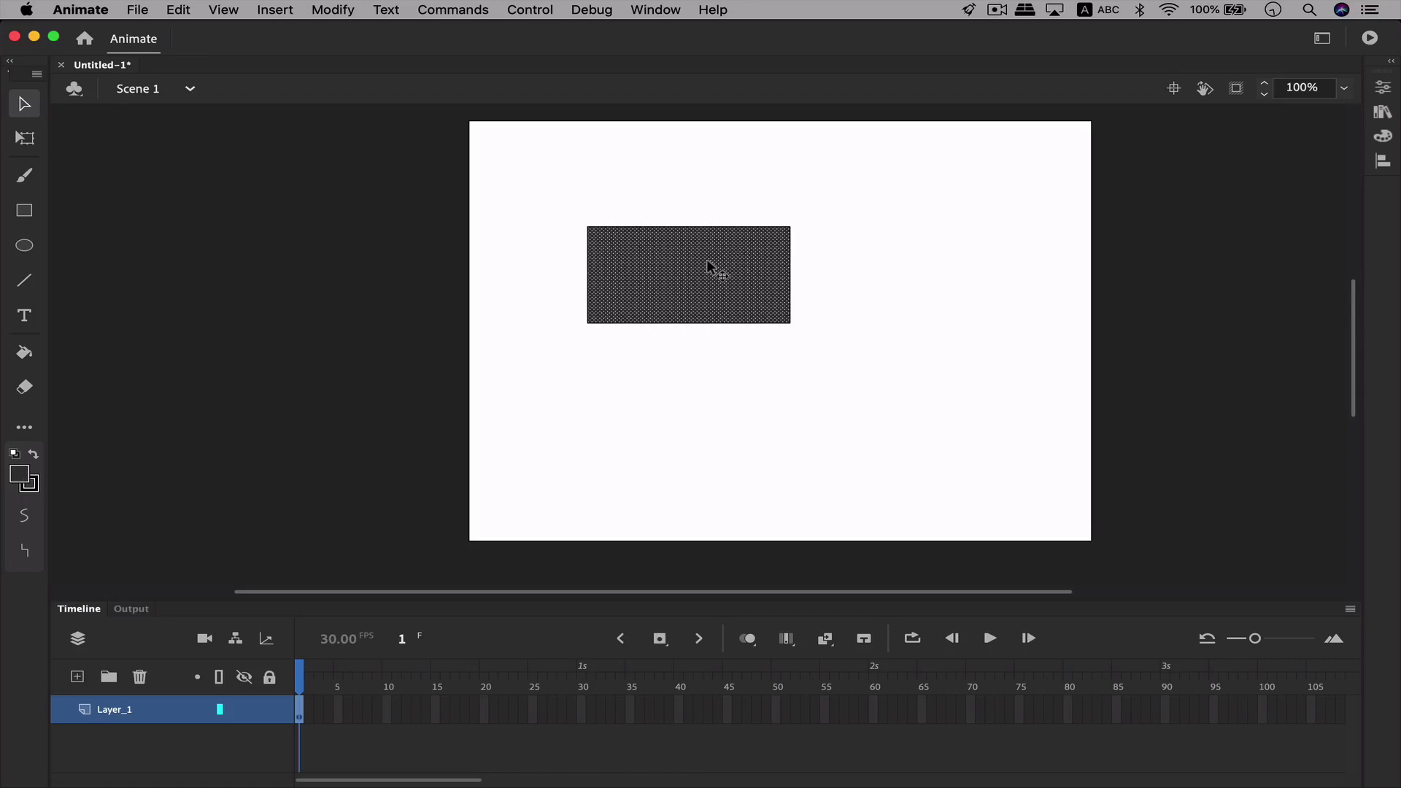
pyautogui.click(825, 213)
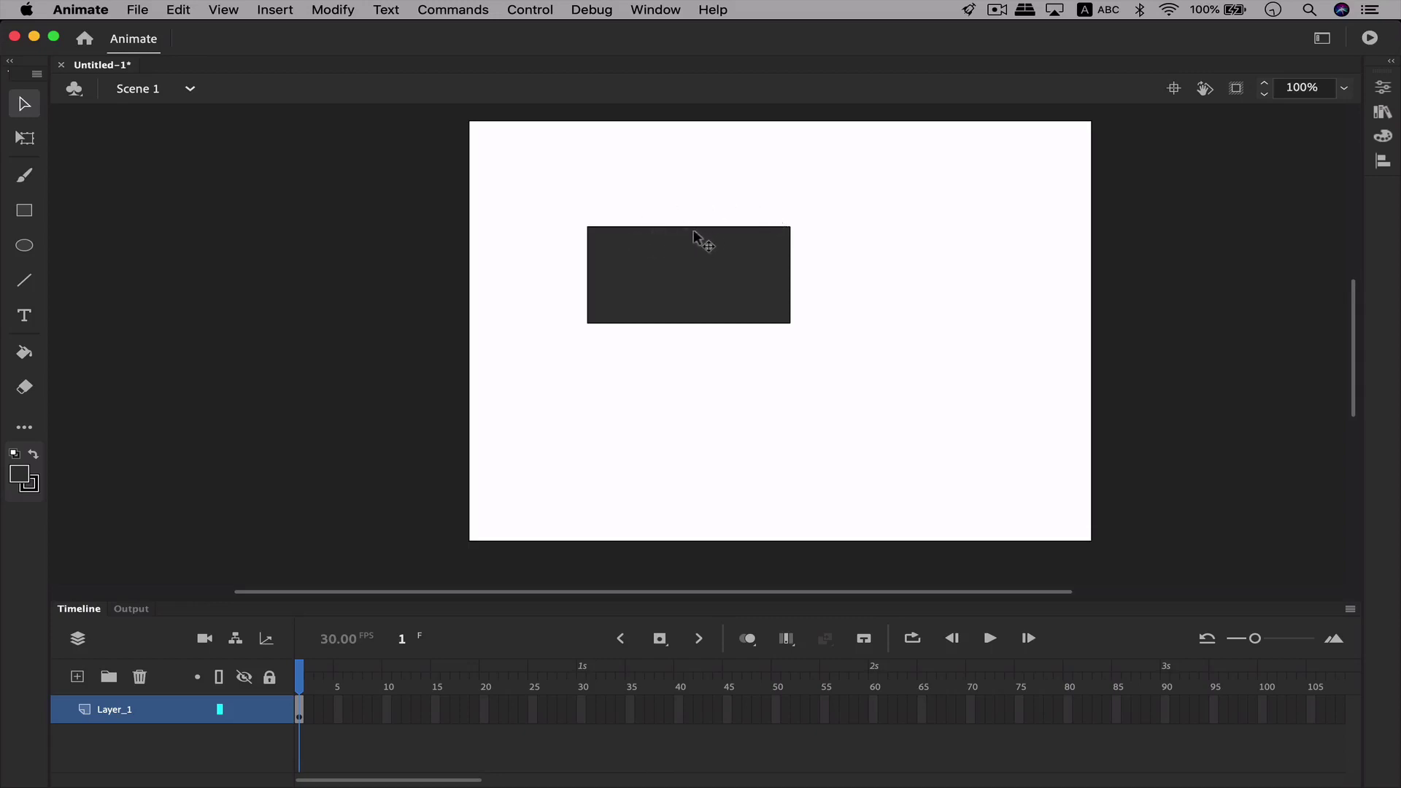
# Step: Bend the rectangle's bottom, left and right edges inward and its top edge outward with the Selection tool
pyautogui.moveTo(692, 229)
pyautogui.mouseDown()
pyautogui.moveTo(694, 273)
pyautogui.moveTo(691, 212)
pyautogui.mouseUp()
pyautogui.press('super+z')
pyautogui.moveTo(693, 324); pyautogui.dragTo(697, 298)
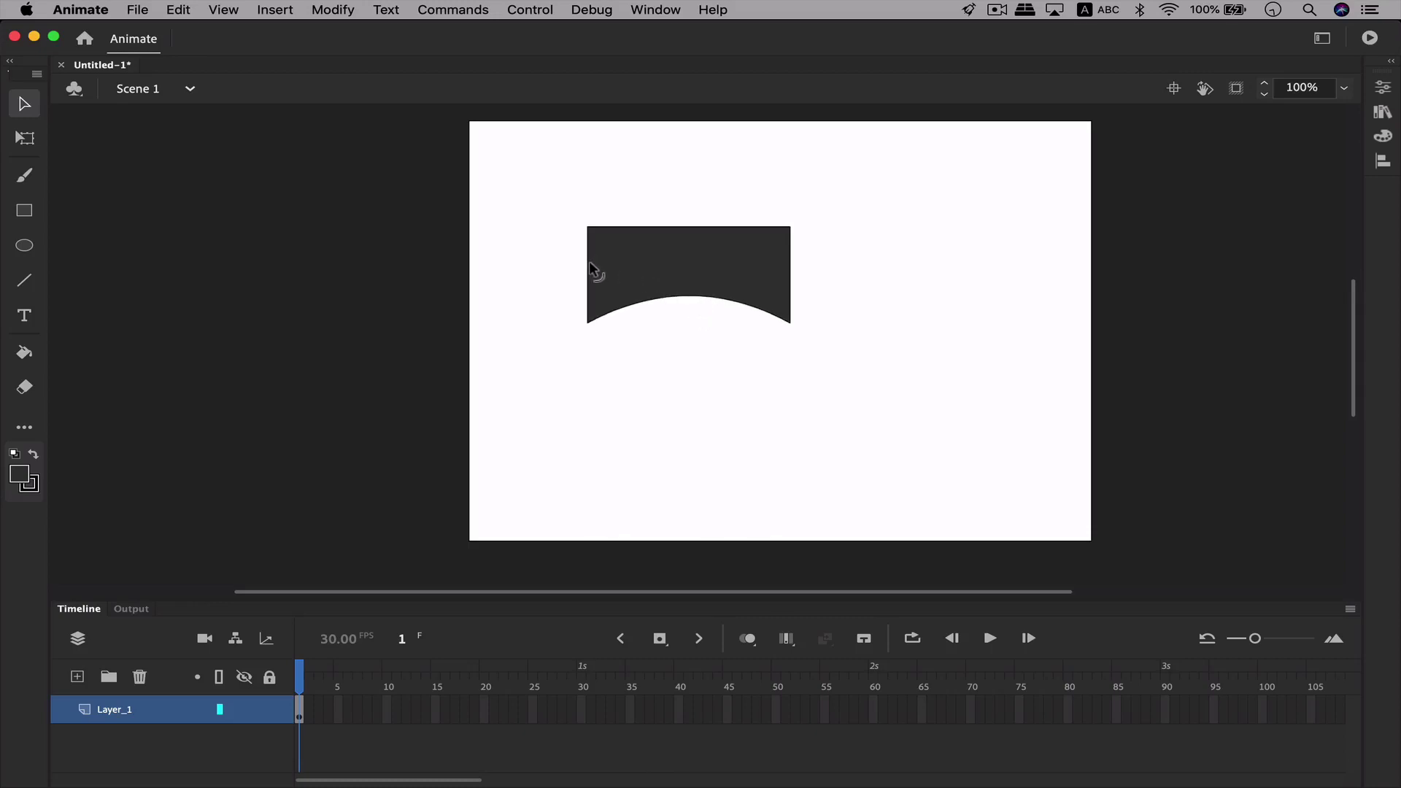
pyautogui.moveTo(593, 274); pyautogui.dragTo(607, 276)
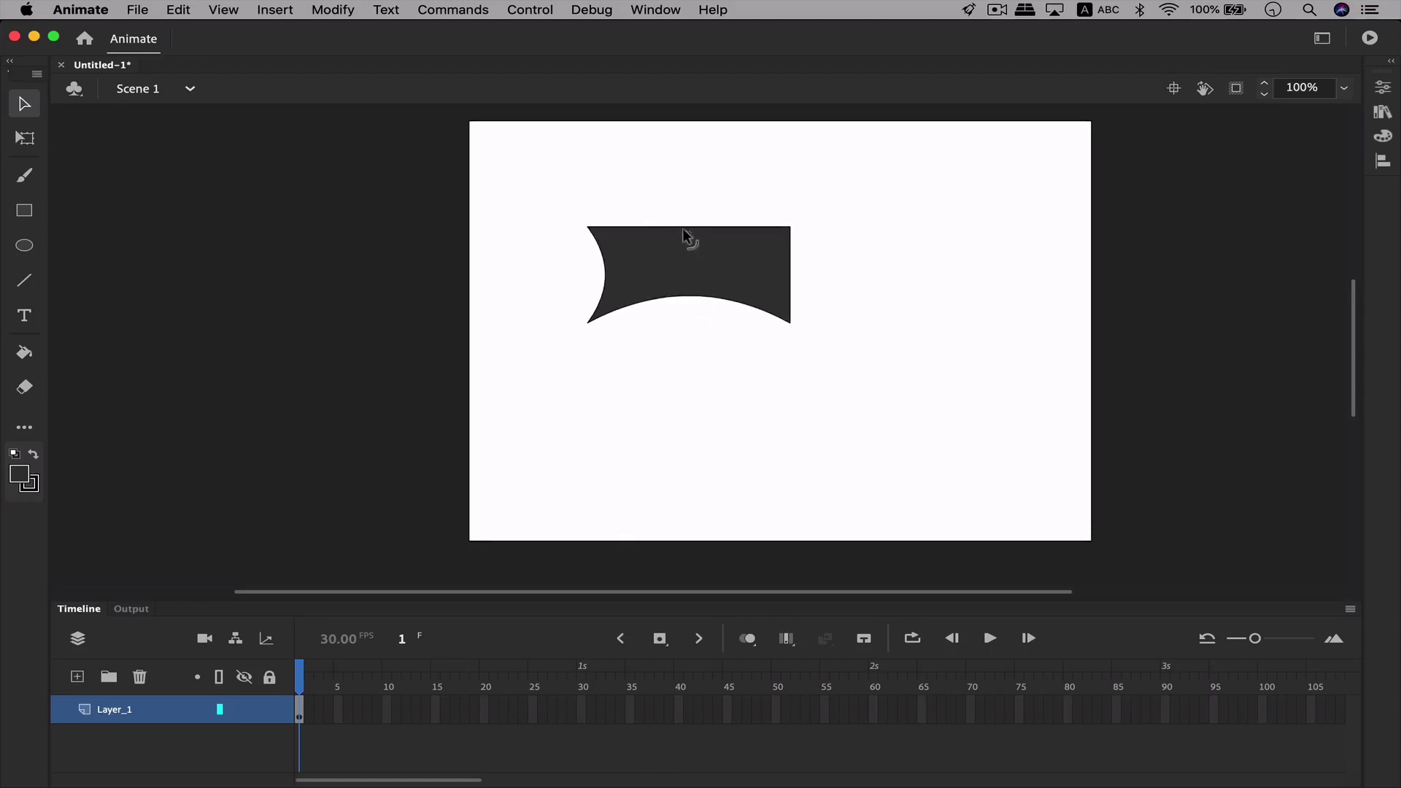
pyautogui.moveTo(688, 228)
pyautogui.mouseDown()
pyautogui.moveTo(688, 253)
pyautogui.moveTo(686, 217)
pyautogui.mouseUp()
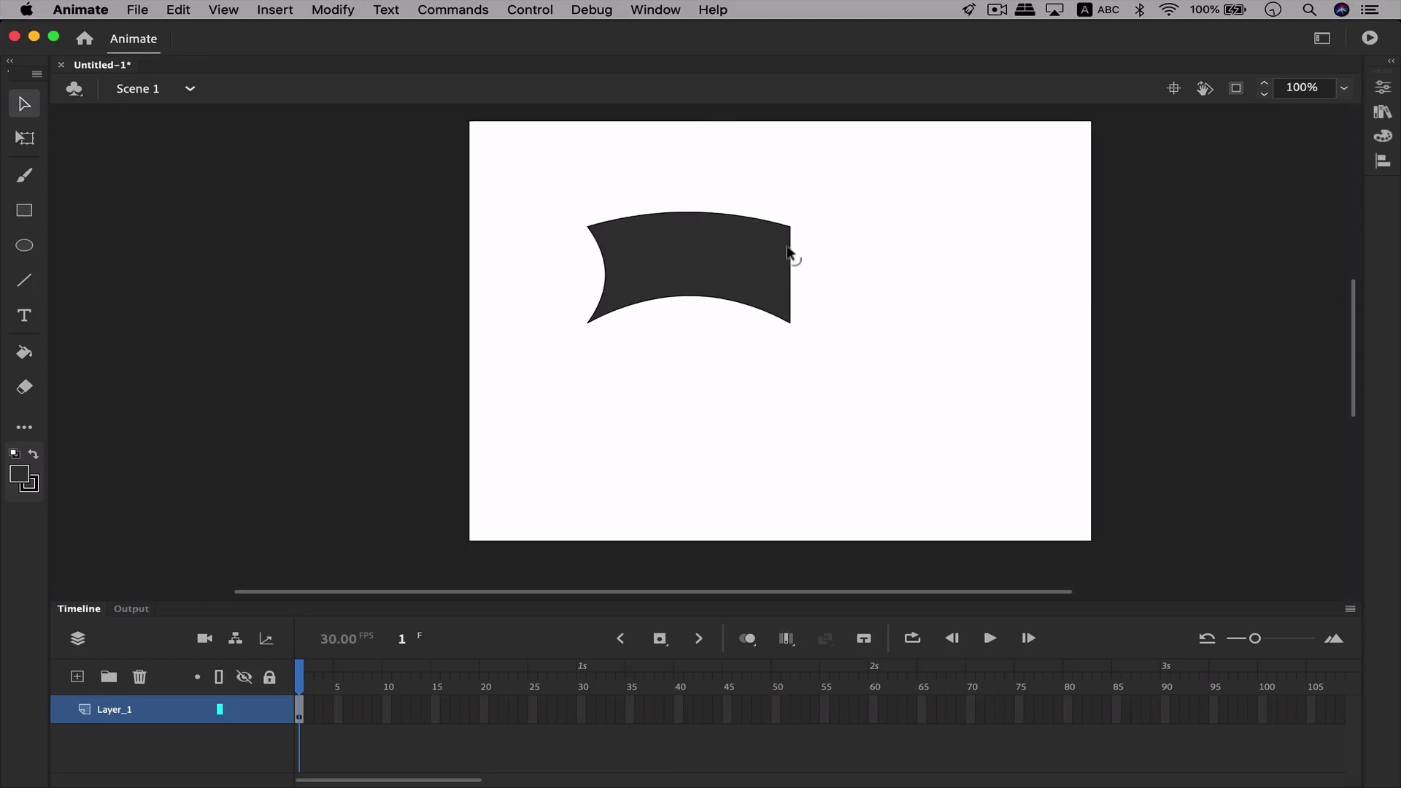
pyautogui.moveTo(792, 269); pyautogui.dragTo(773, 259)
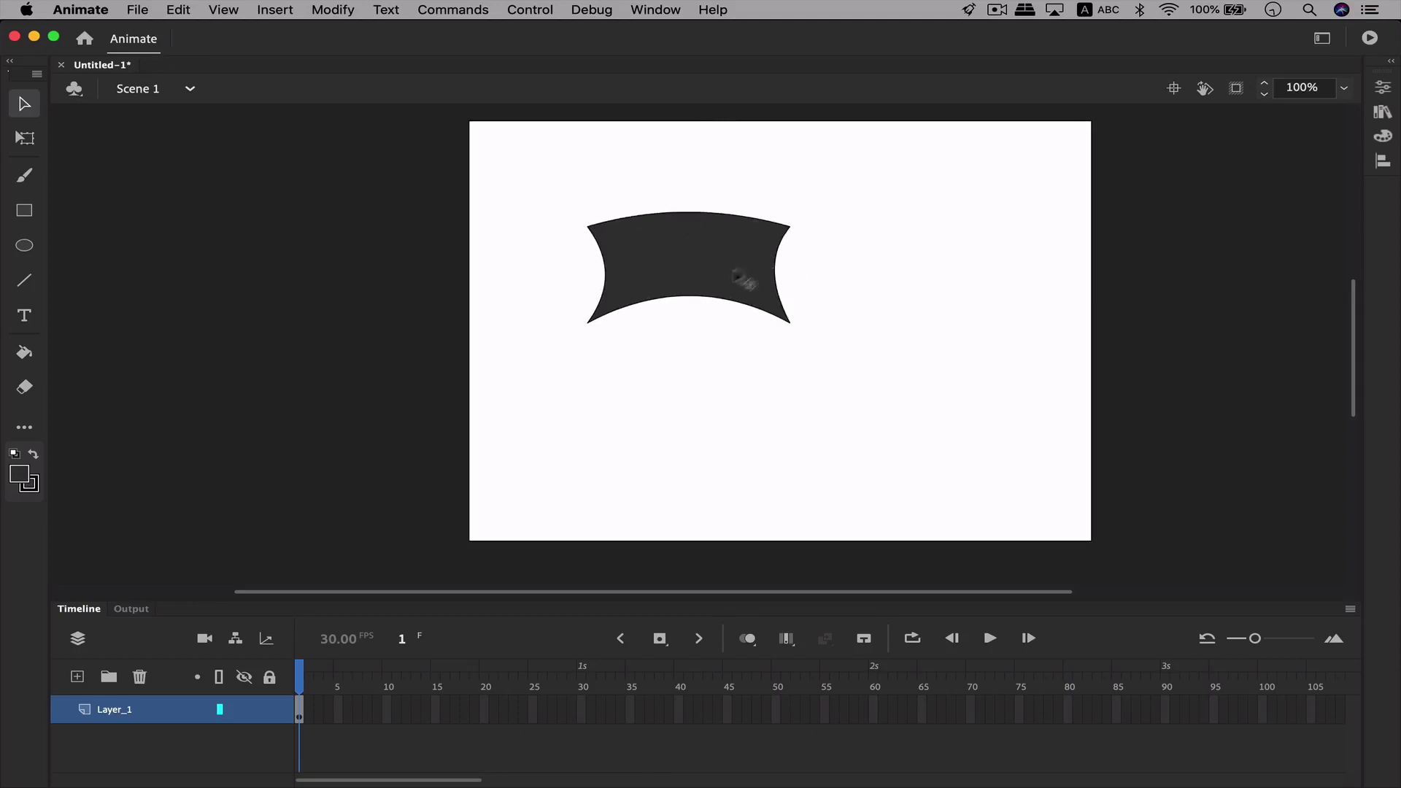
# Step: Undo the four edge bends of the rectangle, and select its fill and outline together with the Free Transform tool
pyautogui.press('super+z')
pyautogui.press('super+z')
pyautogui.press('super+z')
pyautogui.press('super+z')
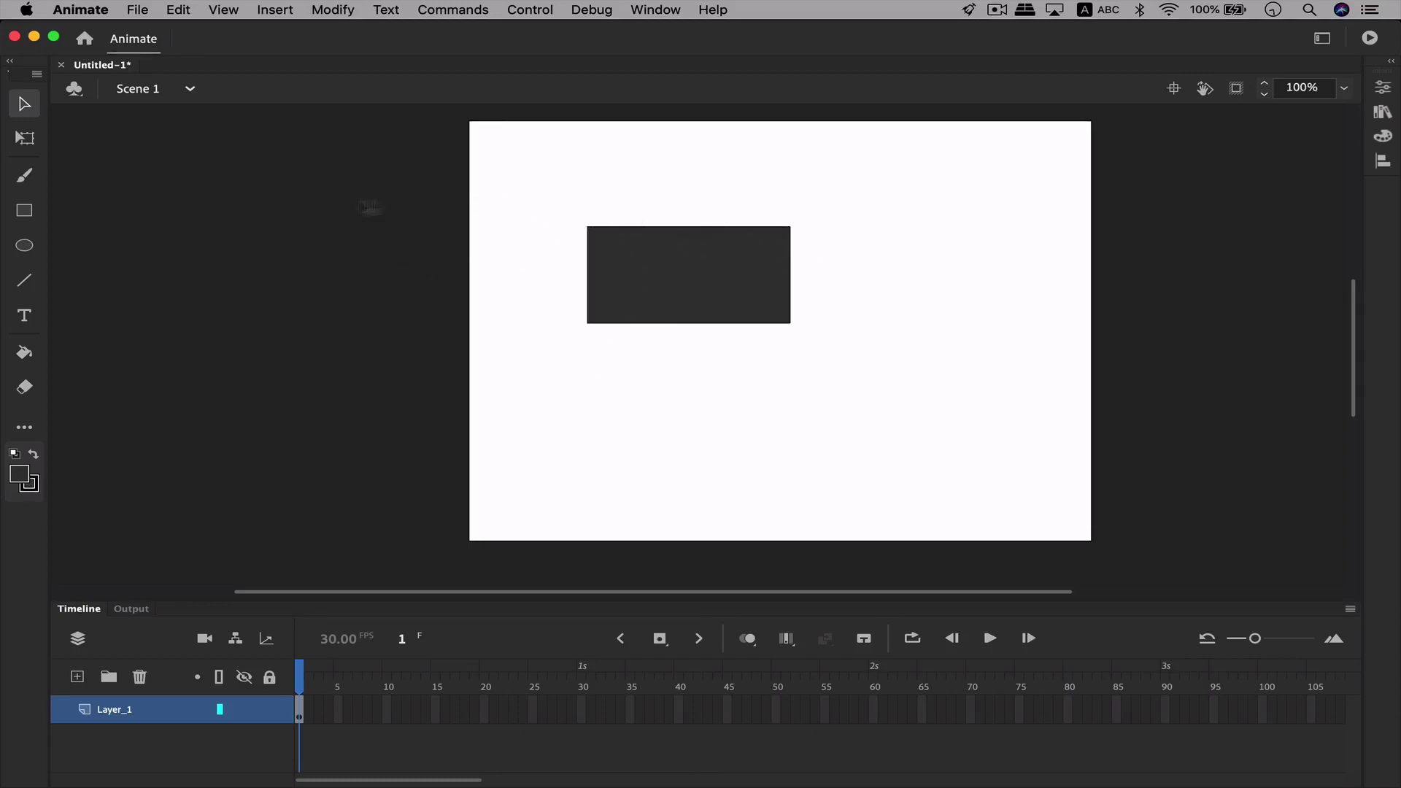
pyautogui.moveTo(552, 200); pyautogui.dragTo(886, 387)
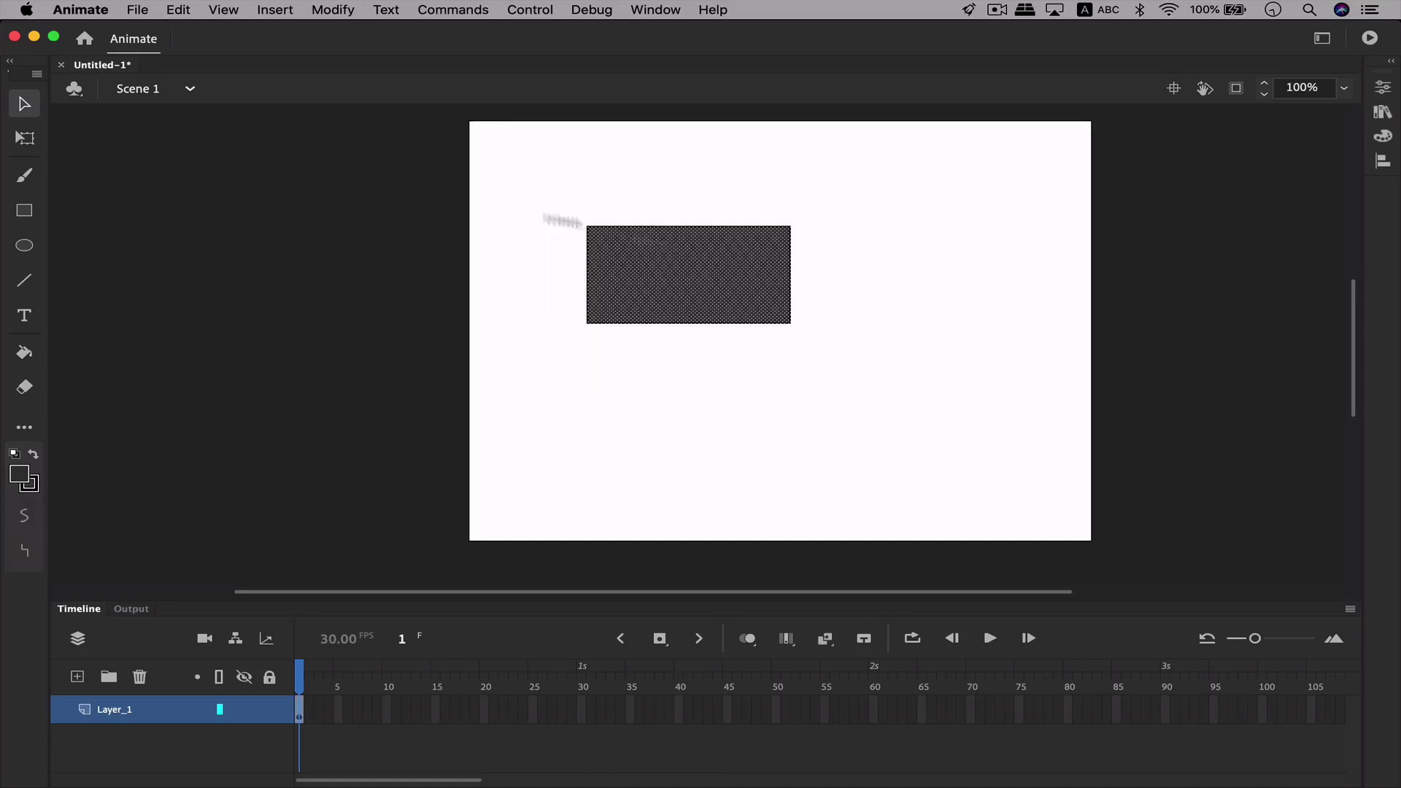
pyautogui.click(27, 140)
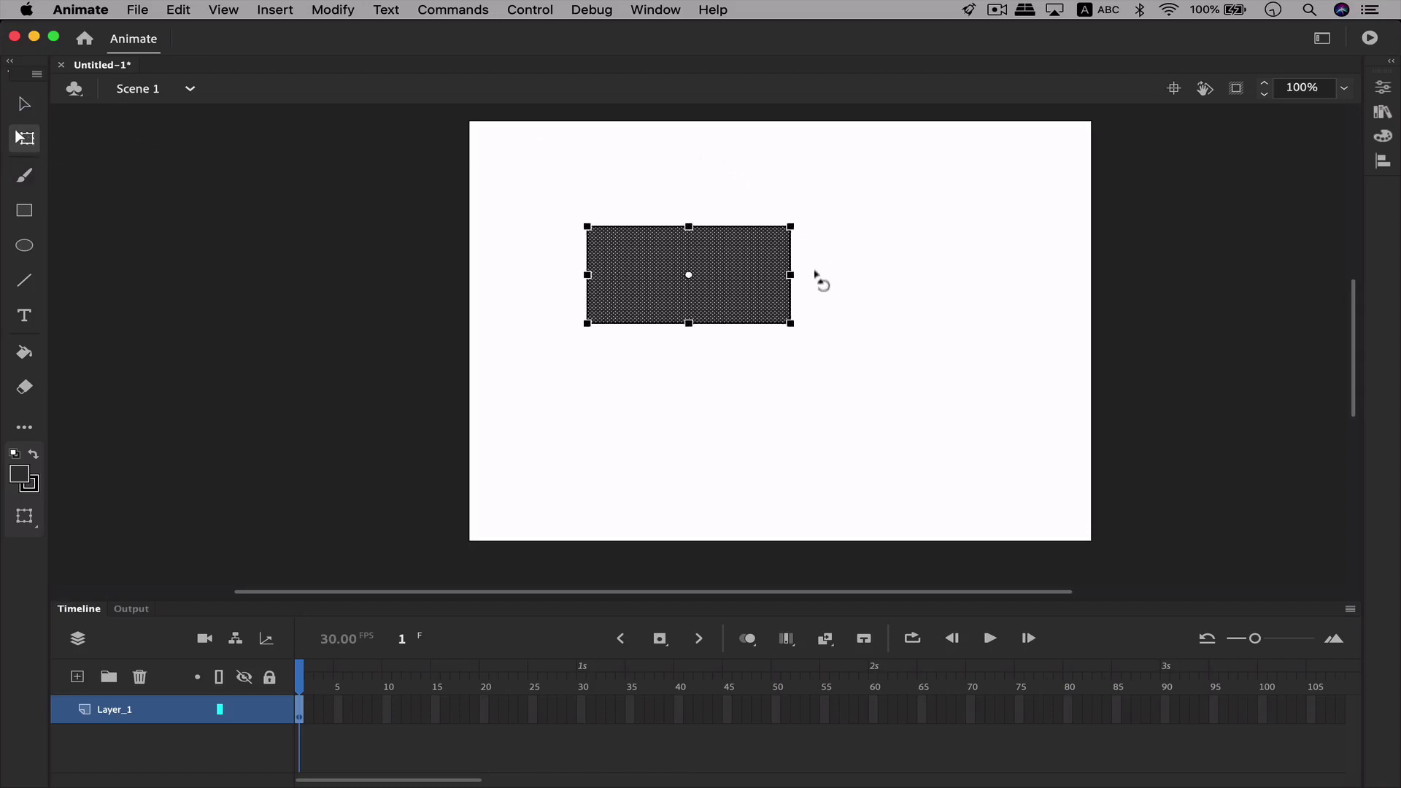
# Step: Try rotating, moving and narrowing the rectangle with the Free Transform tool, undoing the changes
pyautogui.moveTo(812, 278); pyautogui.dragTo(817, 223)
pyautogui.press('super+z')
pyautogui.moveTo(809, 216)
pyautogui.mouseDown()
pyautogui.moveTo(851, 178)
pyautogui.moveTo(784, 229)
pyautogui.mouseUp()
pyautogui.moveTo(725, 276); pyautogui.dragTo(660, 280)
pyautogui.press('super+z')
pyautogui.moveTo(787, 275); pyautogui.dragTo(711, 277)
pyautogui.press('super+z')
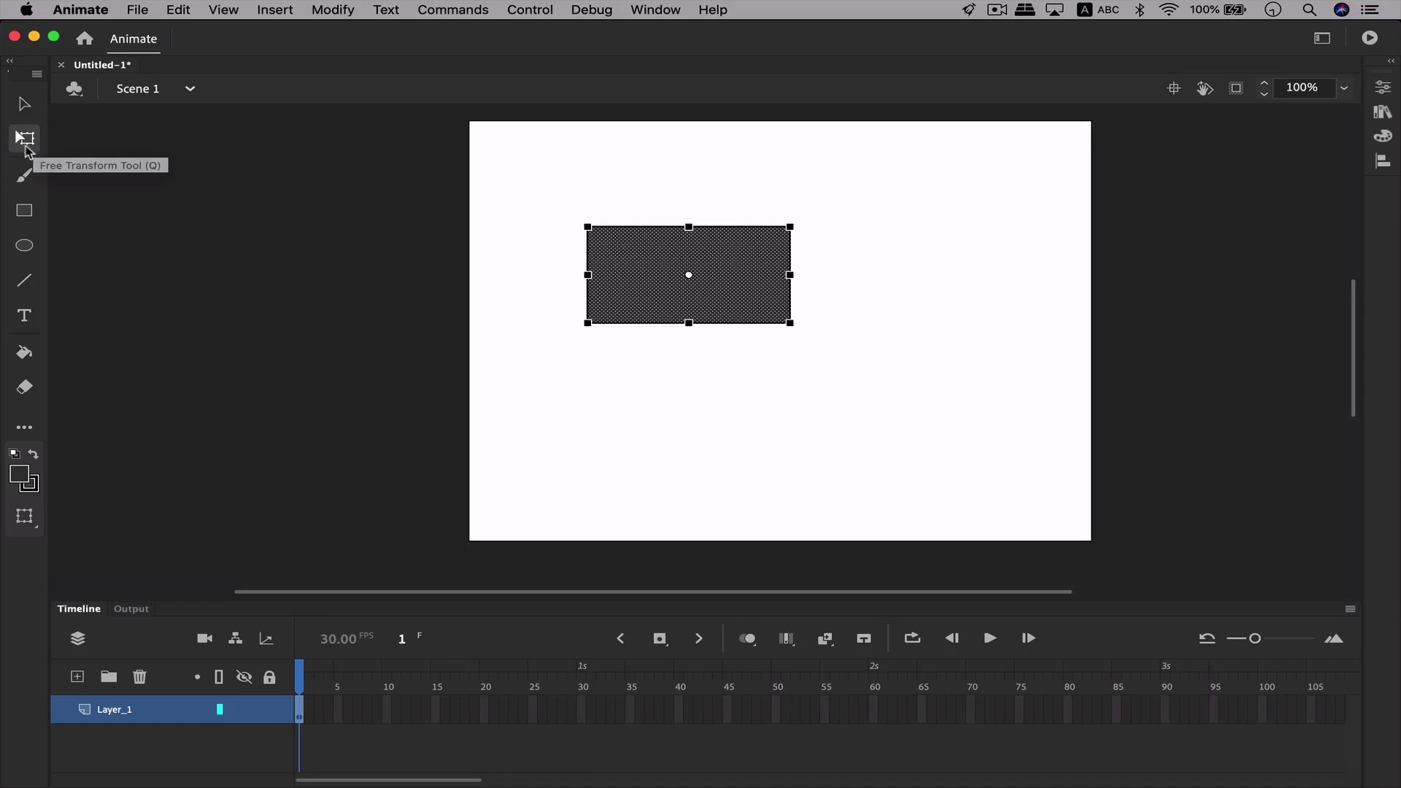
# Step: In Rotate and Skew mode, turn the rectangle slightly clockwise and skew it into a wide diamond
pyautogui.moveTo(26, 149); pyautogui.dragTo(29, 151)
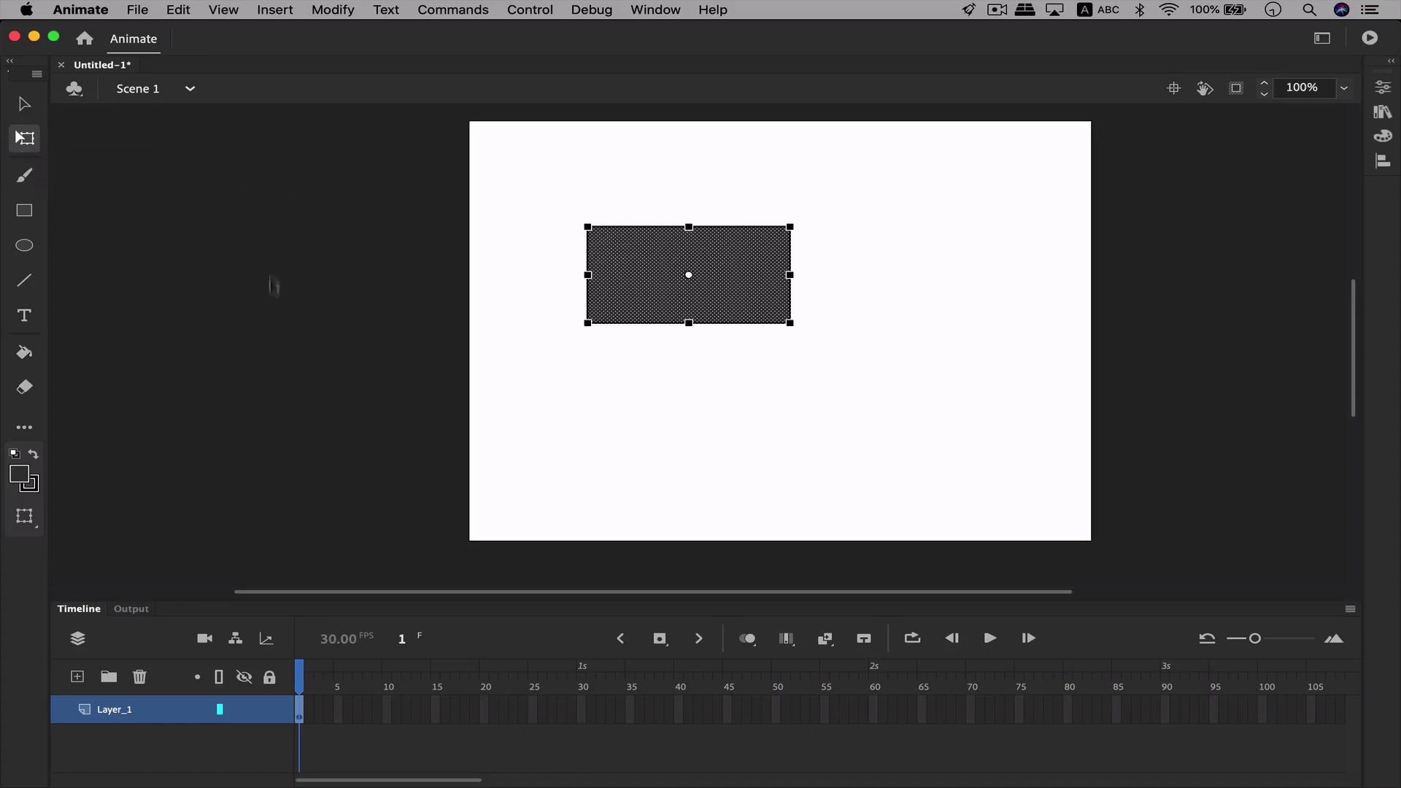
pyautogui.click(32, 521)
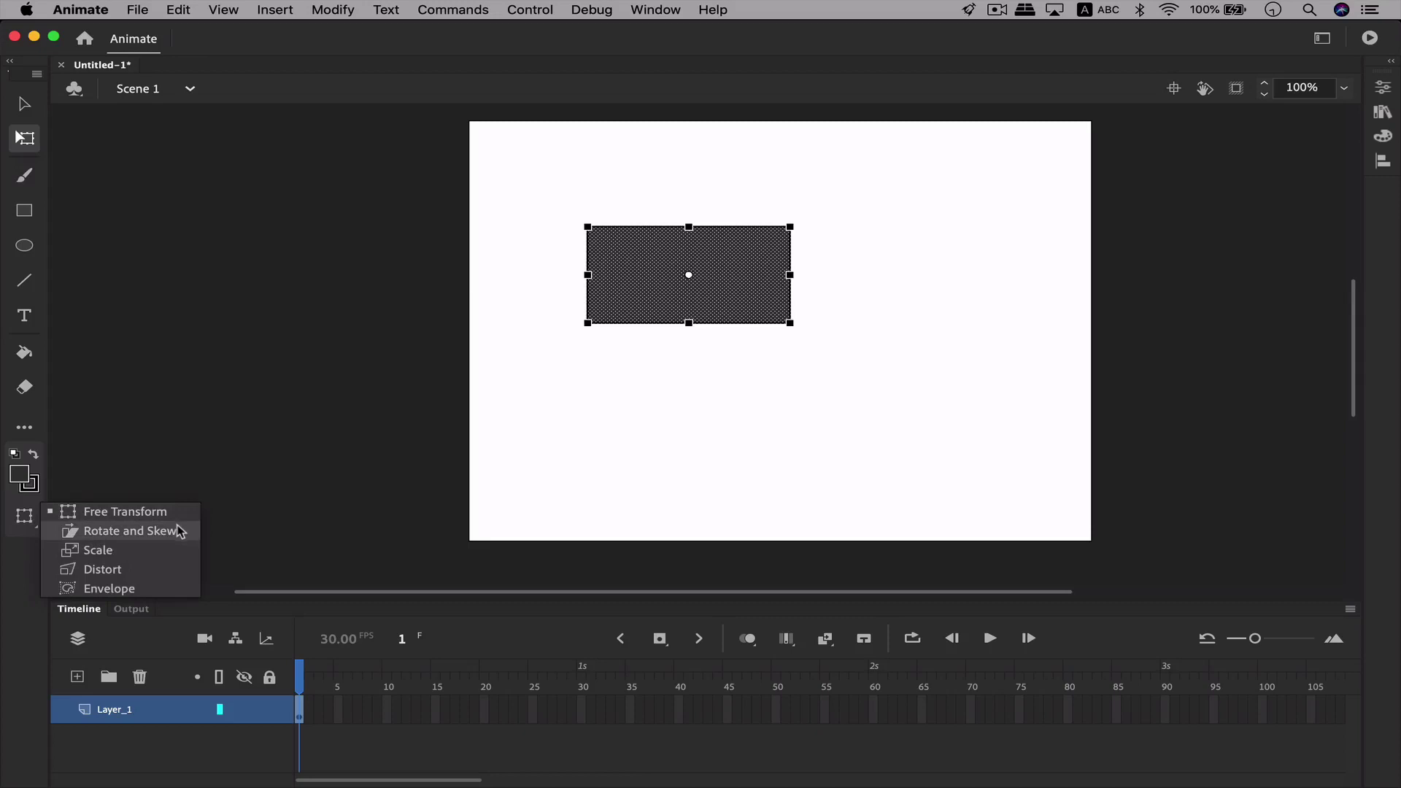
pyautogui.click(130, 531)
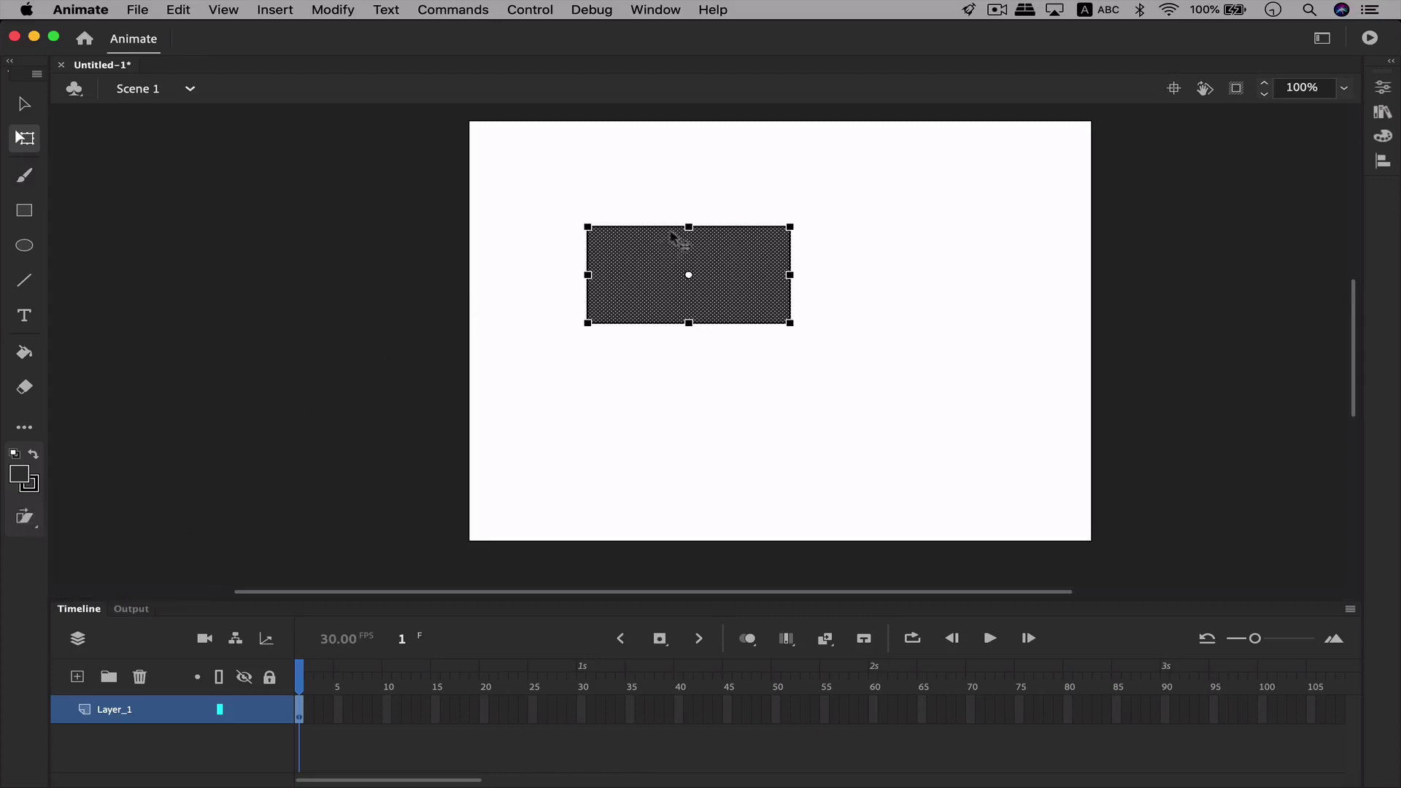
pyautogui.moveTo(592, 237); pyautogui.dragTo(619, 217)
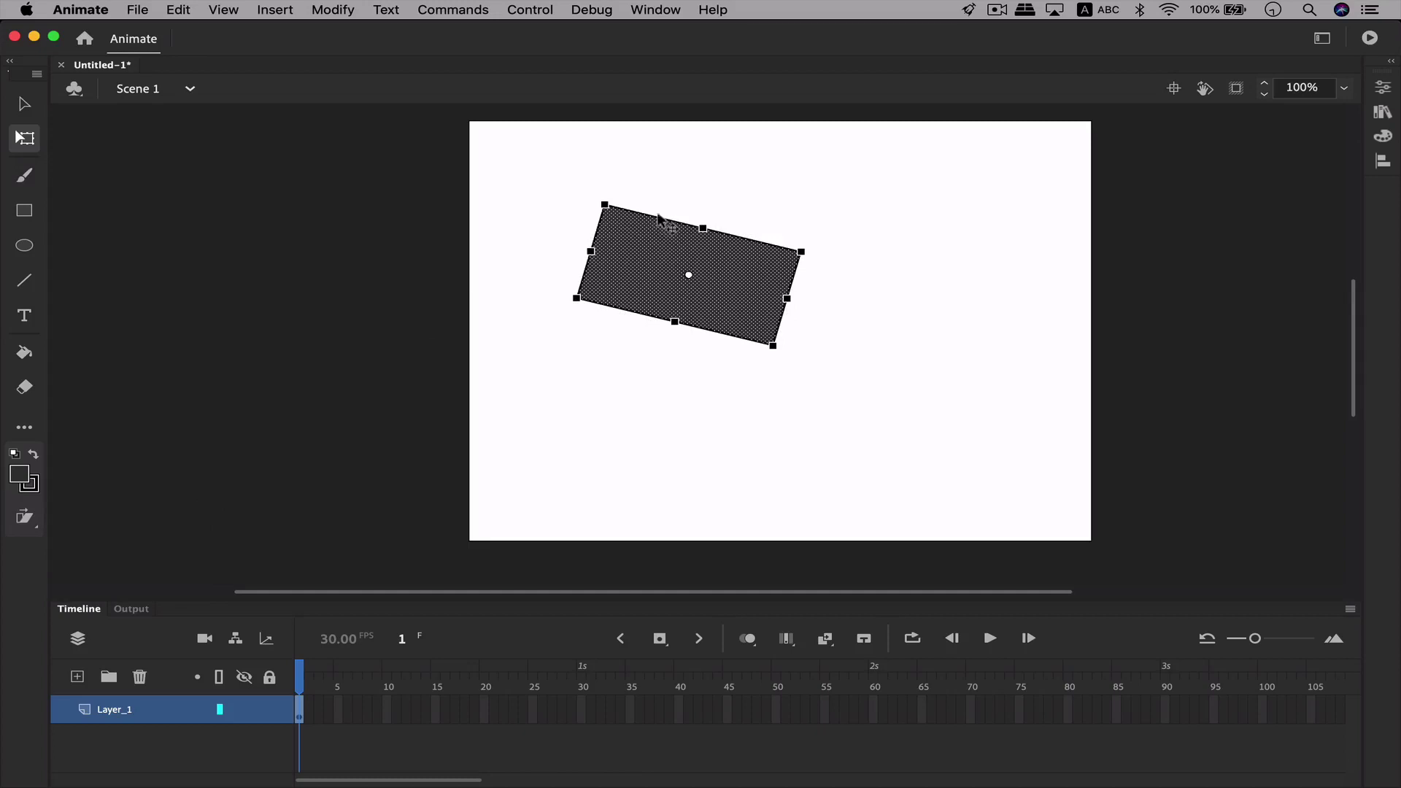
pyautogui.moveTo(720, 234); pyautogui.dragTo(762, 249)
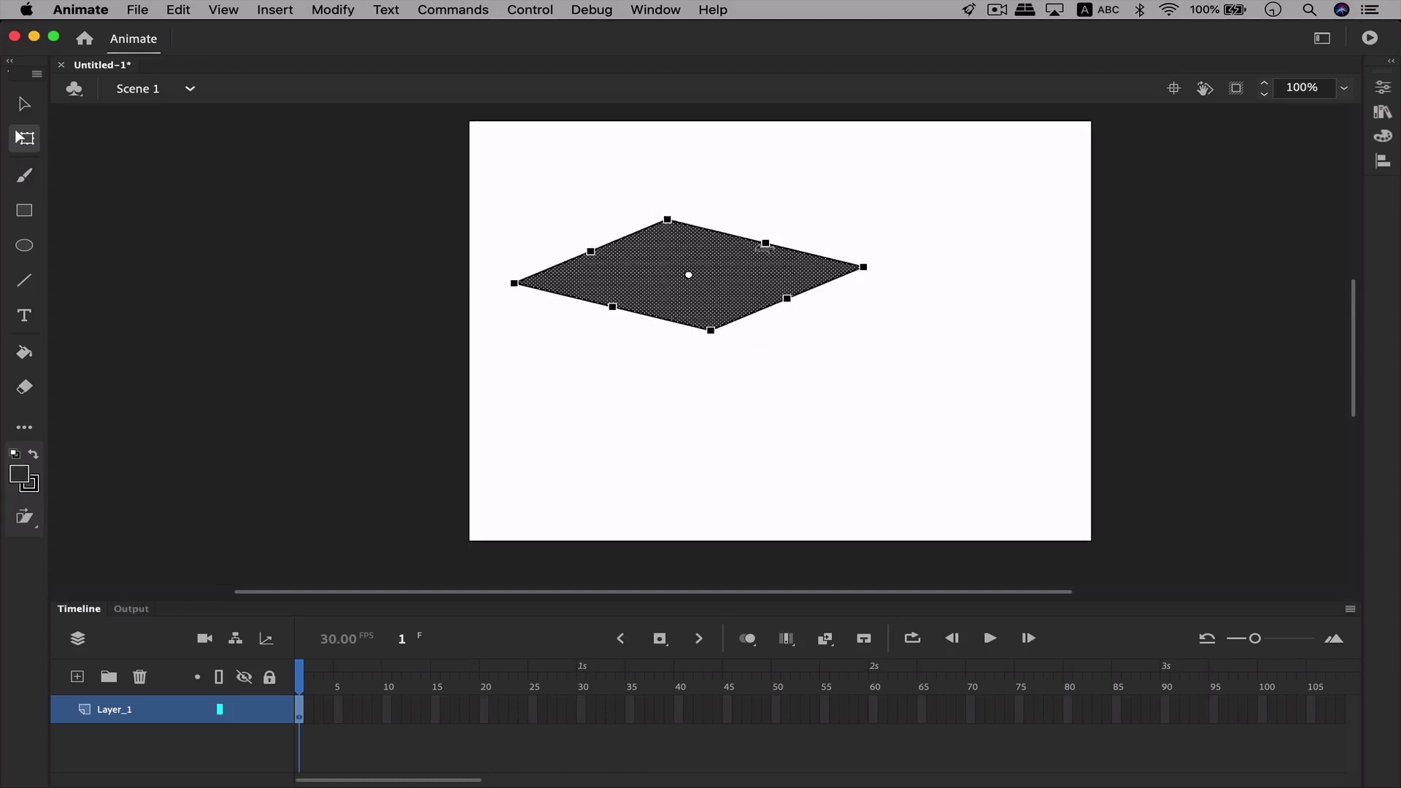
# Step: In Distort mode, pull the diamond's top corner up and to the left and raise its upper-right edge
pyautogui.click(29, 523)
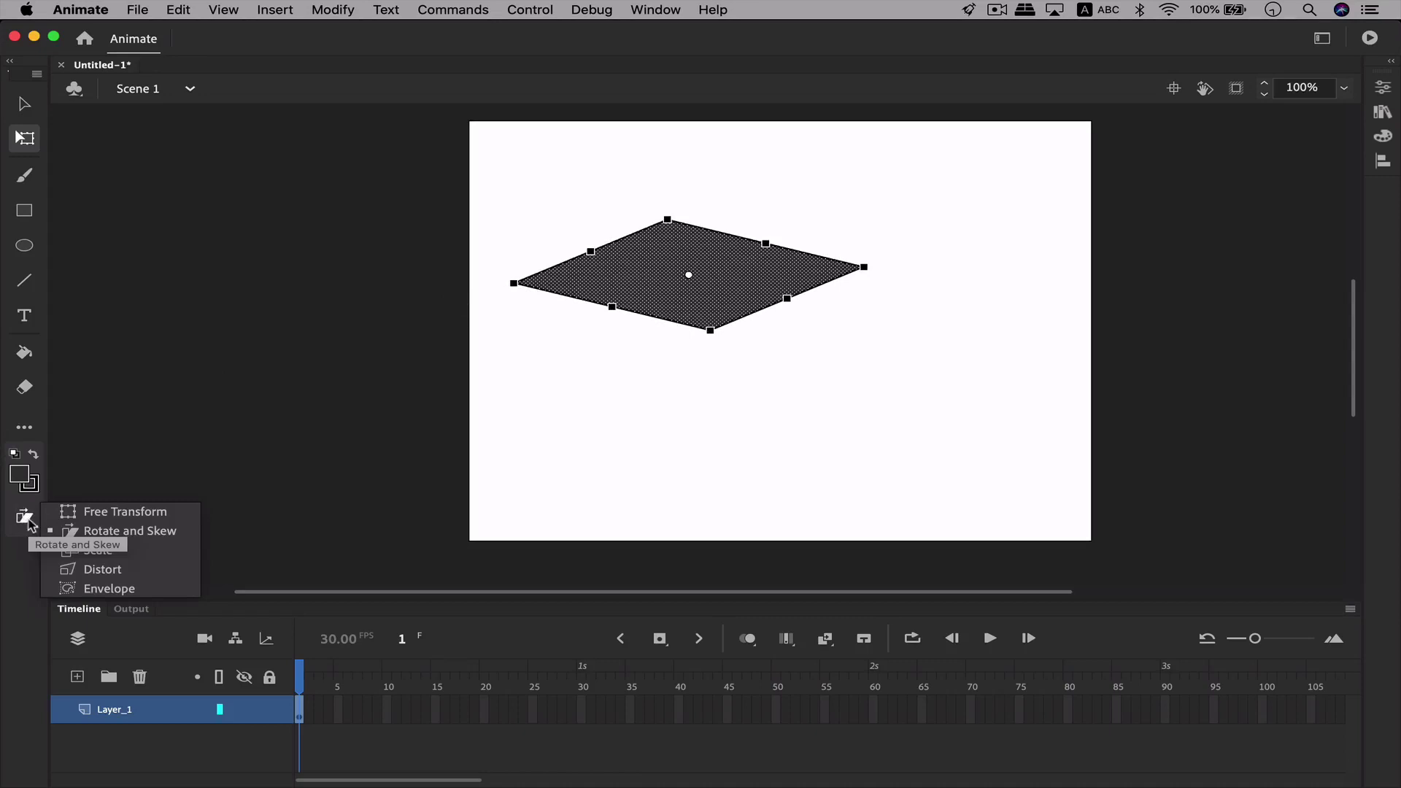
pyautogui.click(120, 571)
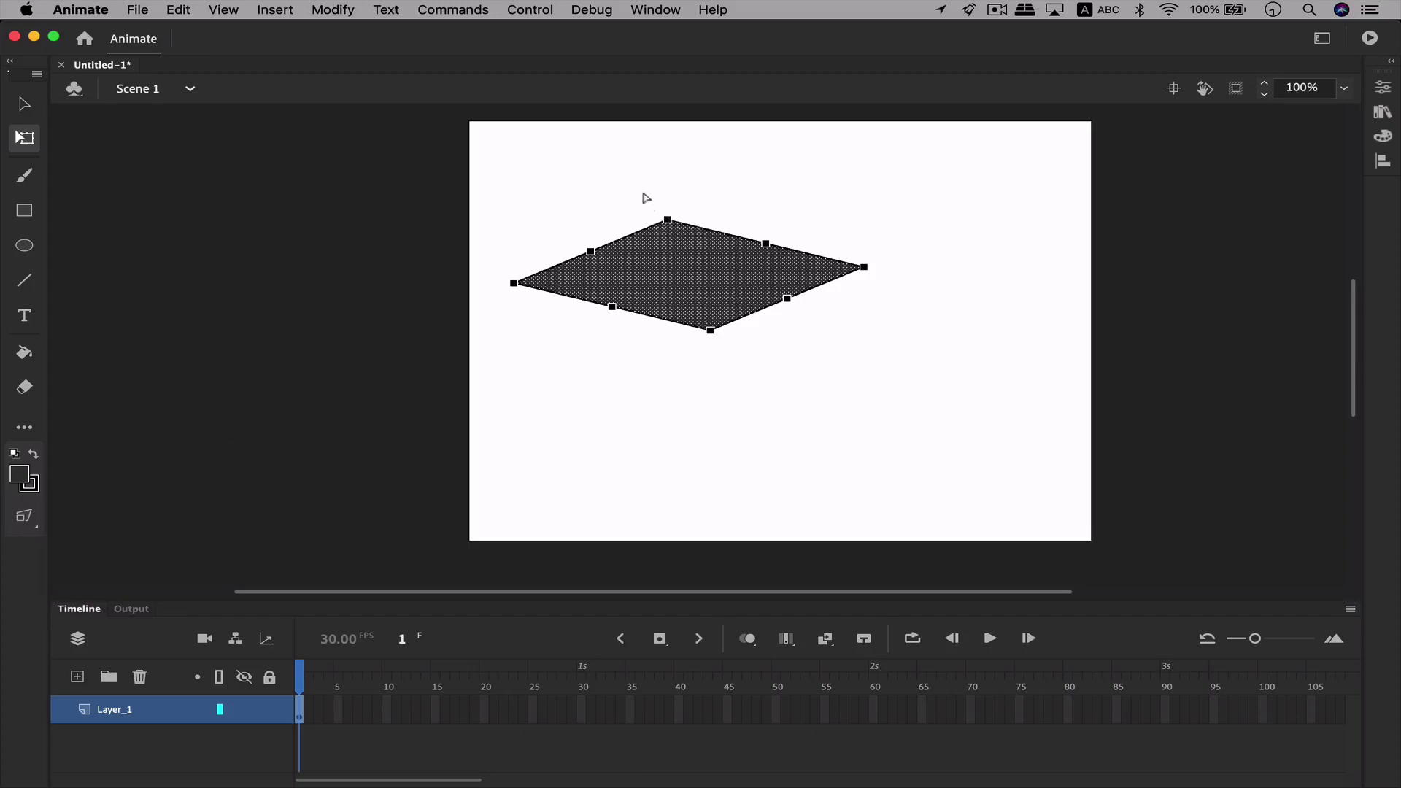
pyautogui.moveTo(666, 219); pyautogui.dragTo(637, 187)
pyautogui.moveTo(750, 227); pyautogui.dragTo(758, 190)
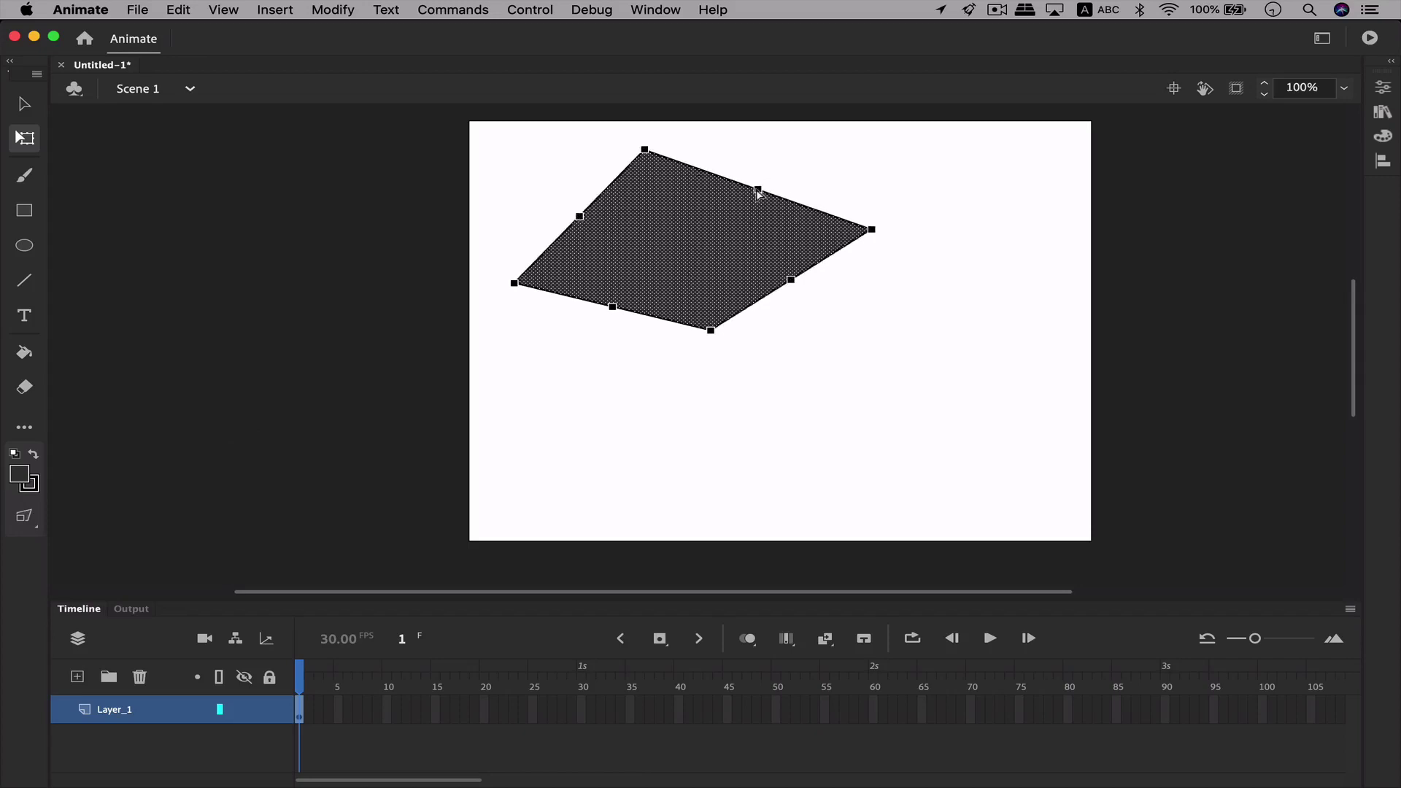
# Step: Deselect the shape, stretch its four corners outward one by one, and bend its top and left edges outward
pyautogui.click(878, 230)
pyautogui.moveTo(871, 229); pyautogui.dragTo(934, 238)
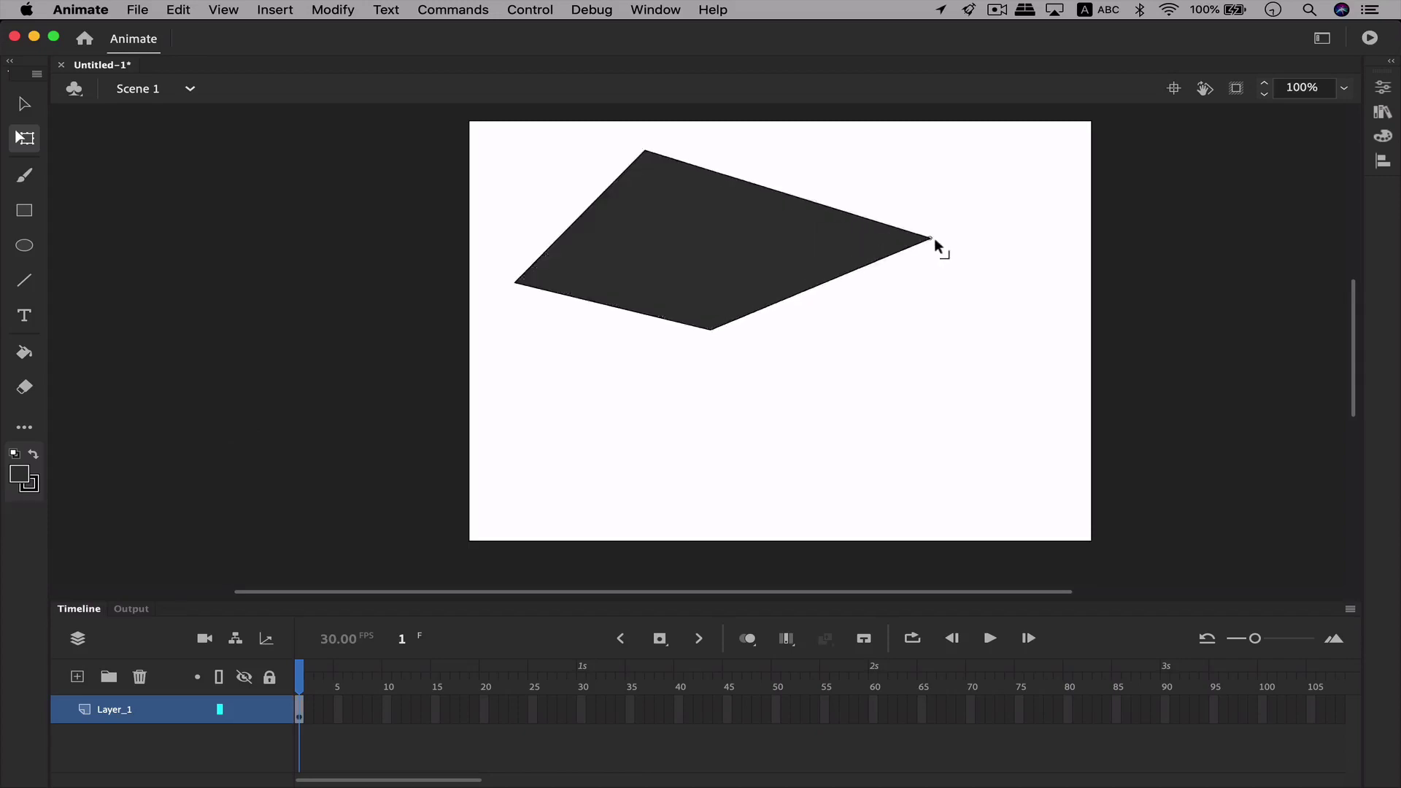
pyautogui.moveTo(711, 329); pyautogui.dragTo(686, 395)
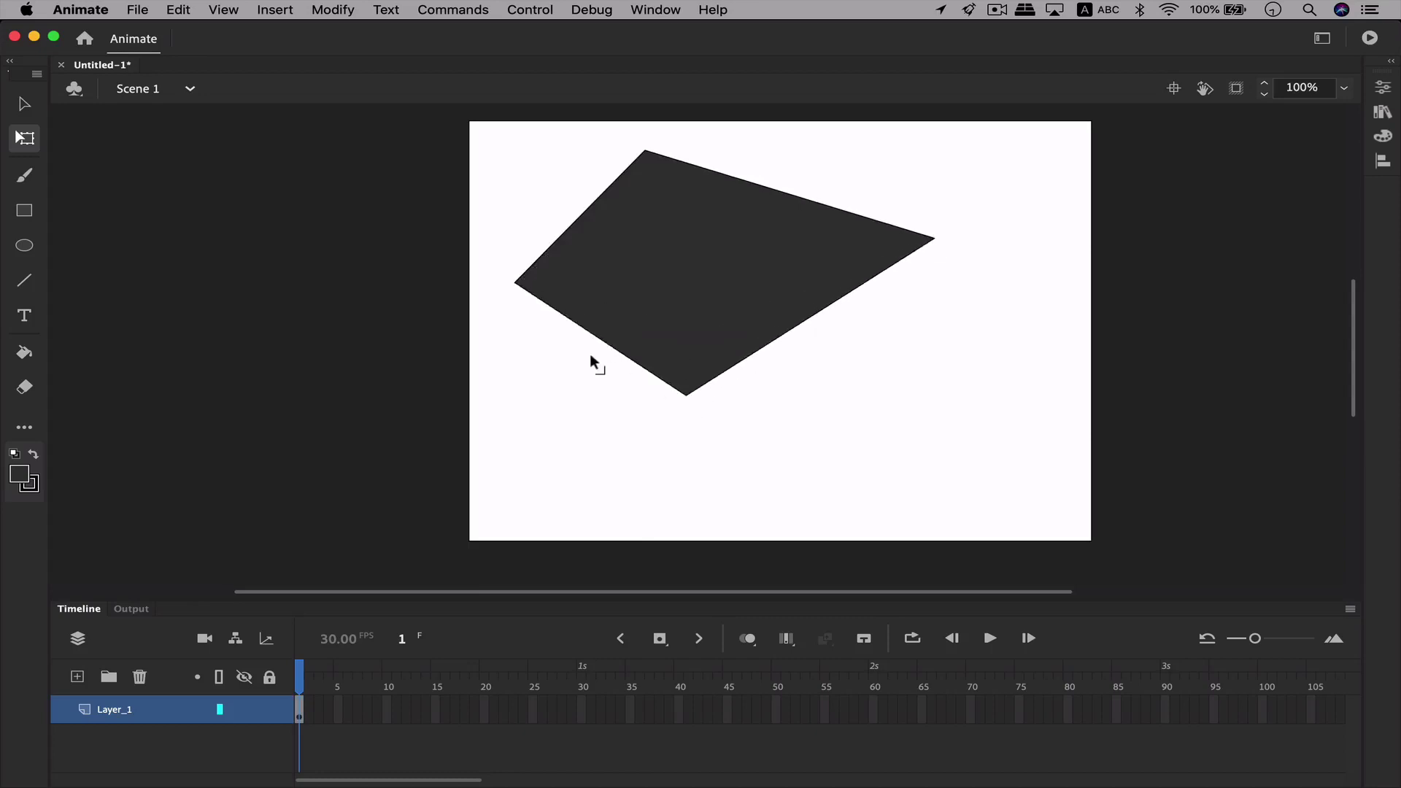
pyautogui.moveTo(515, 283); pyautogui.dragTo(497, 335)
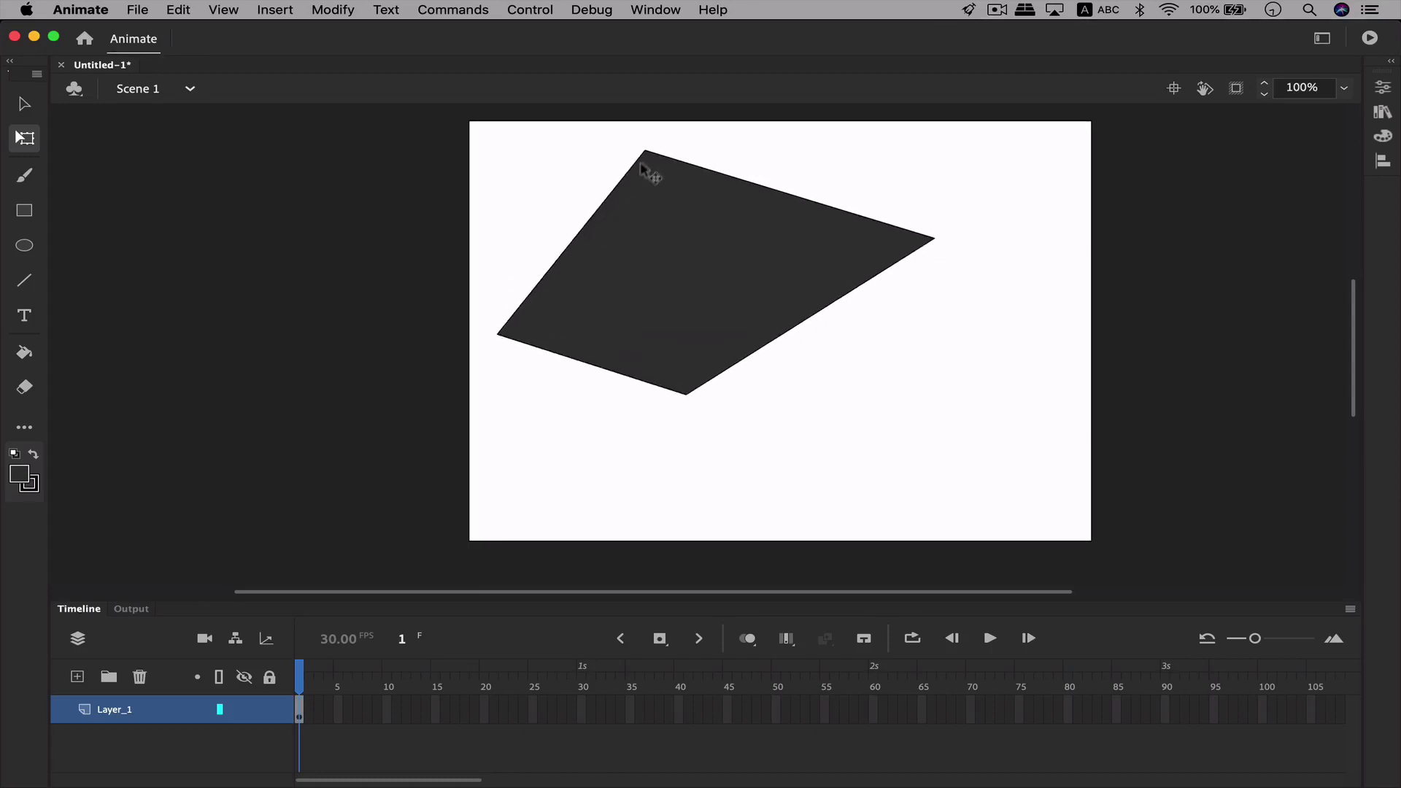
pyautogui.moveTo(645, 151); pyautogui.dragTo(575, 167)
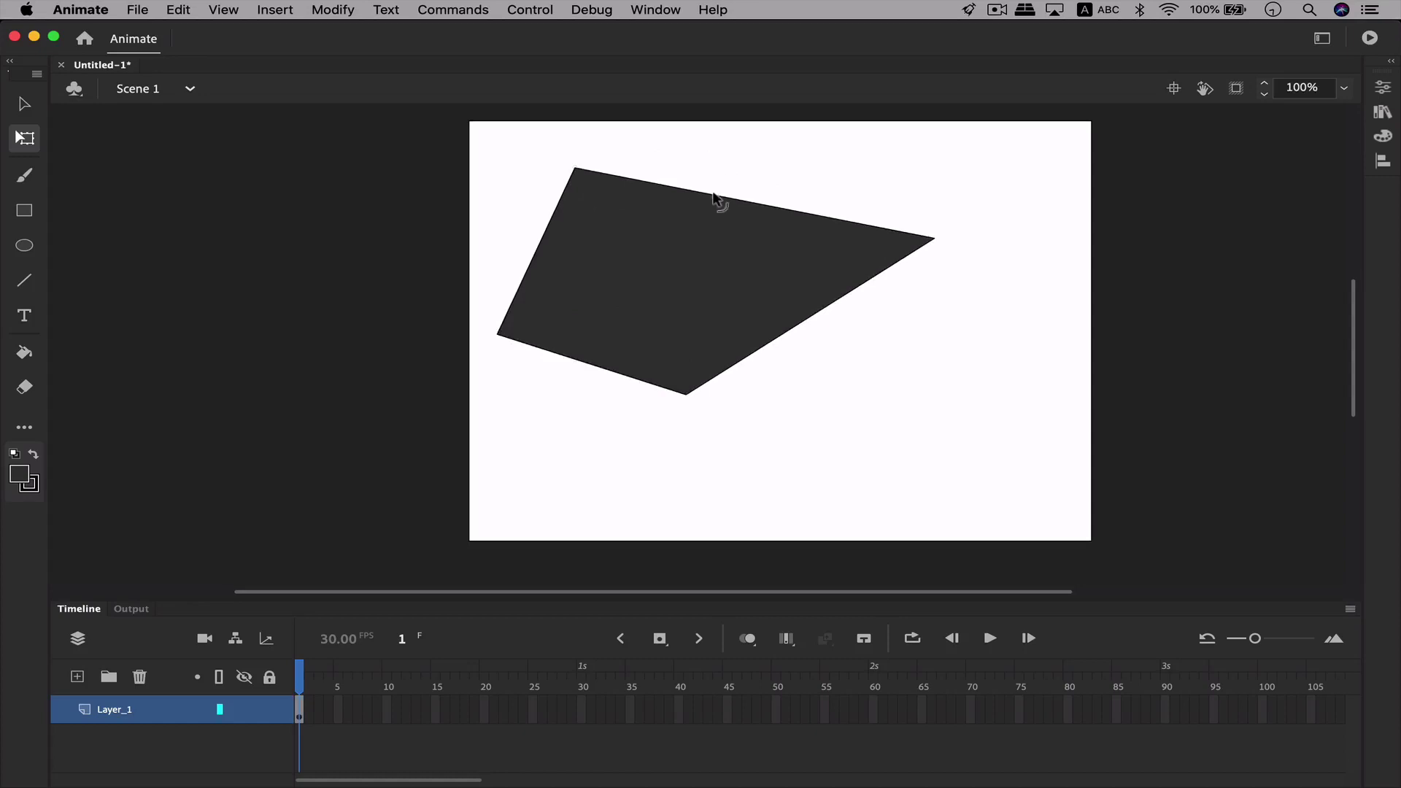
pyautogui.moveTo(719, 197); pyautogui.dragTo(722, 177)
pyautogui.moveTo(551, 235); pyautogui.dragTo(522, 241)
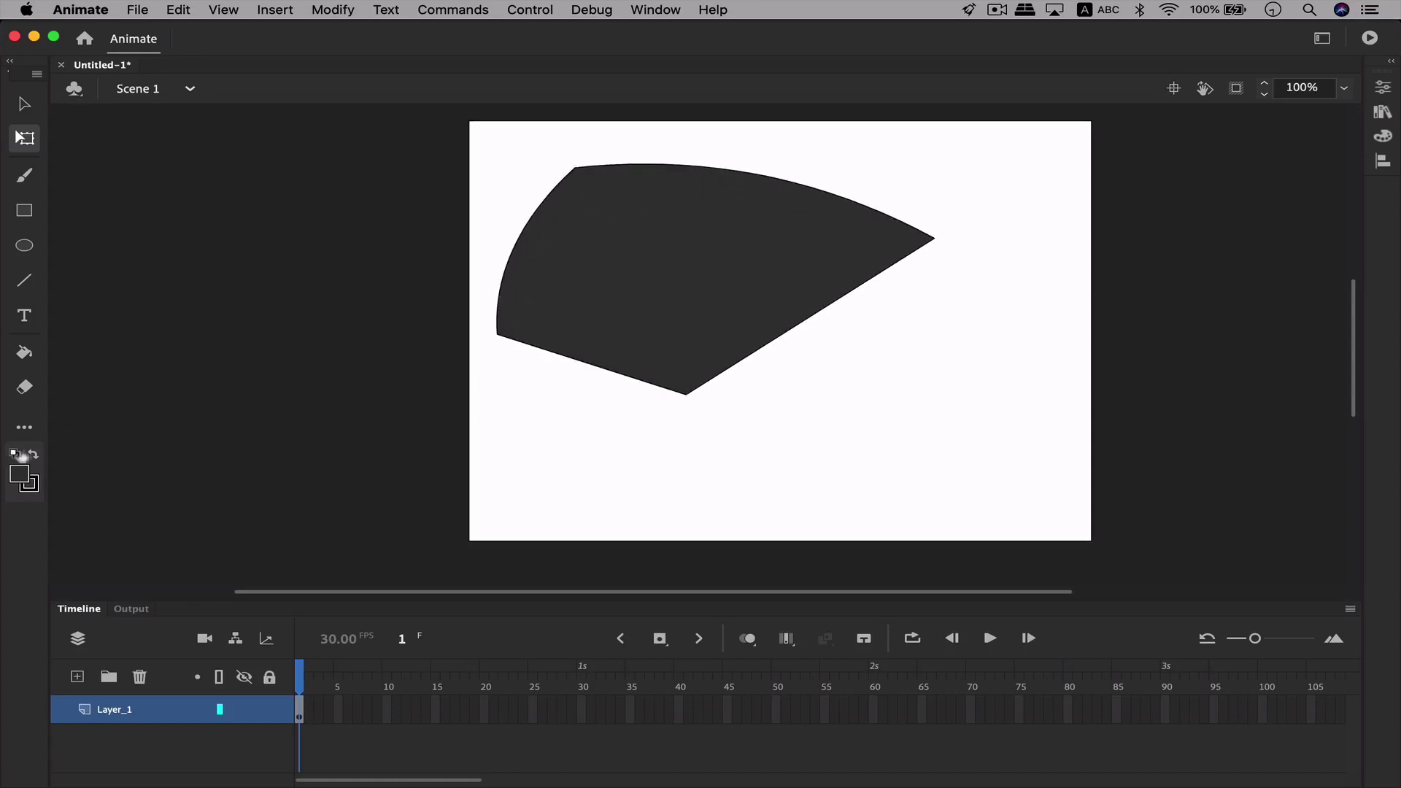
# Step: Check the transform modes available for the curved shape, and delete the whole shape from the stage
pyautogui.click(661, 260)
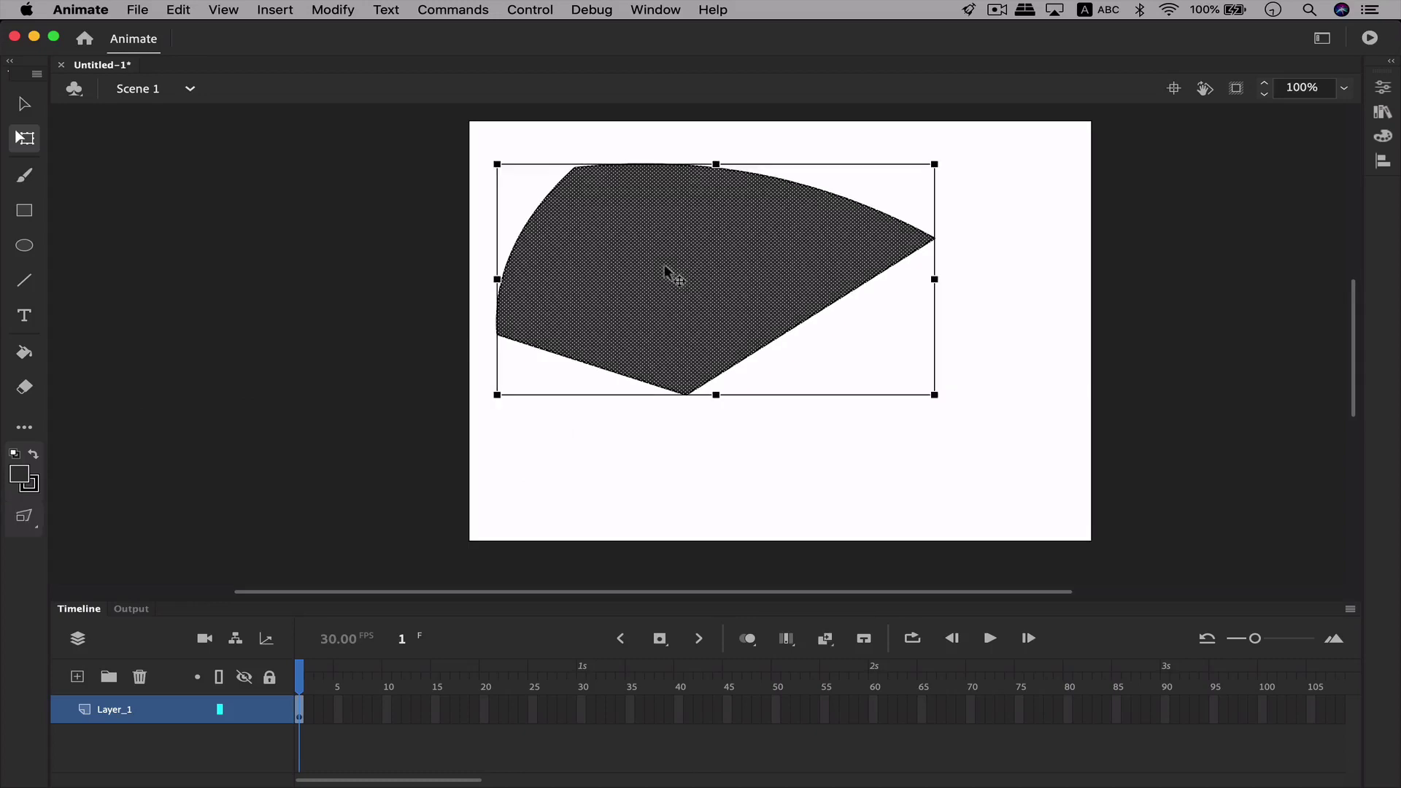
pyautogui.click(24, 516)
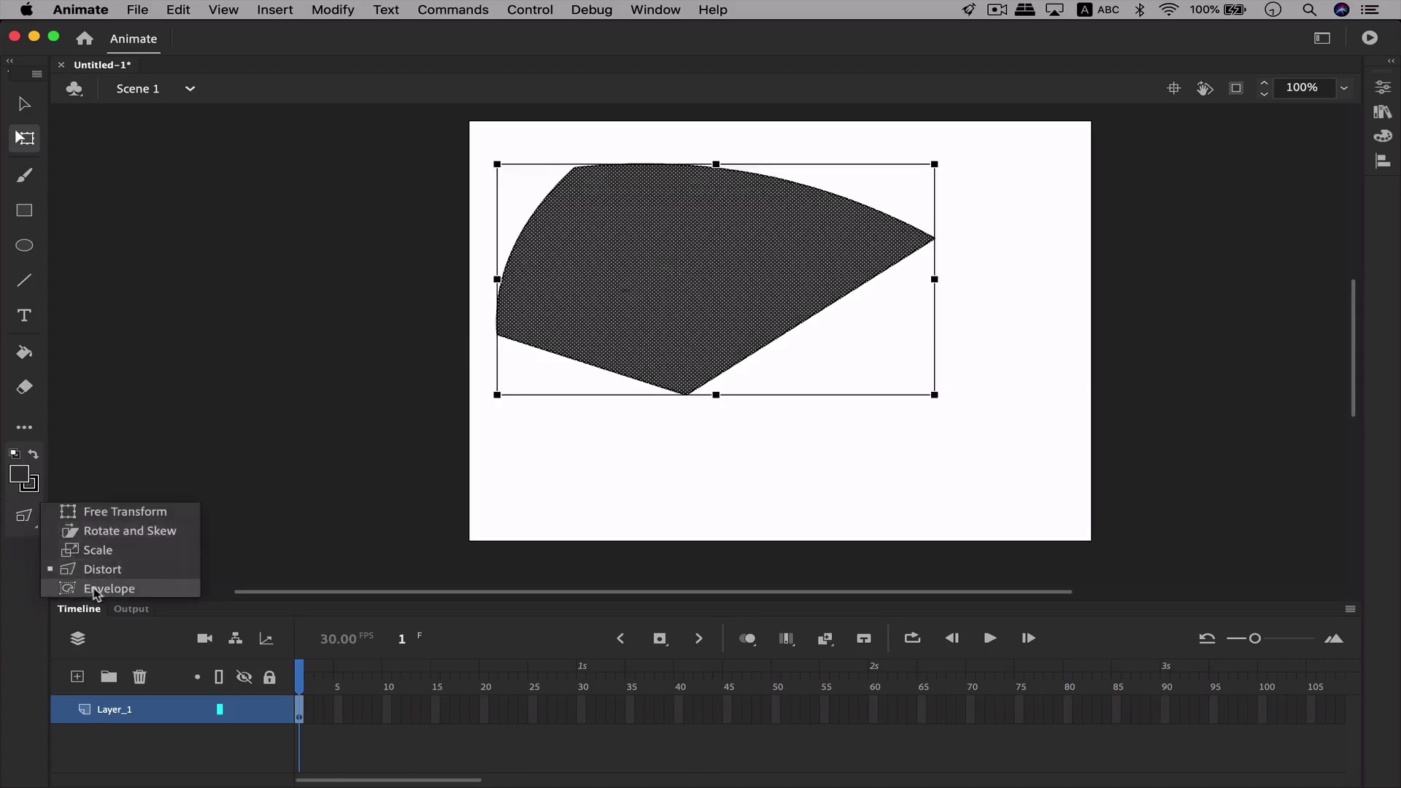
pyautogui.click(309, 475)
pyautogui.click(342, 348)
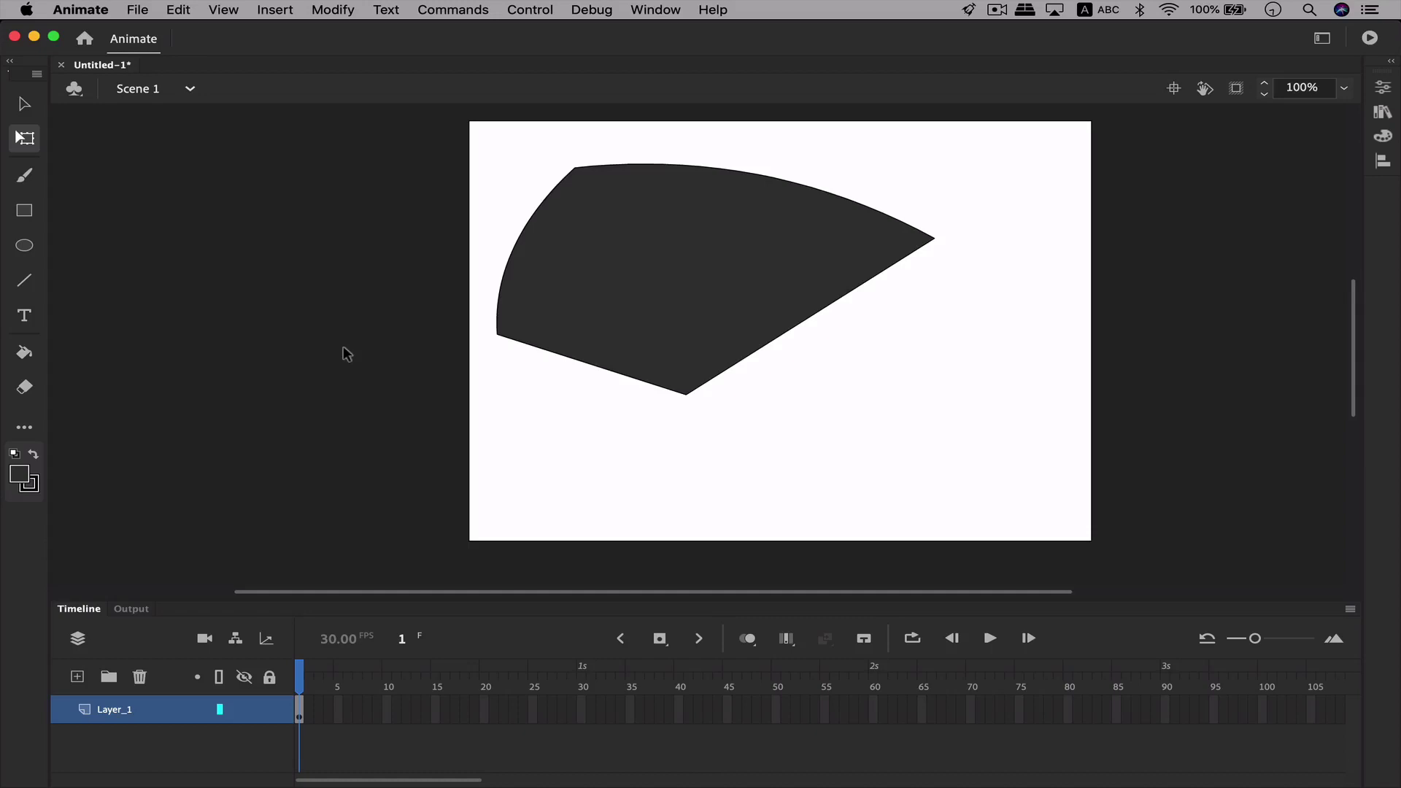
pyautogui.moveTo(461, 142); pyautogui.dragTo(973, 449)
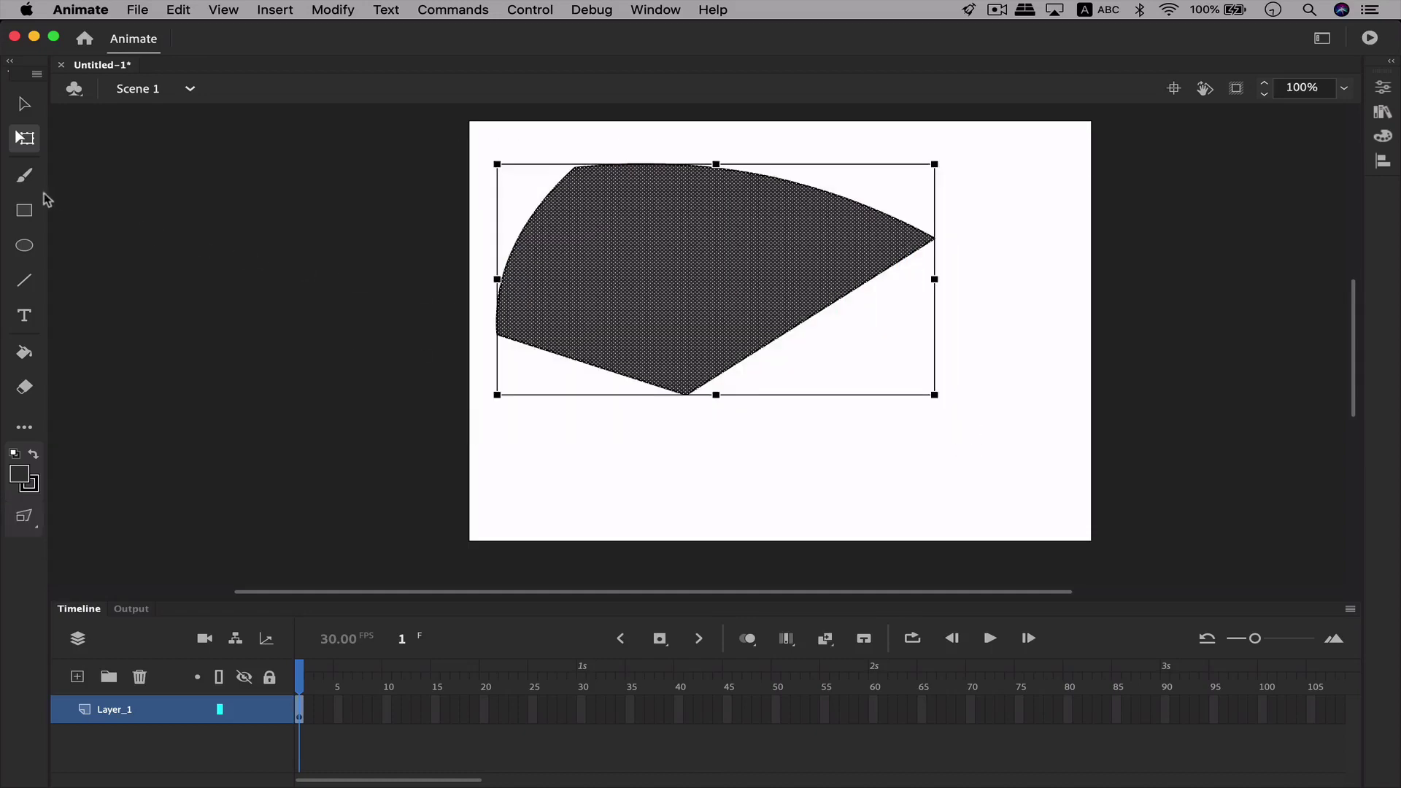
pyautogui.press('Delete')
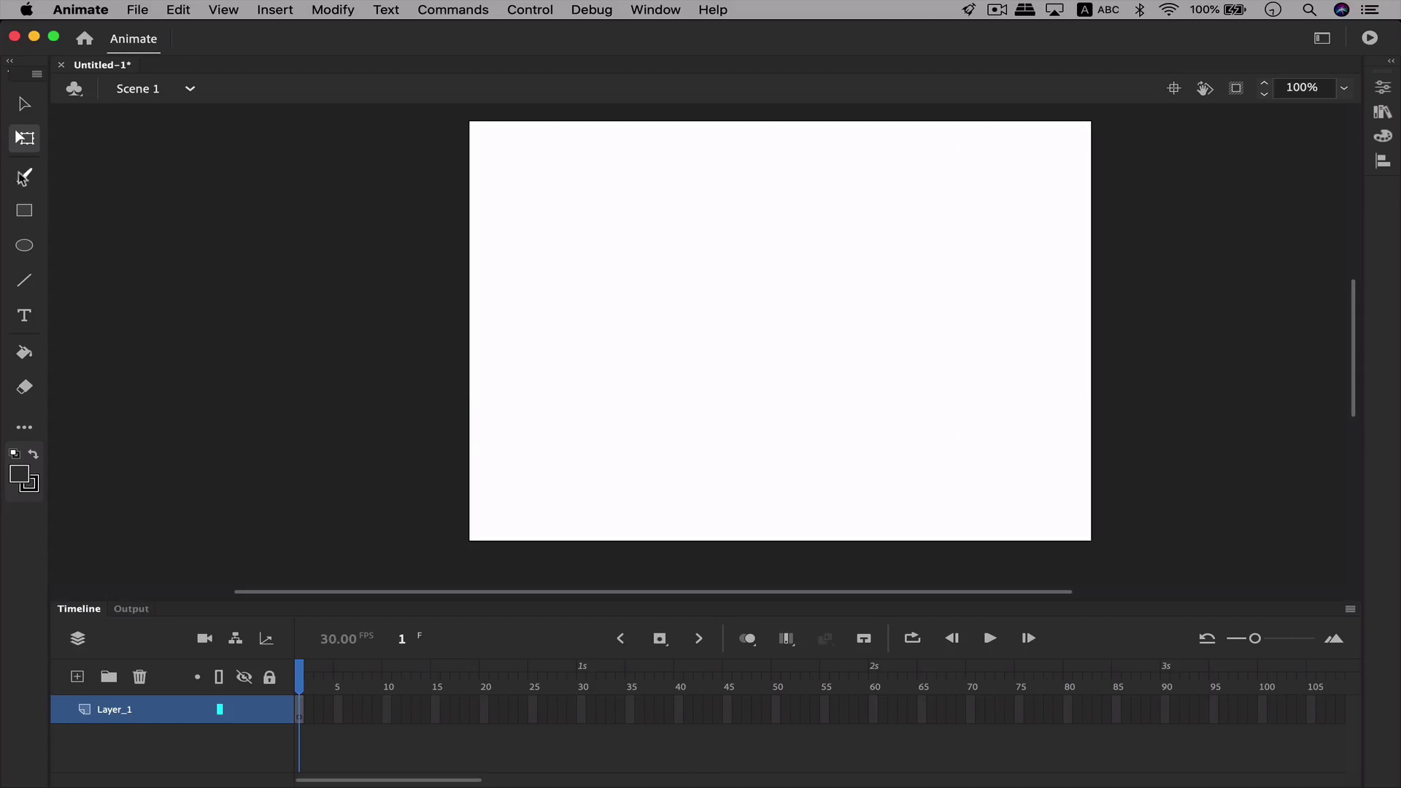
# Step: Paint five curved freehand strokes of varying thickness across the stage with the brush, and delete them all
pyautogui.click(24, 178)
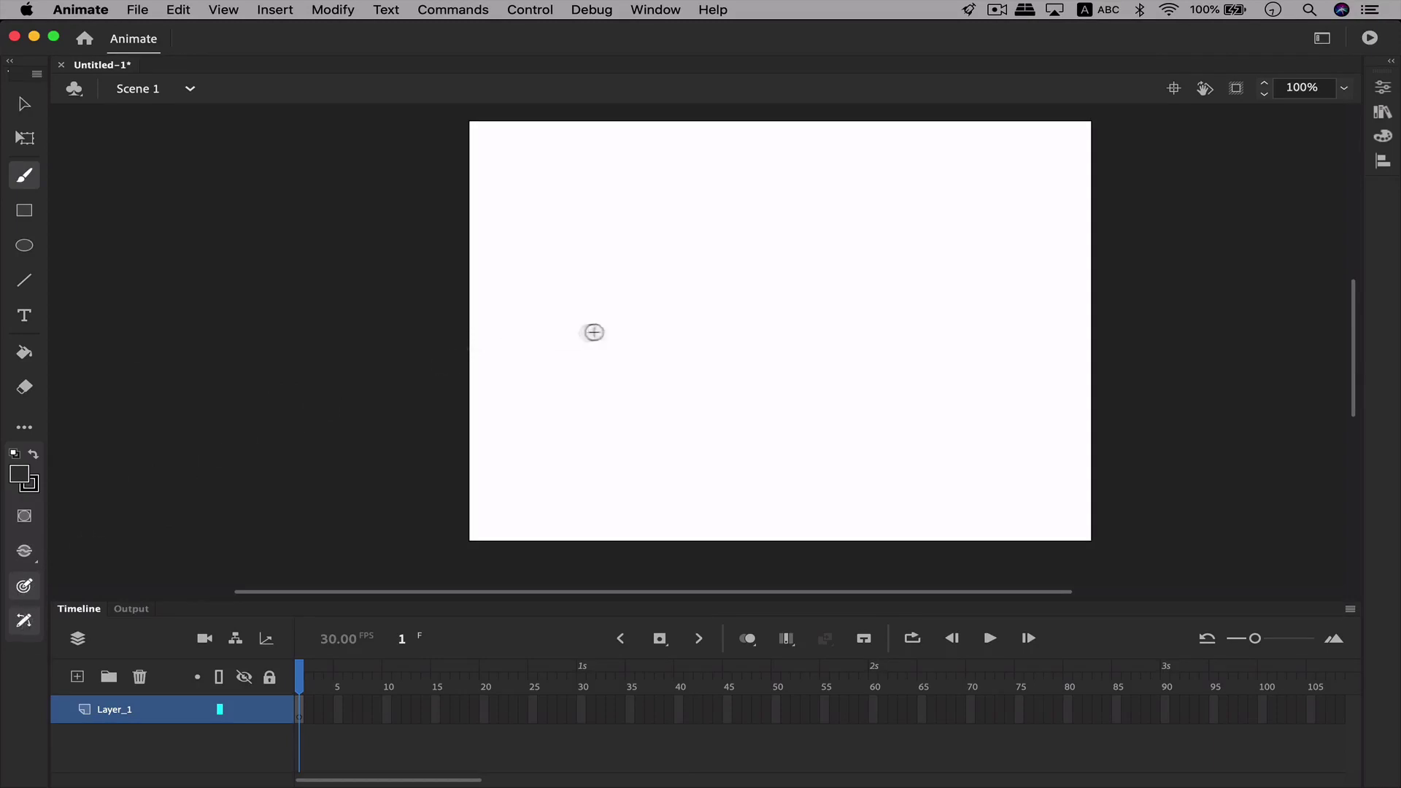
pyautogui.moveTo(499, 381); pyautogui.dragTo(778, 341)
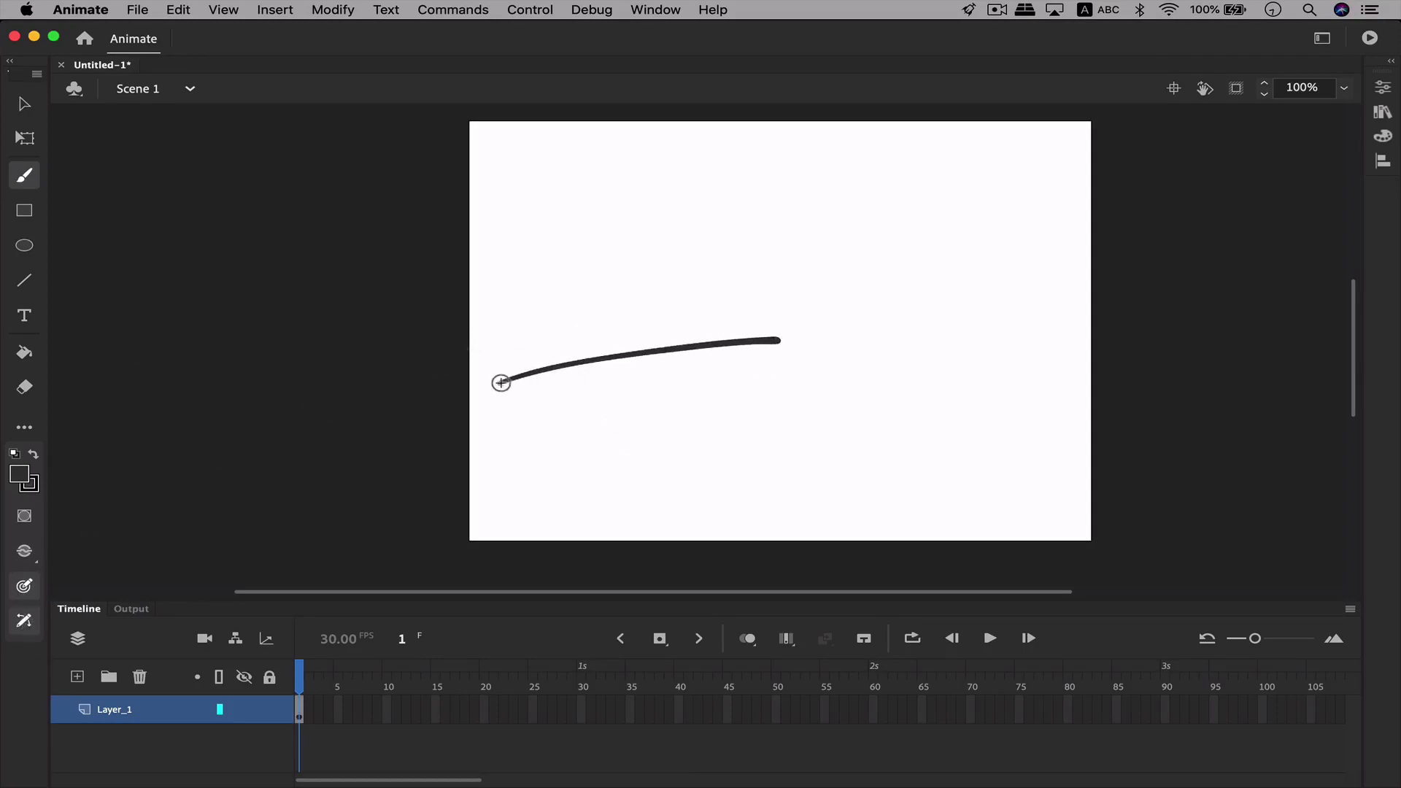
pyautogui.moveTo(493, 334); pyautogui.dragTo(881, 246)
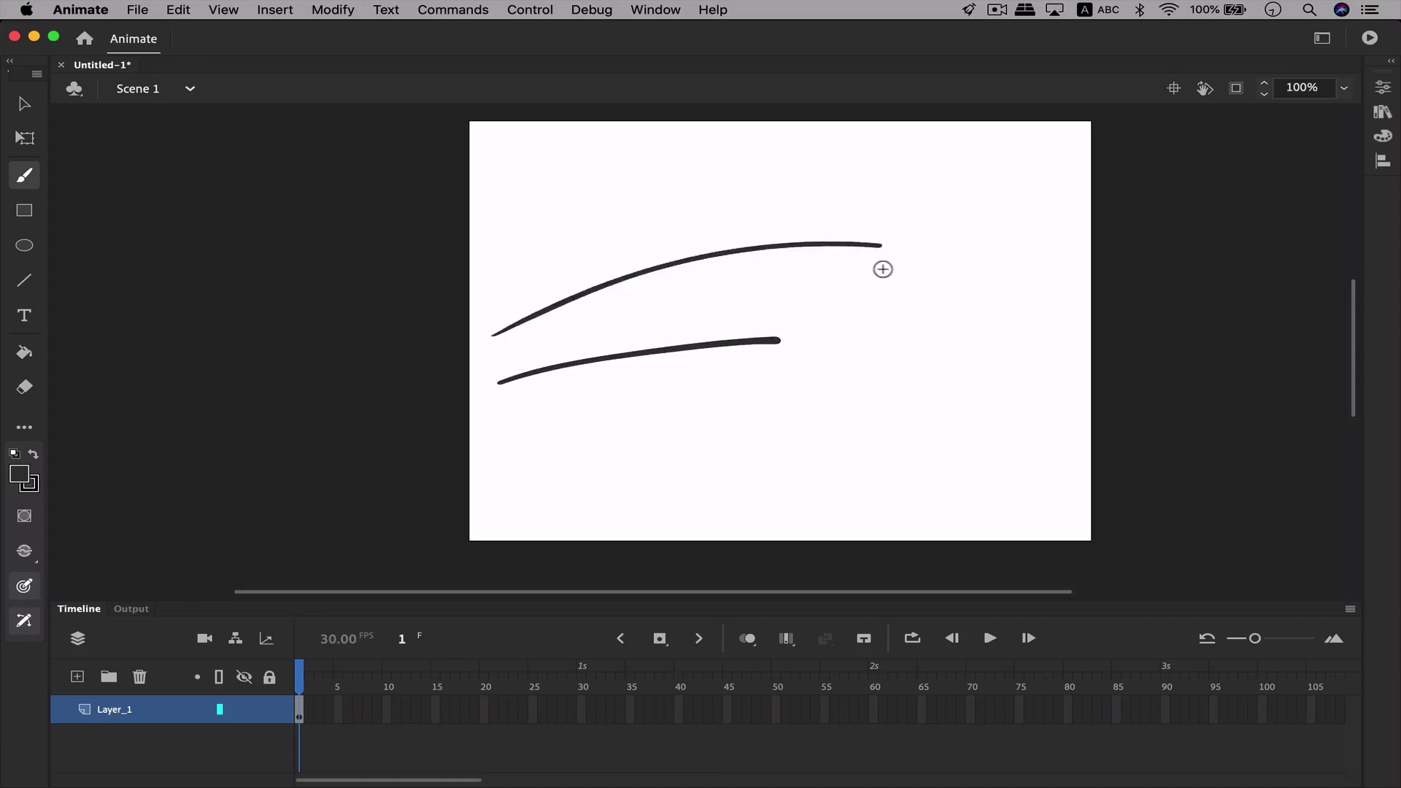
pyautogui.moveTo(984, 240)
pyautogui.mouseDown()
pyautogui.moveTo(936, 306)
pyautogui.moveTo(912, 305)
pyautogui.mouseUp()
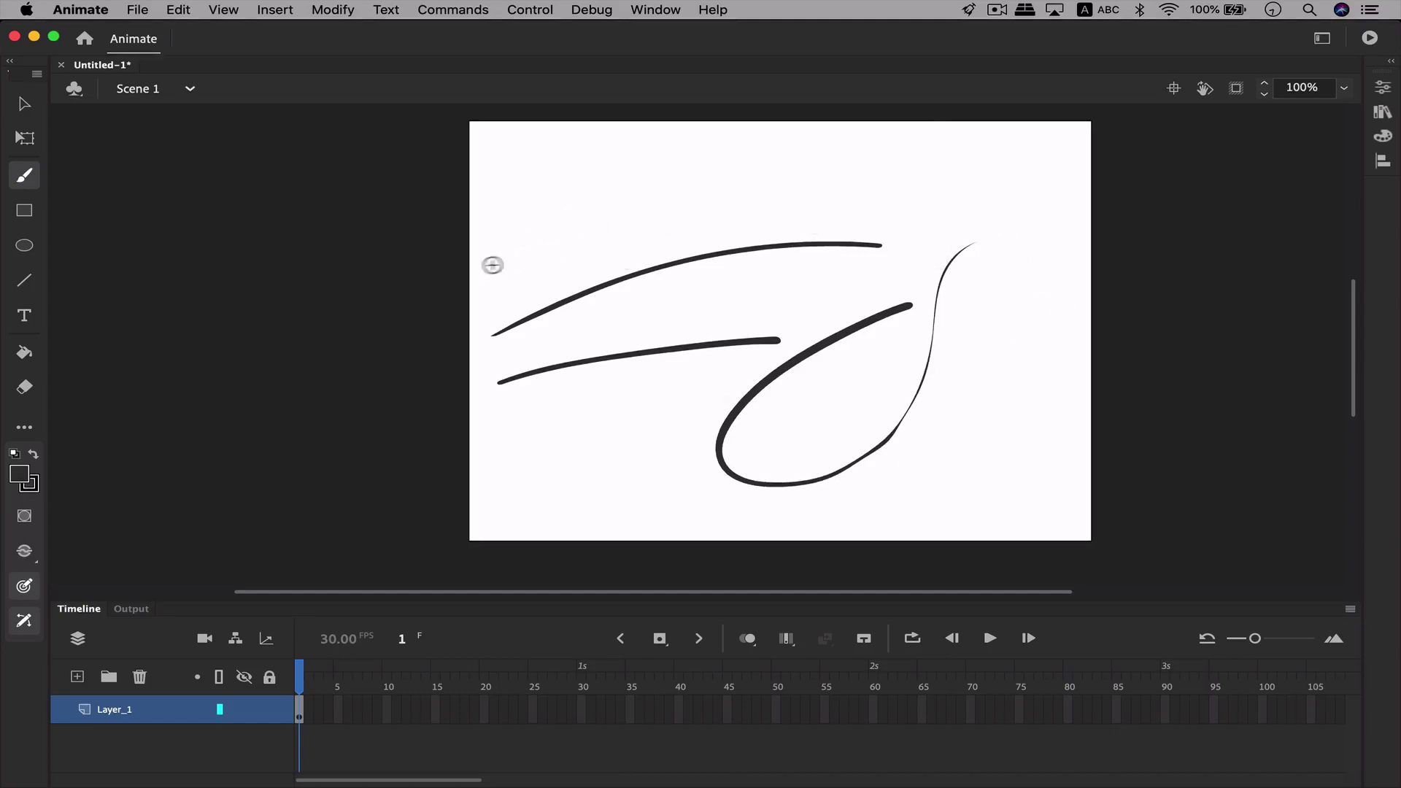
pyautogui.moveTo(499, 263)
pyautogui.mouseDown()
pyautogui.moveTo(559, 235)
pyautogui.moveTo(959, 230)
pyautogui.mouseUp()
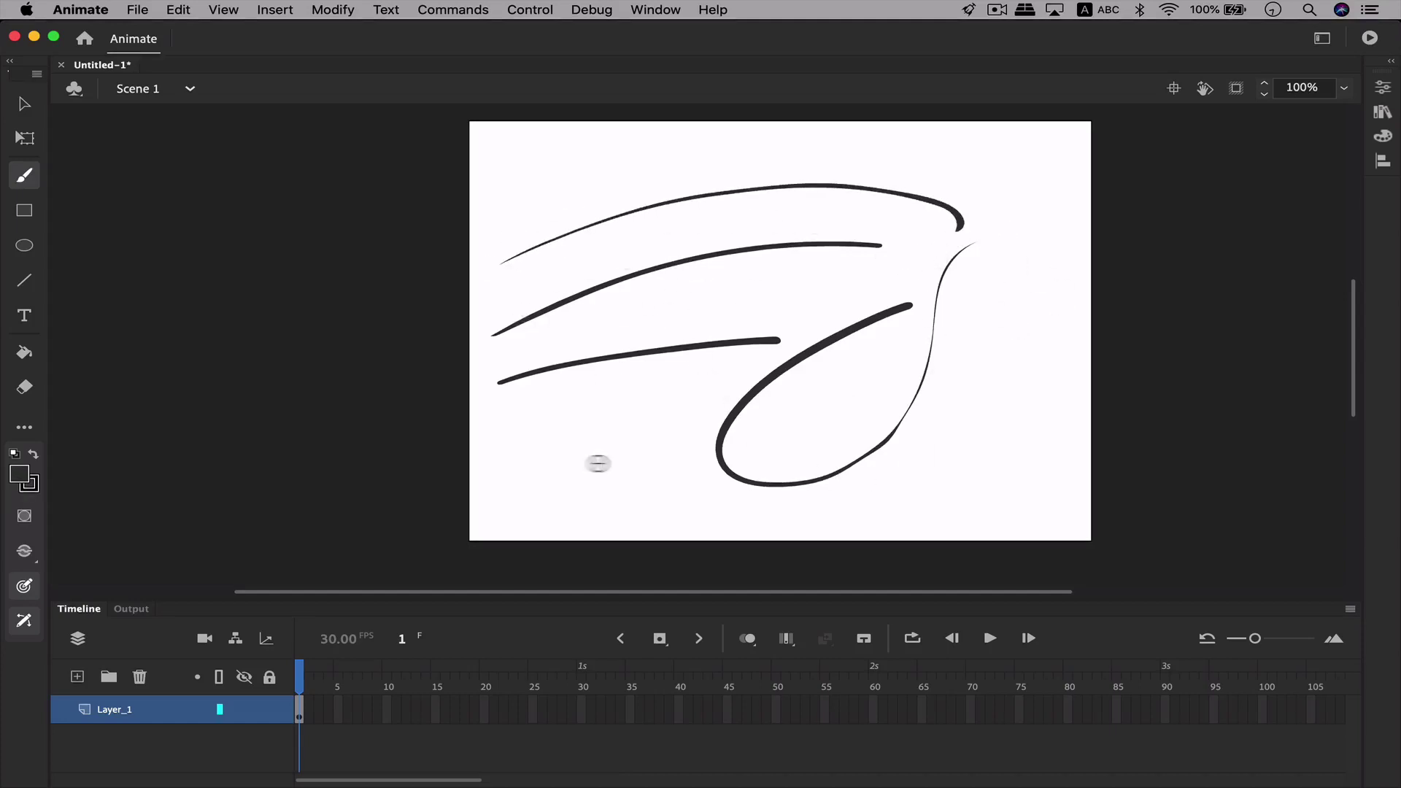
pyautogui.moveTo(685, 384)
pyautogui.mouseDown()
pyautogui.moveTo(563, 520)
pyautogui.moveTo(517, 449)
pyautogui.mouseUp()
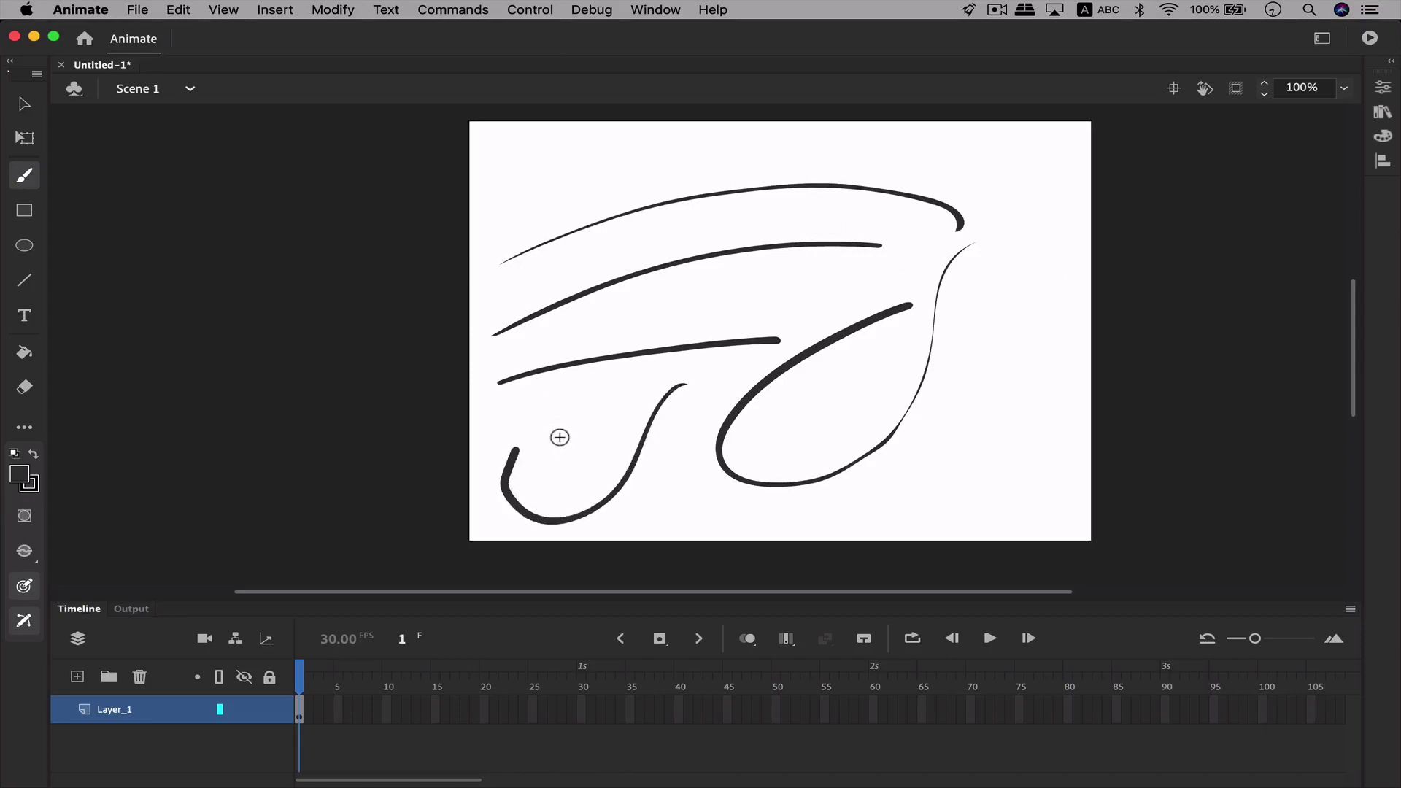
pyautogui.press('super+a')
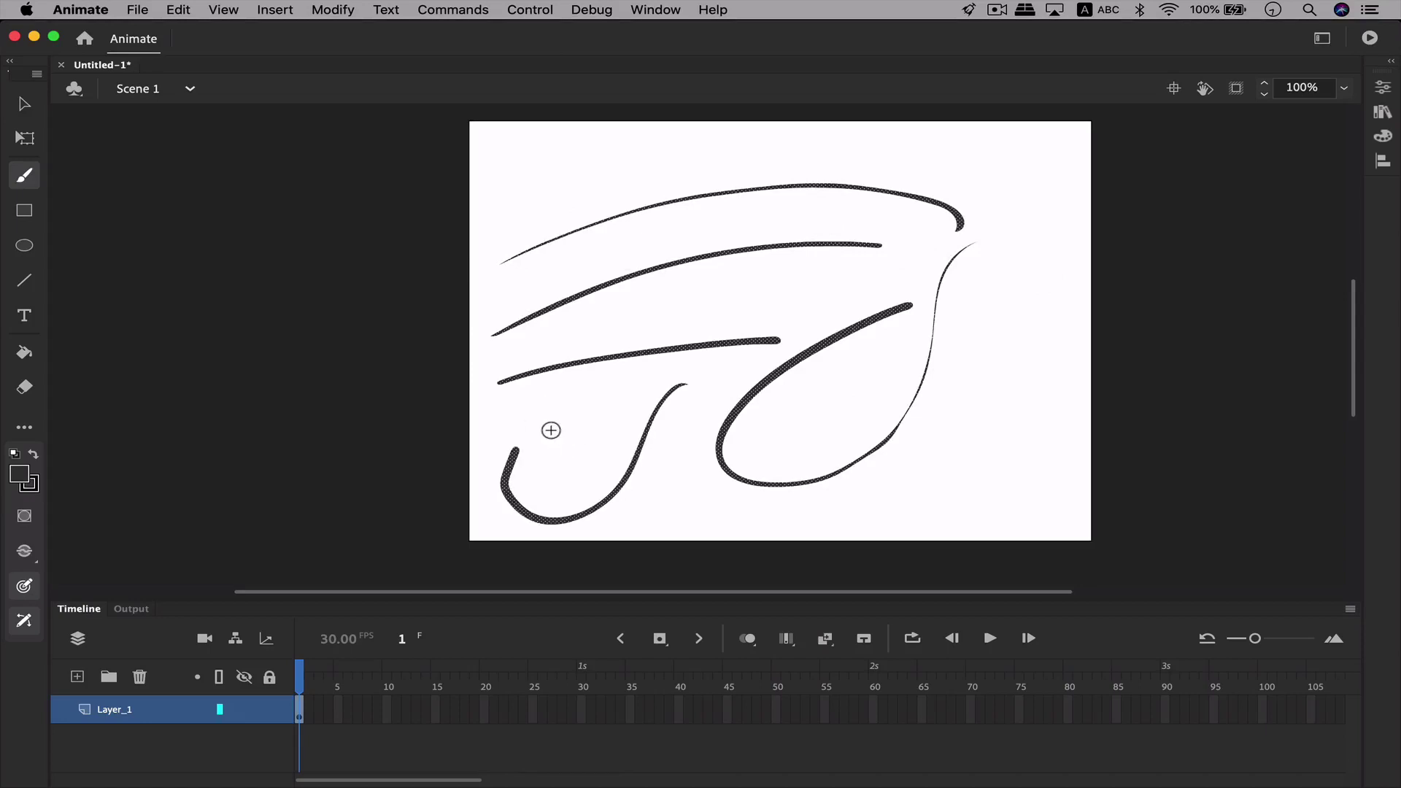
pyautogui.press('Delete')
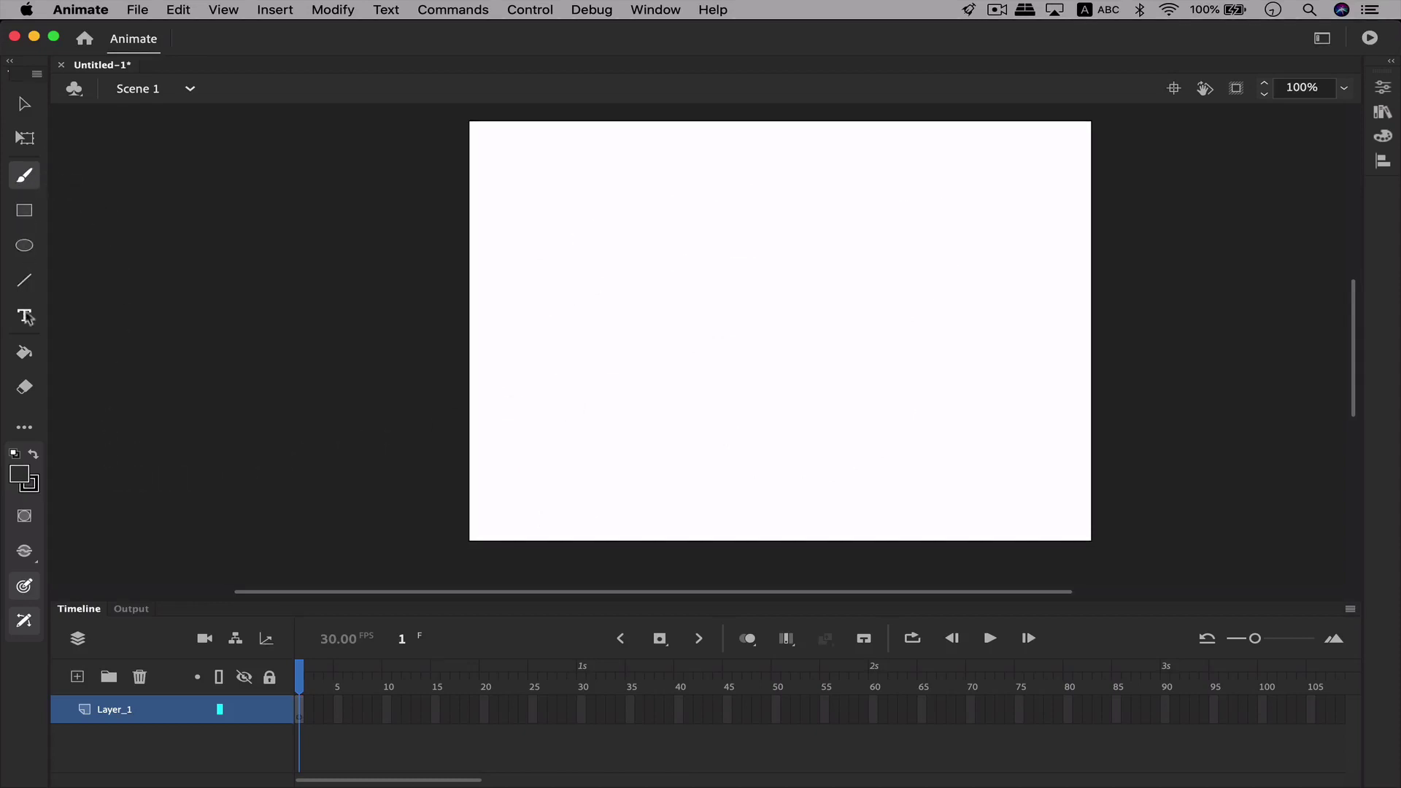
# Step: Draw four connected straight lines with the Line tool, outlining a flat four-sided shape with a small gap at its left corner
pyautogui.click(25, 212)
pyautogui.click(26, 246)
pyautogui.click(27, 282)
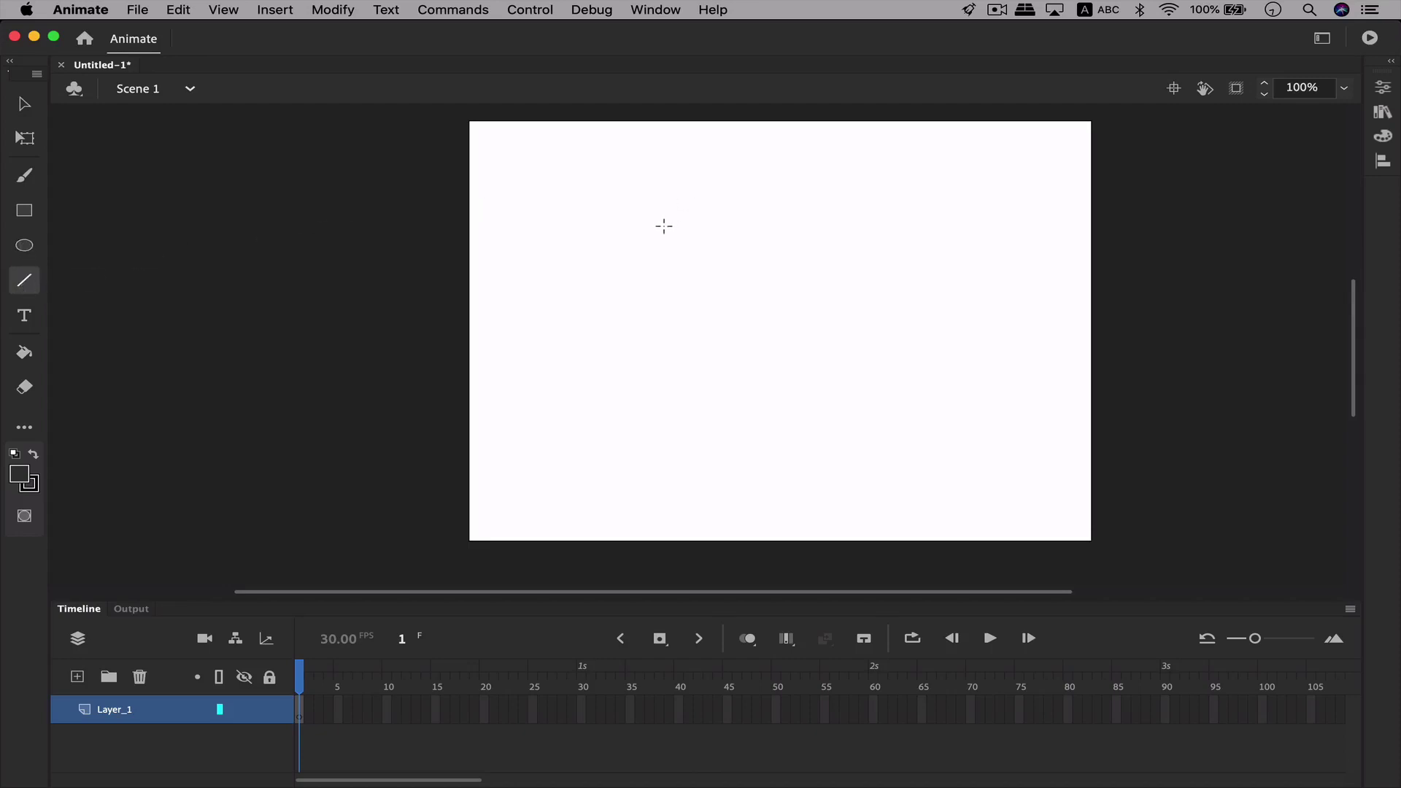
pyautogui.moveTo(520, 304); pyautogui.dragTo(719, 216)
pyautogui.moveTo(880, 338); pyautogui.dragTo(719, 216)
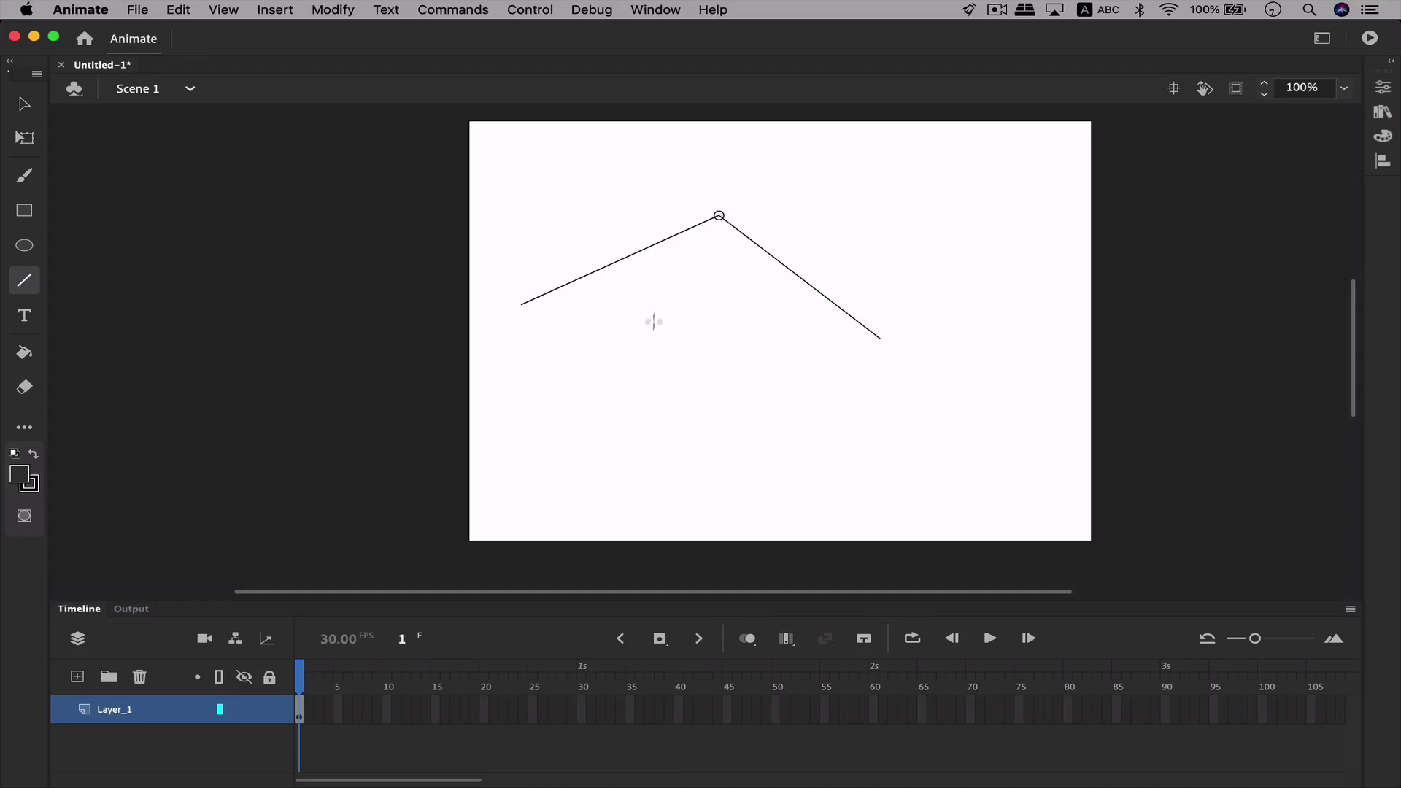
pyautogui.moveTo(604, 329); pyautogui.dragTo(879, 339)
pyautogui.moveTo(542, 312); pyautogui.dragTo(599, 327)
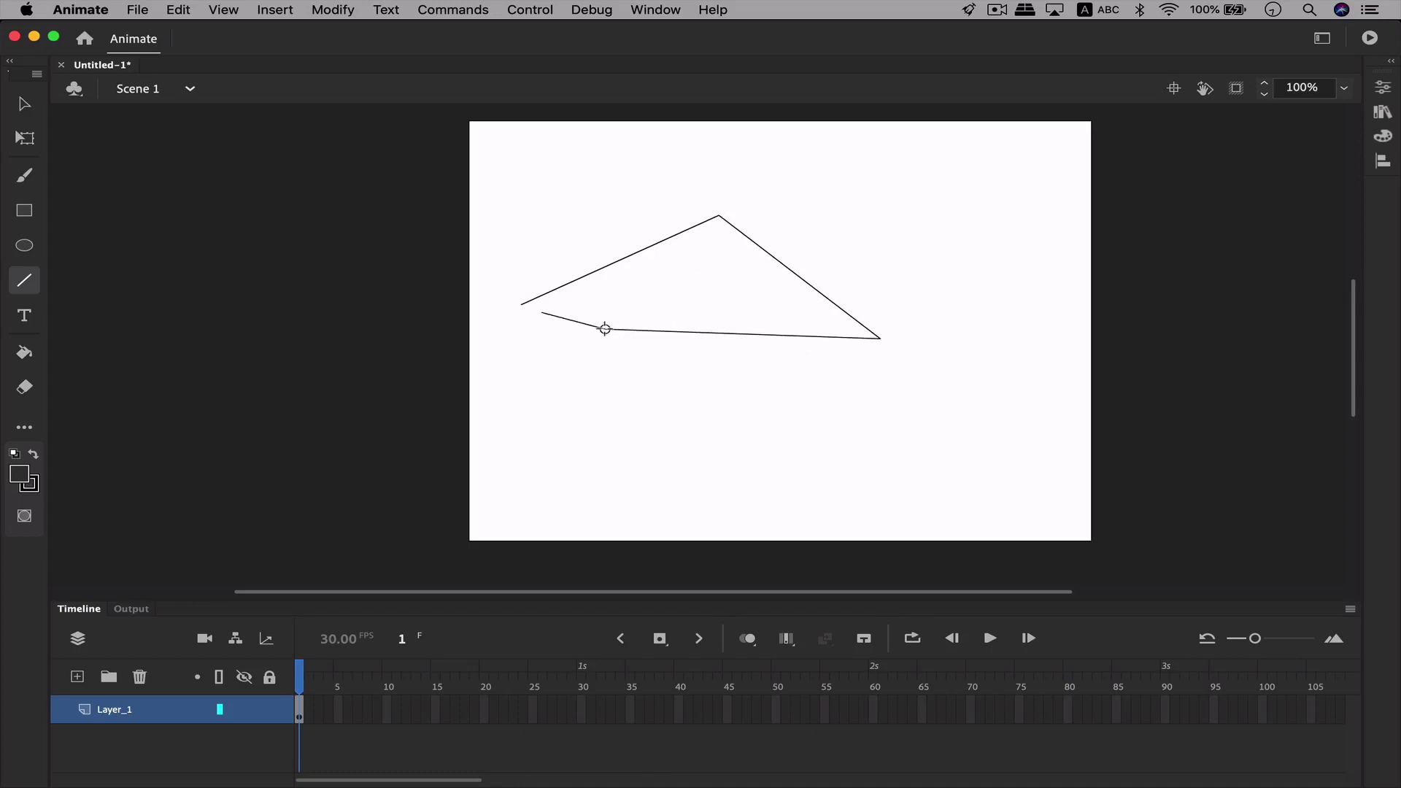
# Step: With the Selection tool, join the two loose line ends at the left corner and move the top corner slightly down and right
pyautogui.press('v')
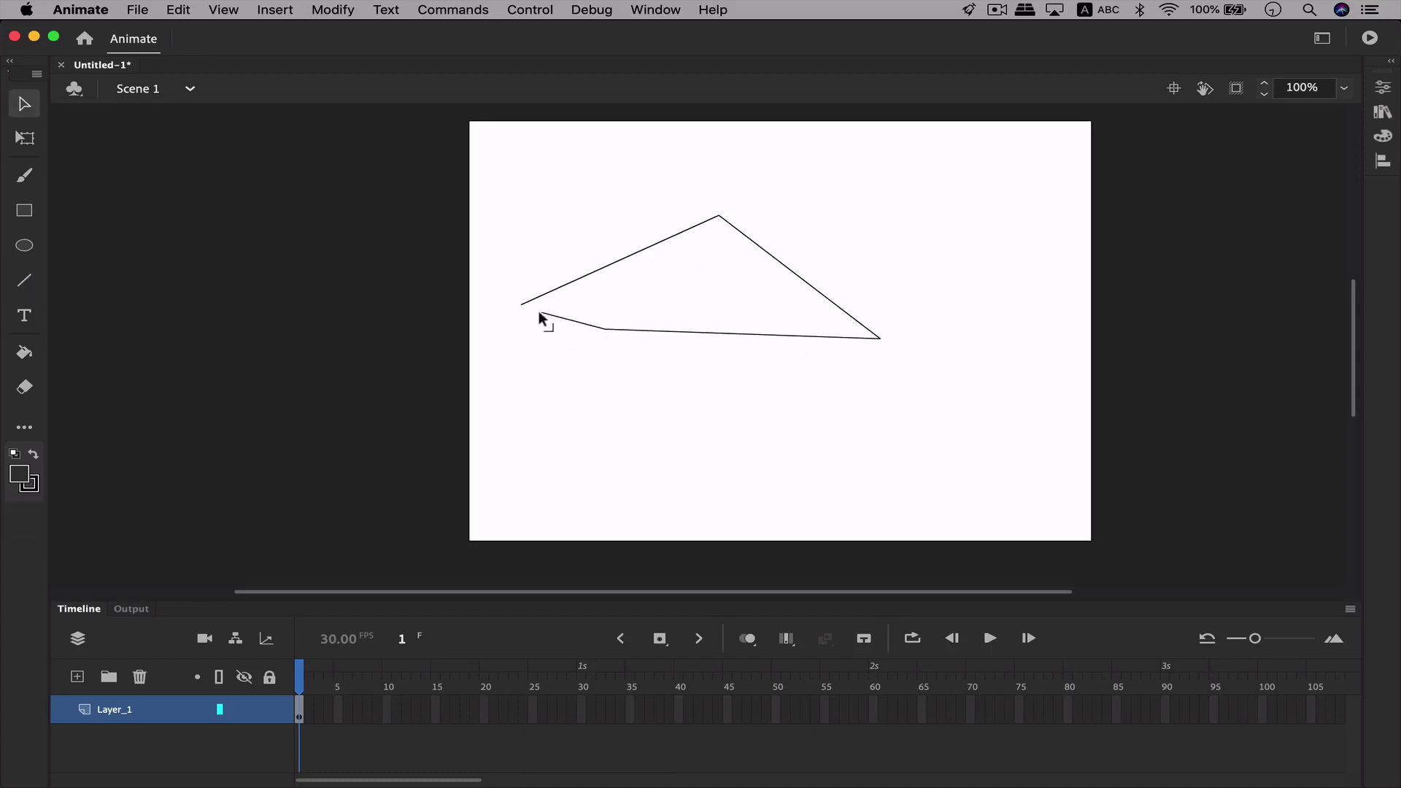
pyautogui.moveTo(539, 312); pyautogui.dragTo(522, 305)
pyautogui.moveTo(718, 217)
pyautogui.mouseDown()
pyautogui.moveTo(720, 268)
pyautogui.moveTo(724, 223)
pyautogui.mouseUp()
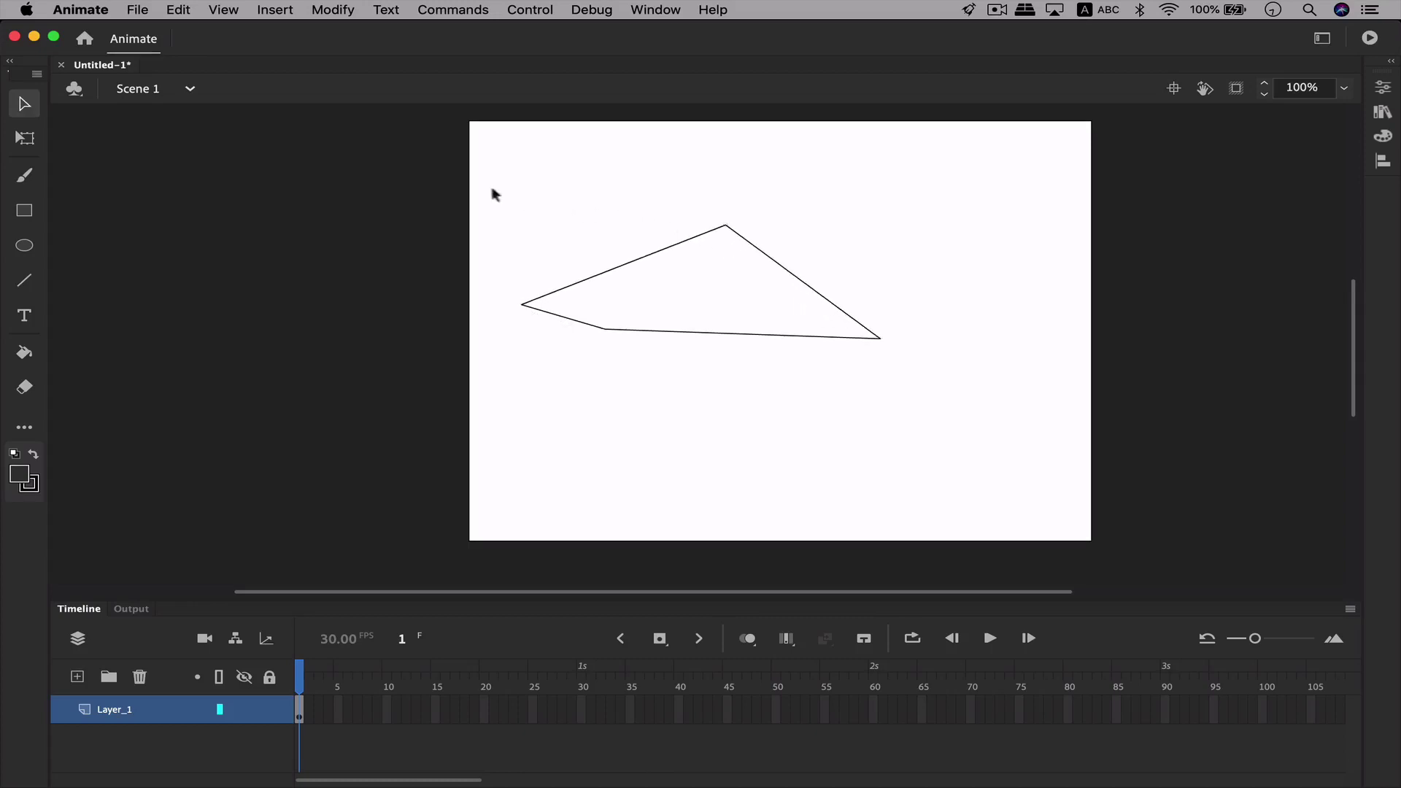
# Step: Select all four lines of the closed outline and delete the shape from the stage
pyautogui.moveTo(491, 188)
pyautogui.mouseDown()
pyautogui.moveTo(931, 421)
pyautogui.moveTo(894, 391)
pyautogui.mouseUp()
pyautogui.press('Delete')
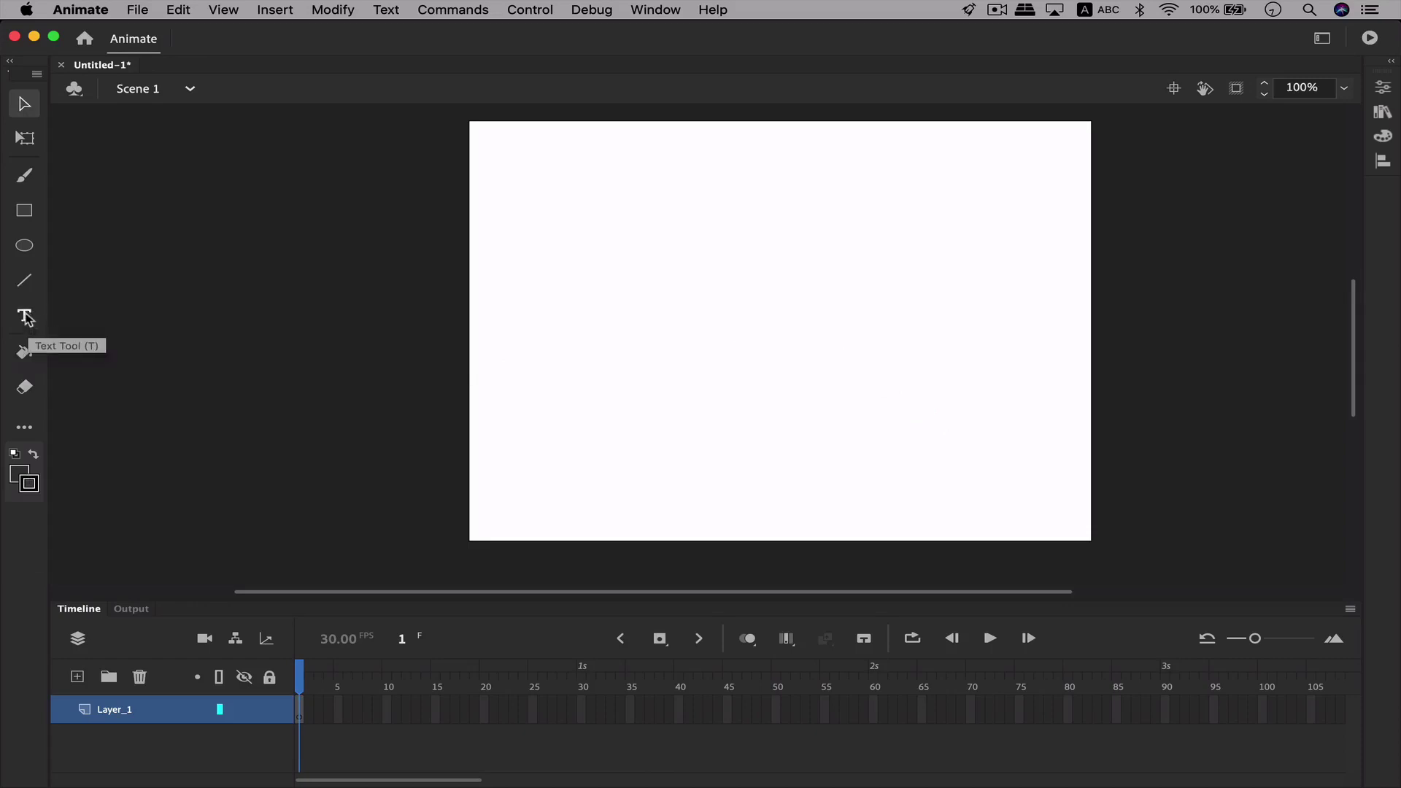
# Step: Add the vertical text "sdhhdgsh" in the stage's upper-left area, and resize its text box so the letters wrap into two columns of four
pyautogui.click(25, 315)
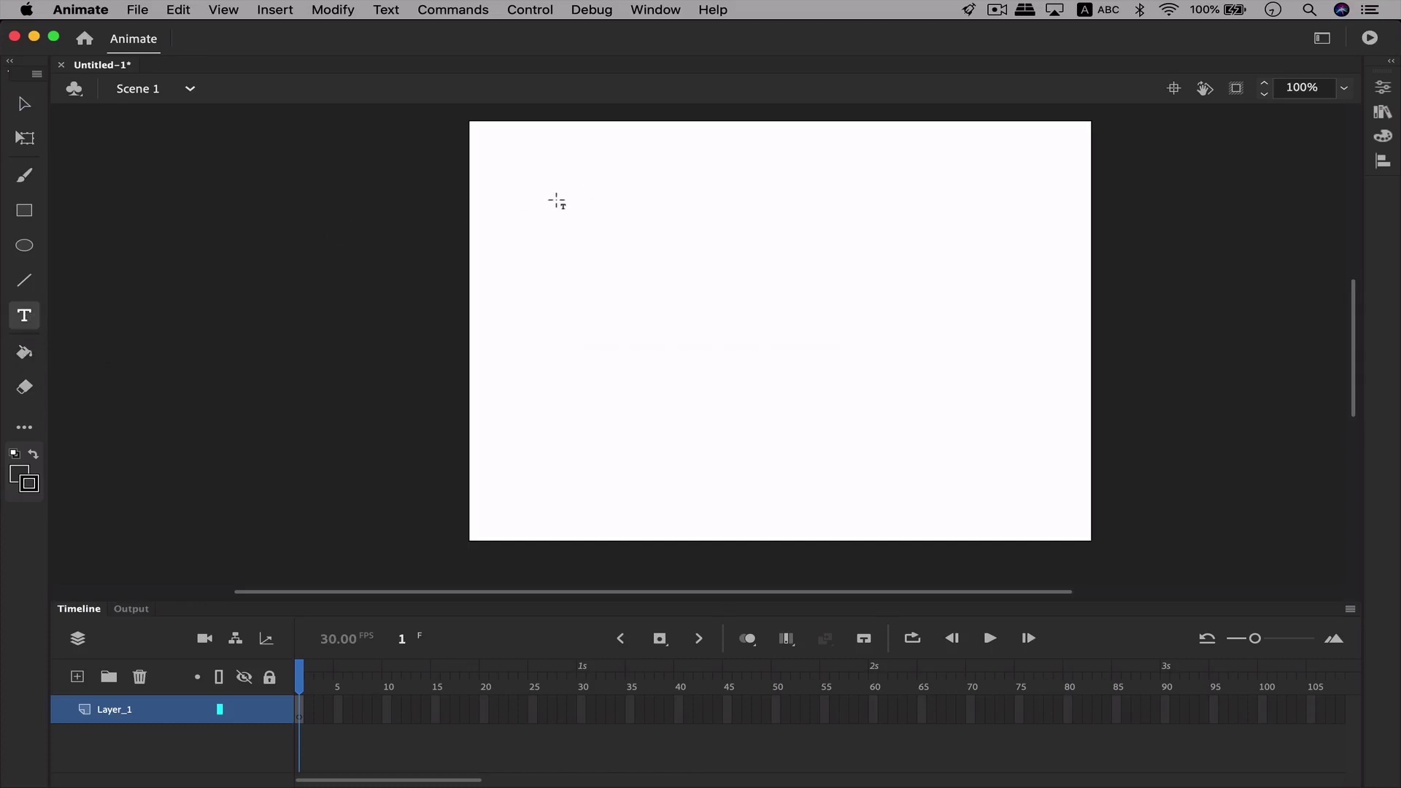
pyautogui.click(558, 201)
pyautogui.write('sdhhdgsh')
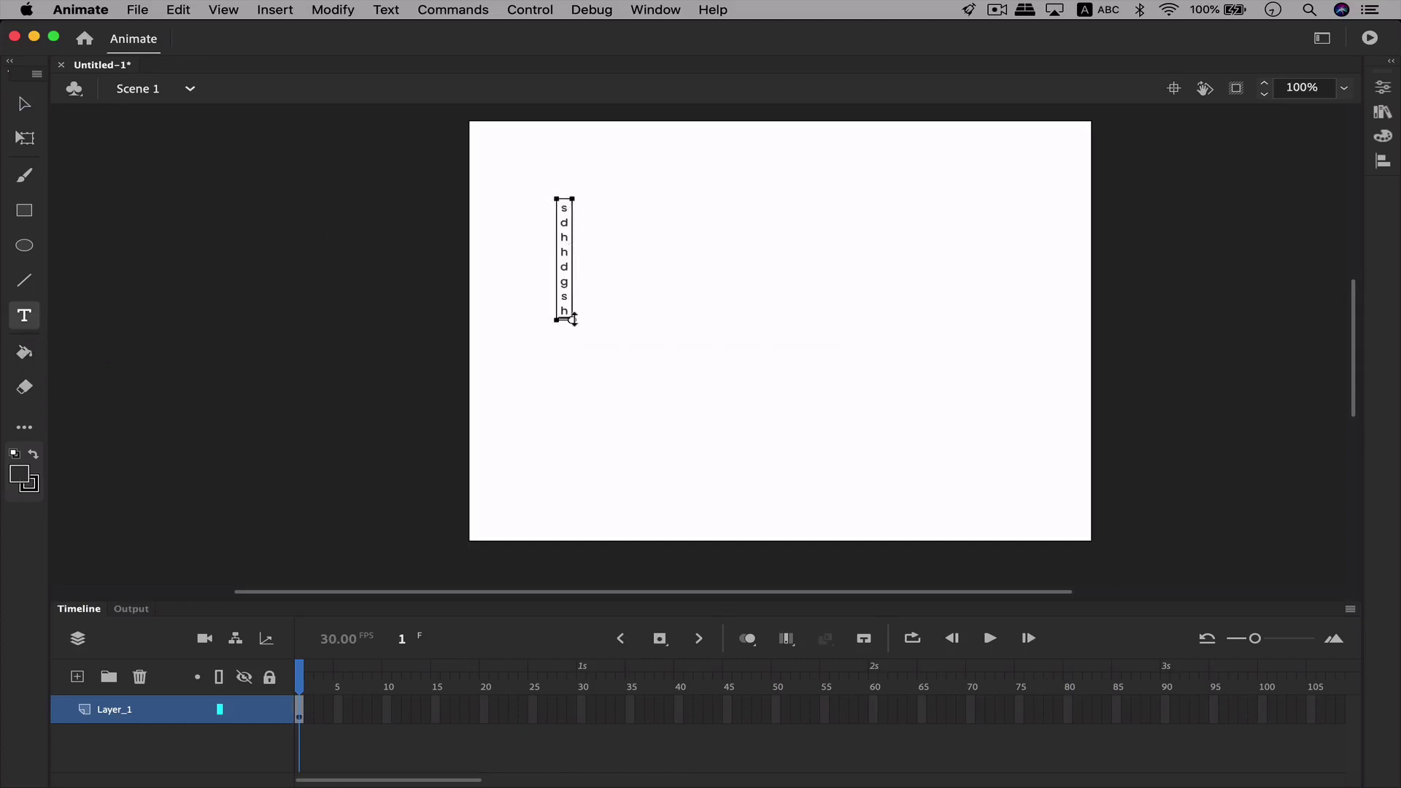
pyautogui.moveTo(573, 319); pyautogui.dragTo(857, 266)
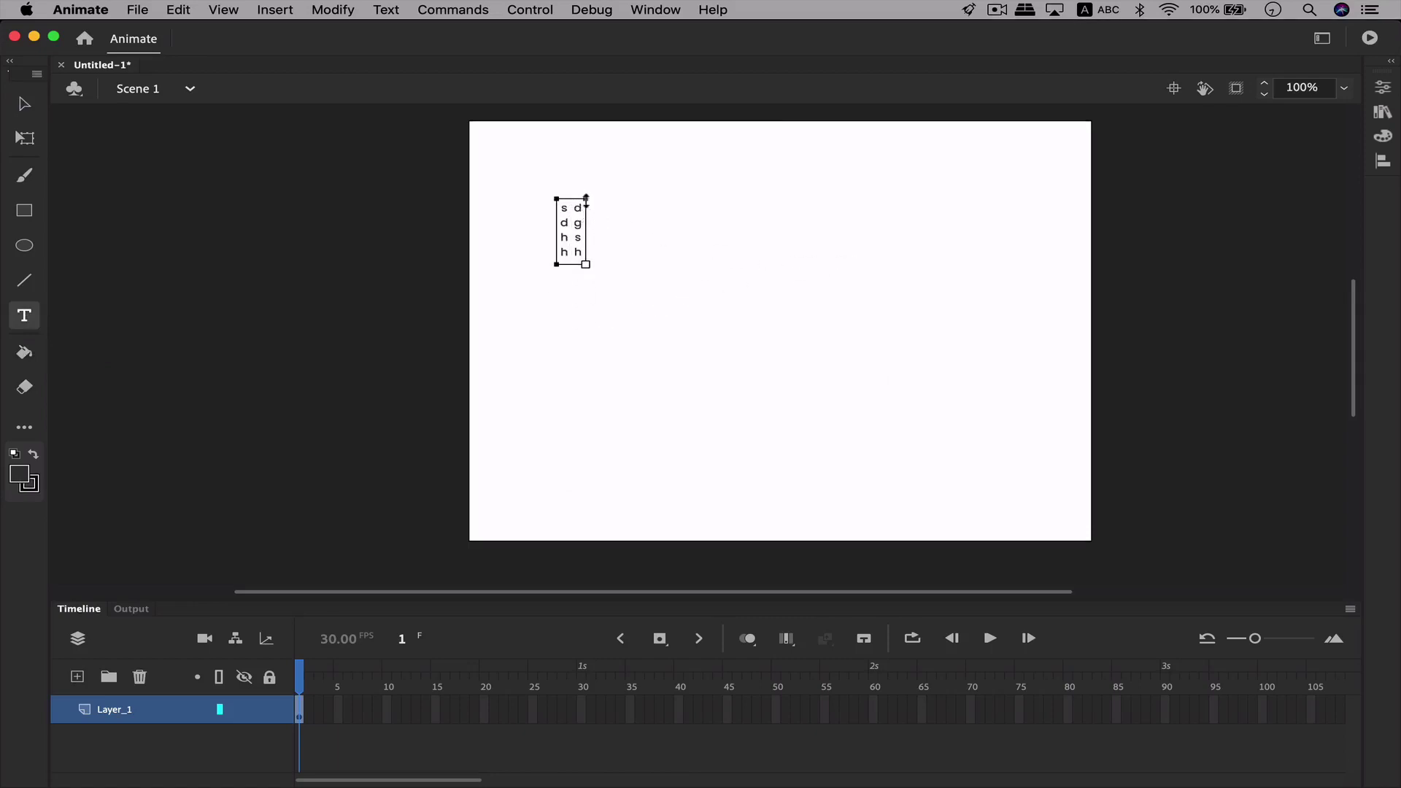
pyautogui.click(24, 106)
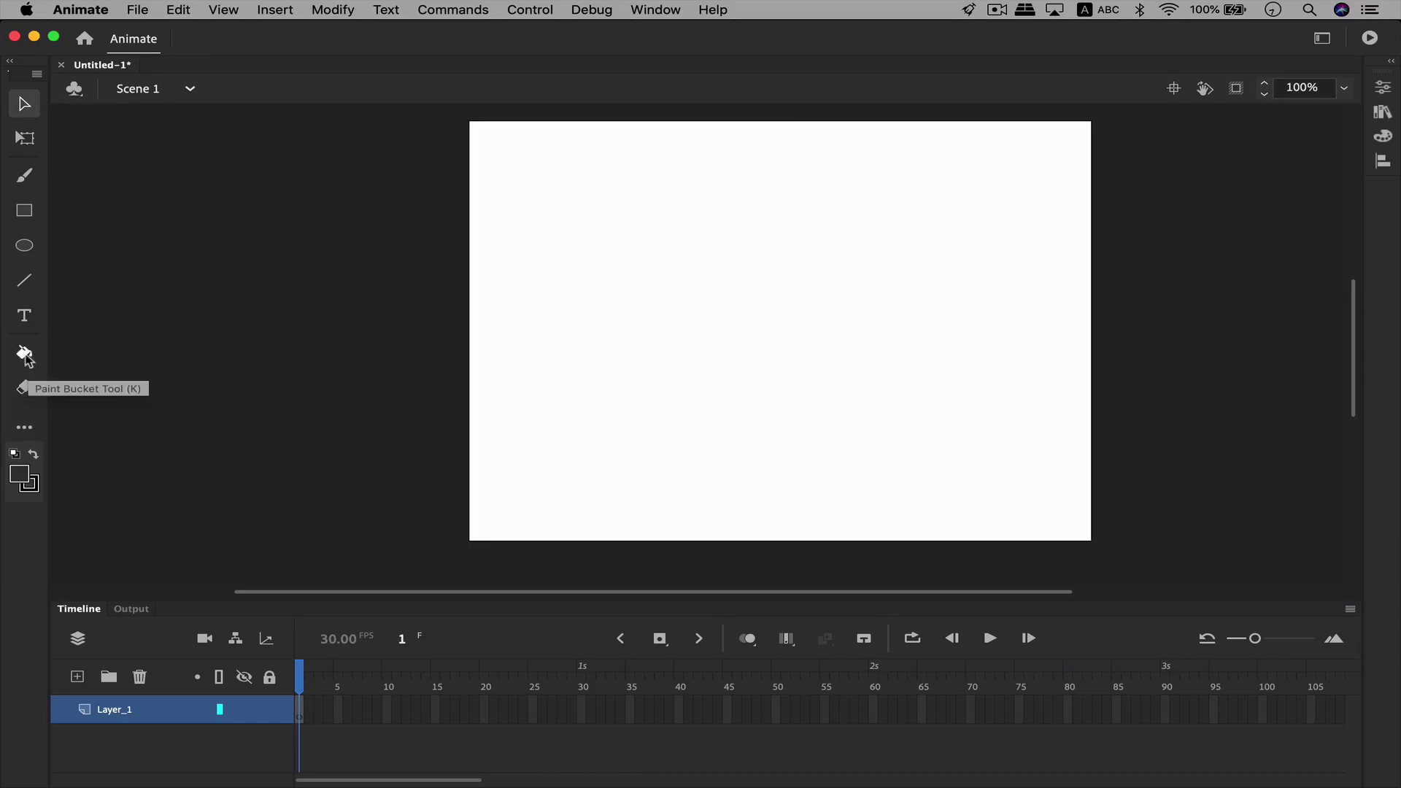
# Step: Draw a wide rectangle near the middle of the stage and change its fill color to bright green
pyautogui.click(24, 211)
pyautogui.moveTo(661, 233); pyautogui.dragTo(931, 372)
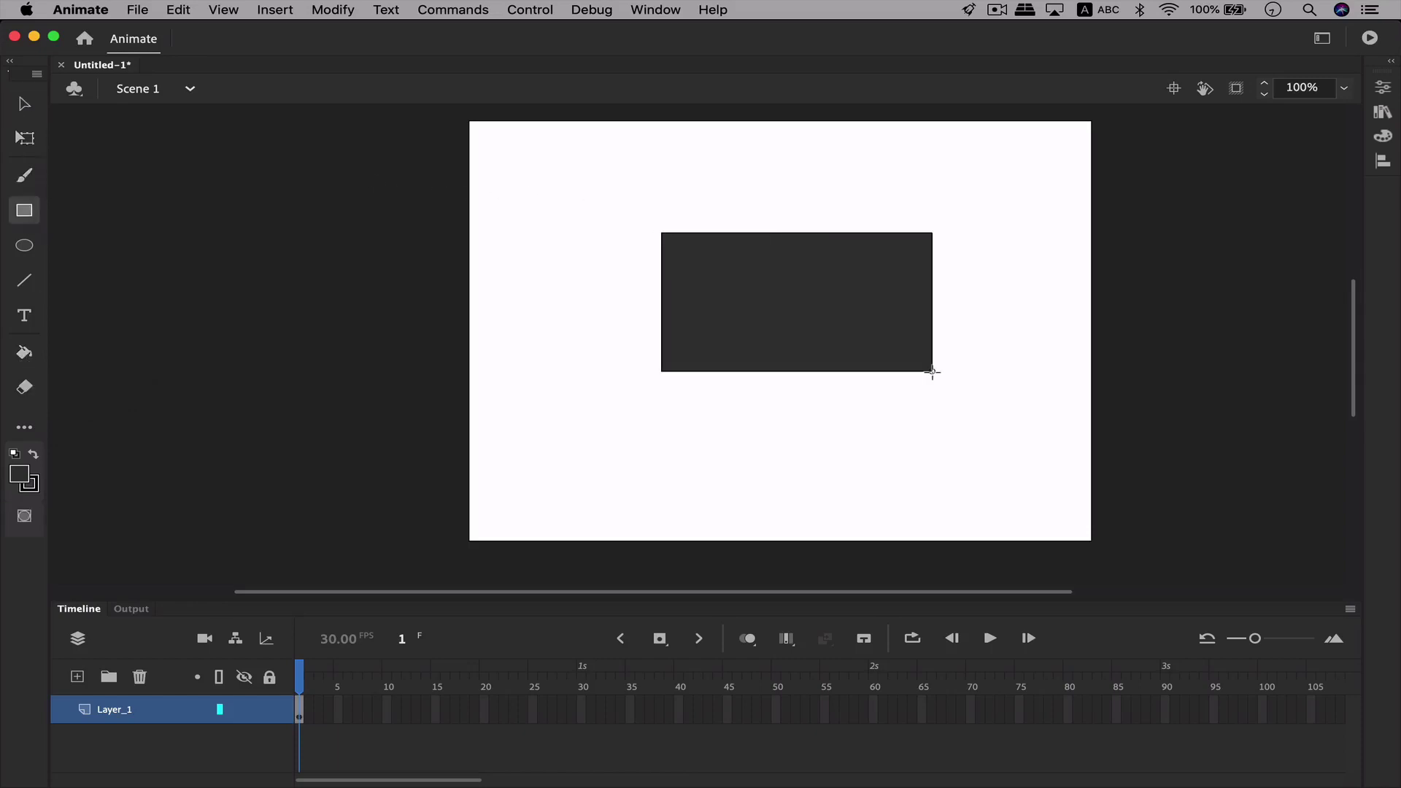
pyautogui.click(22, 108)
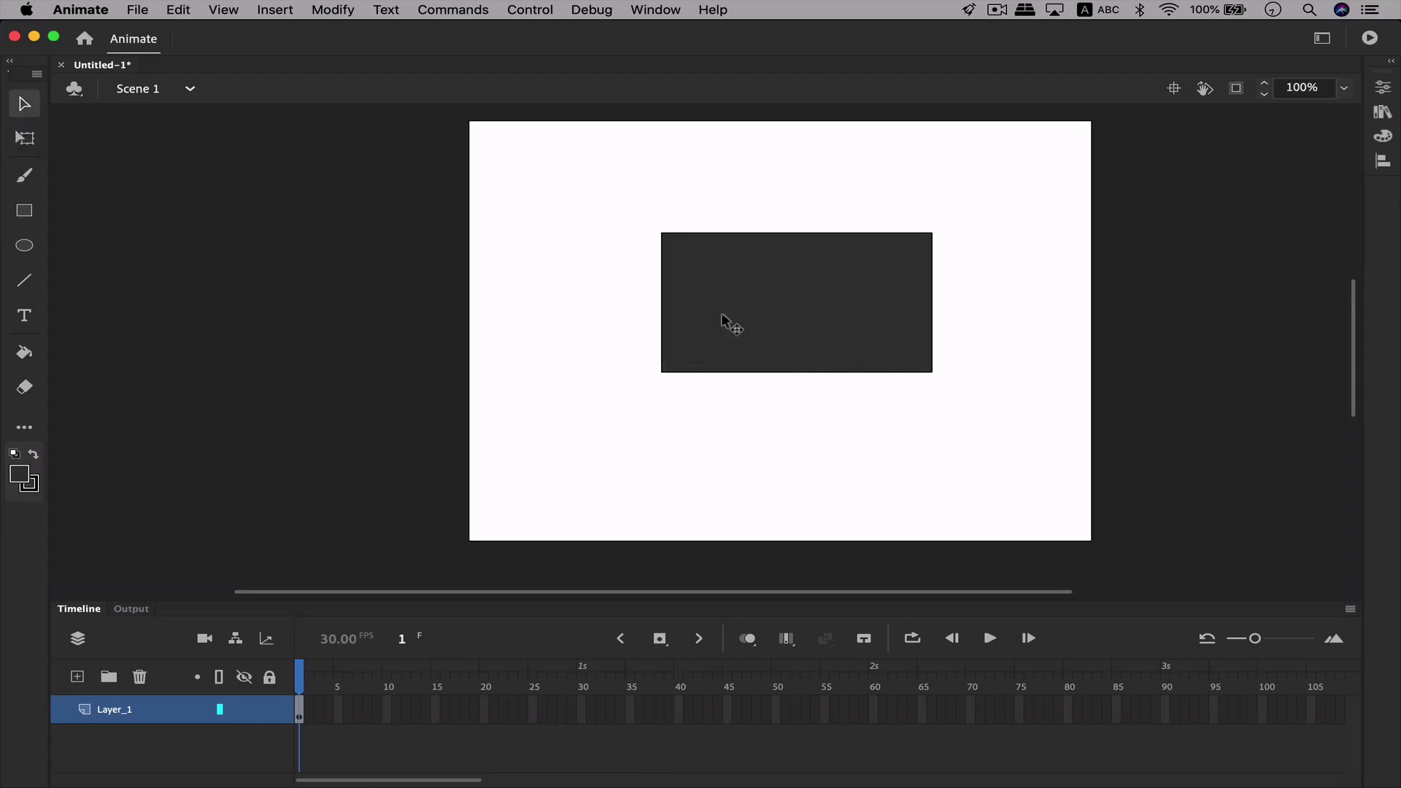
pyautogui.click(758, 295)
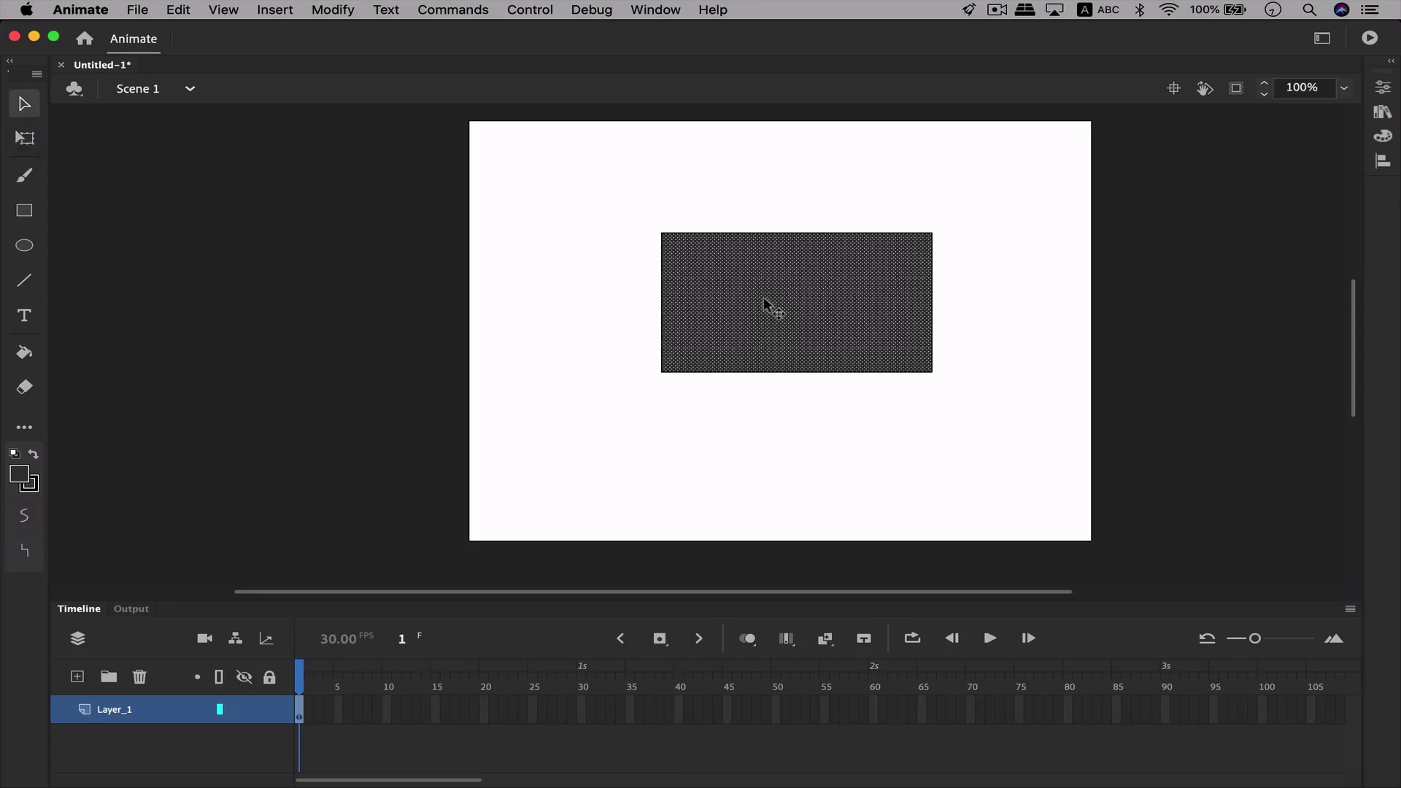
pyautogui.click(26, 482)
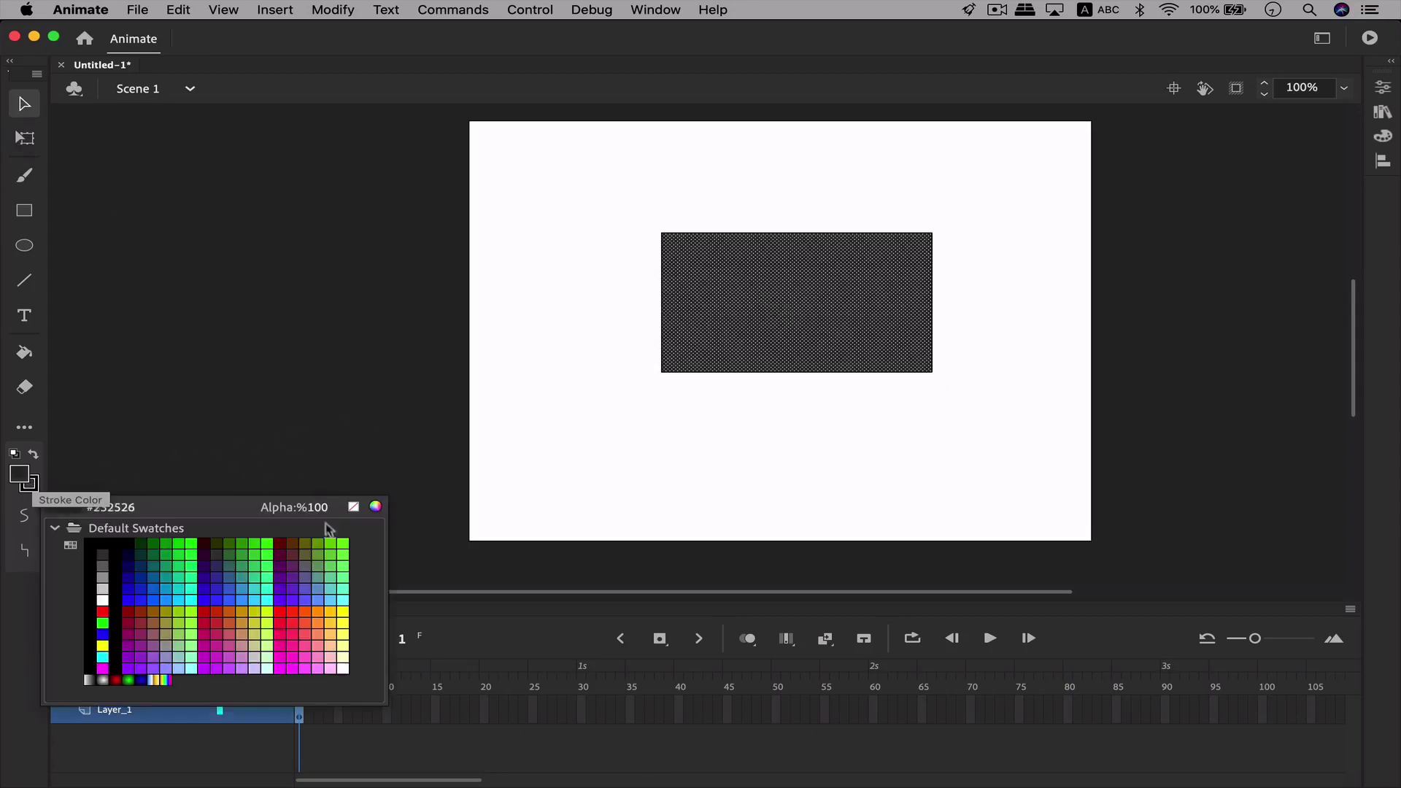
pyautogui.click(337, 544)
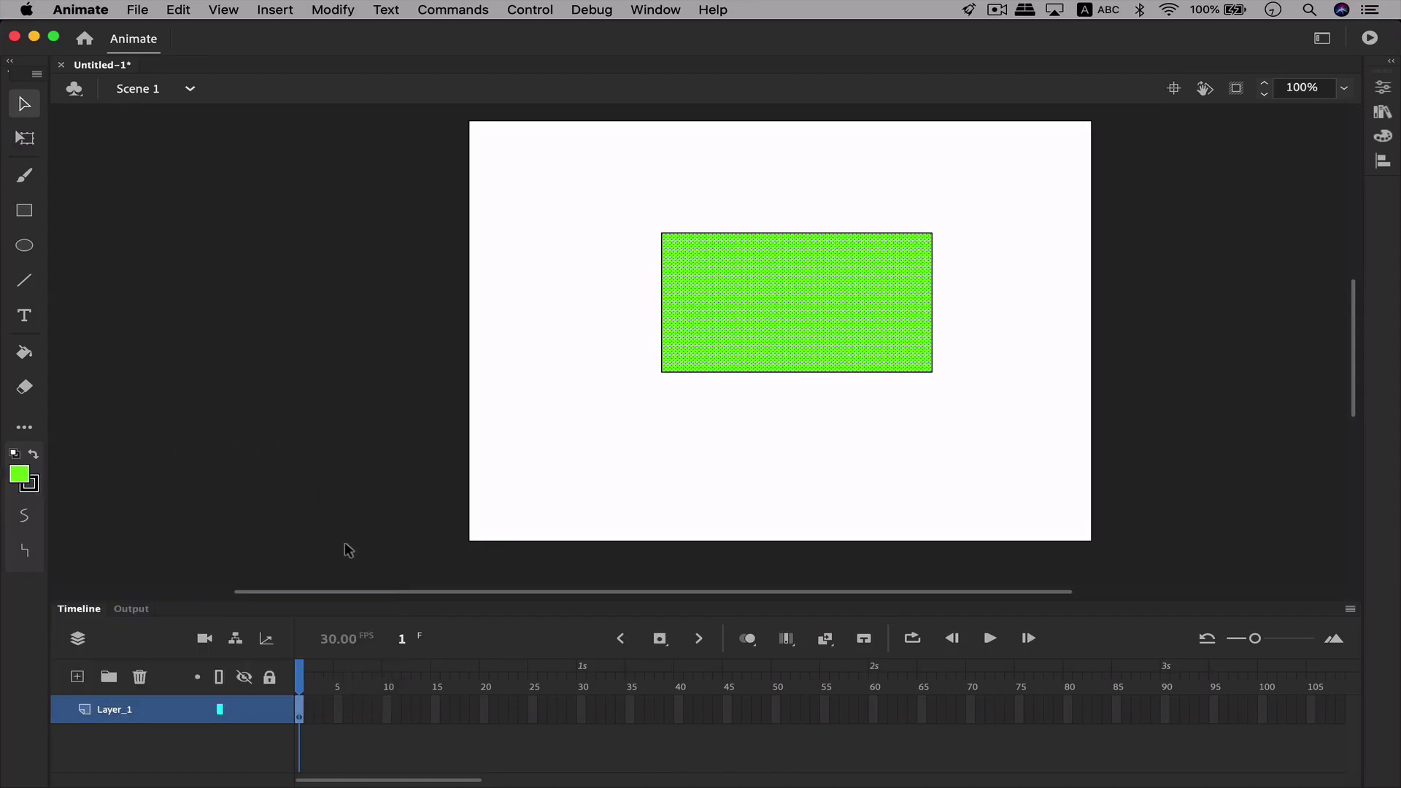
# Step: Select the green rectangle's entire outline, set its stroke color to red, and deselect it
pyautogui.click(34, 493)
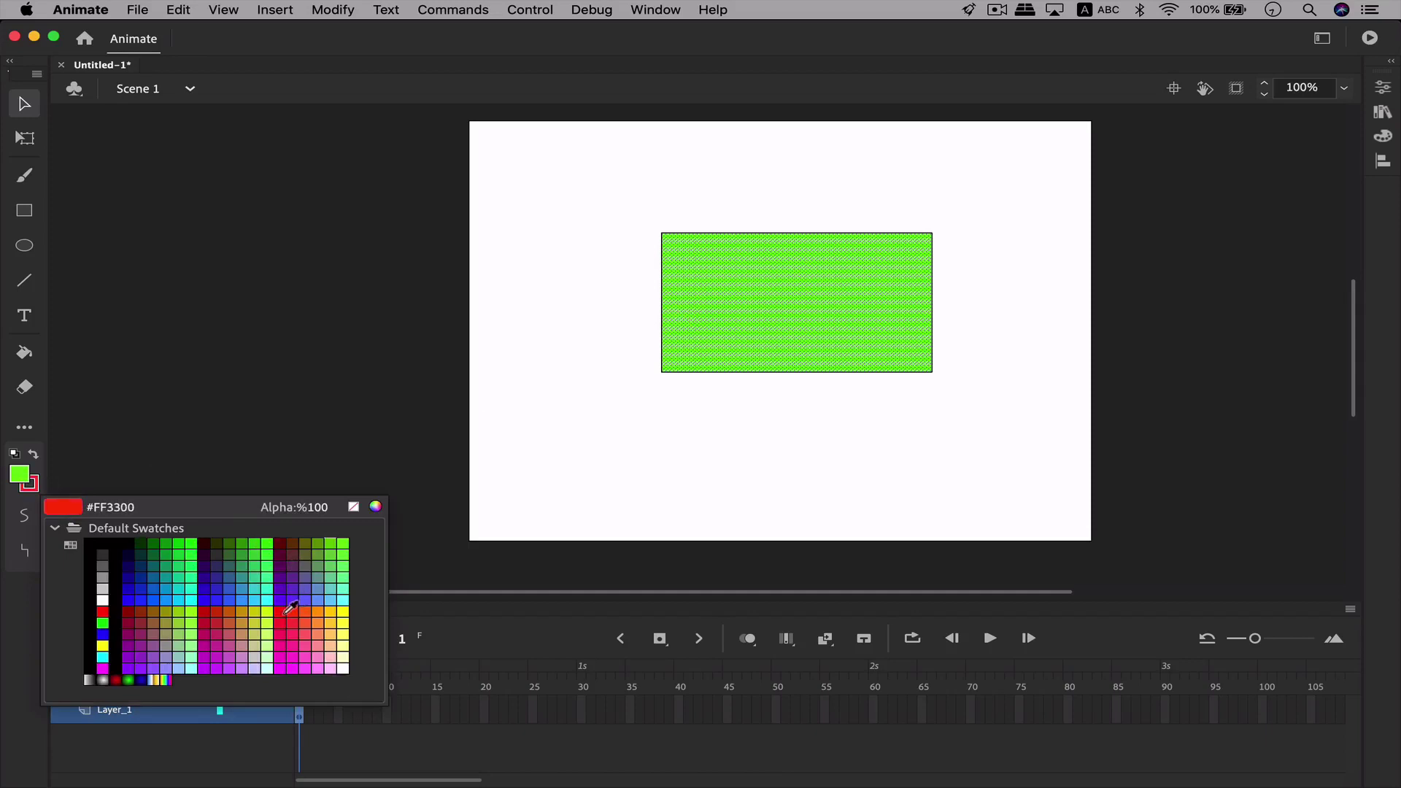
pyautogui.click(284, 616)
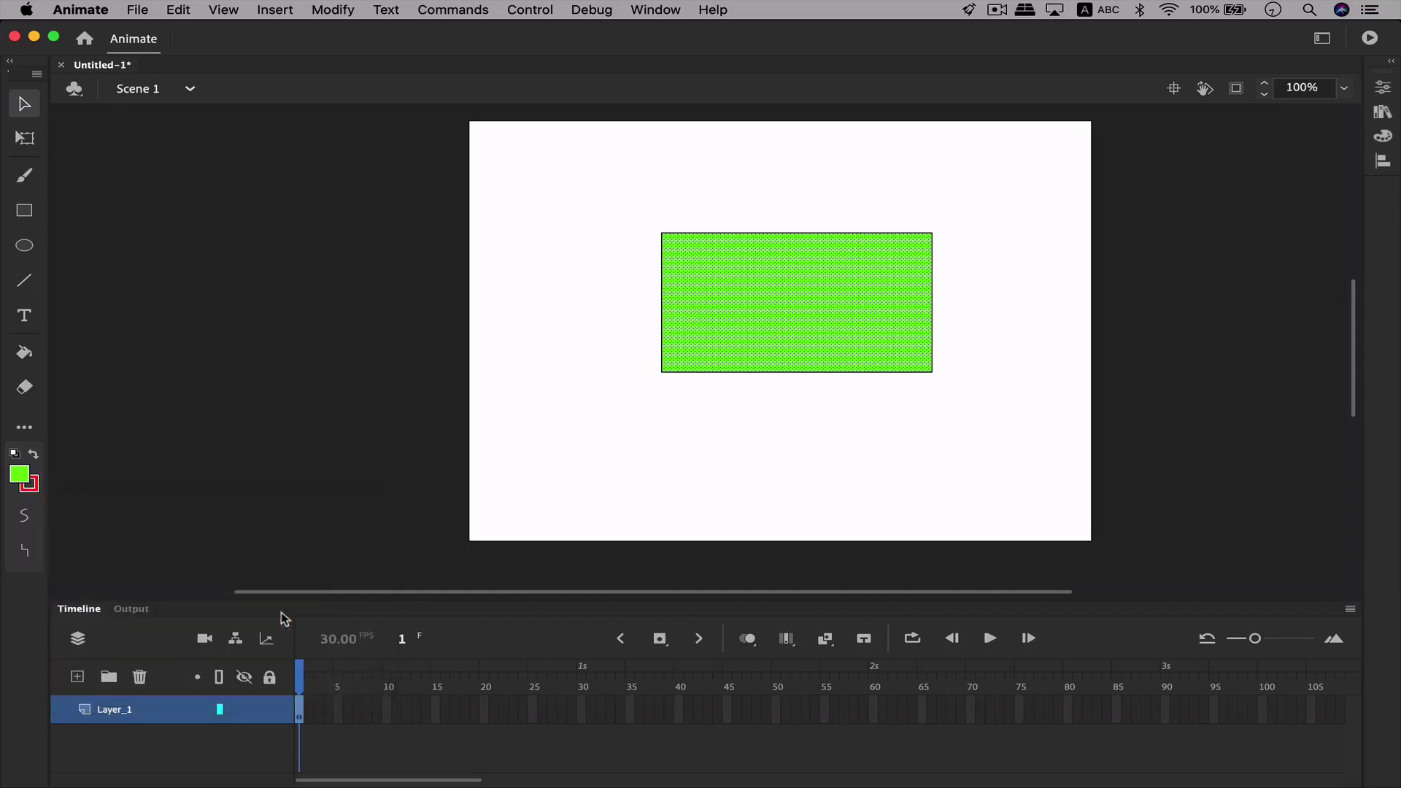
pyautogui.click(661, 316)
pyautogui.doubleClick(662, 316)
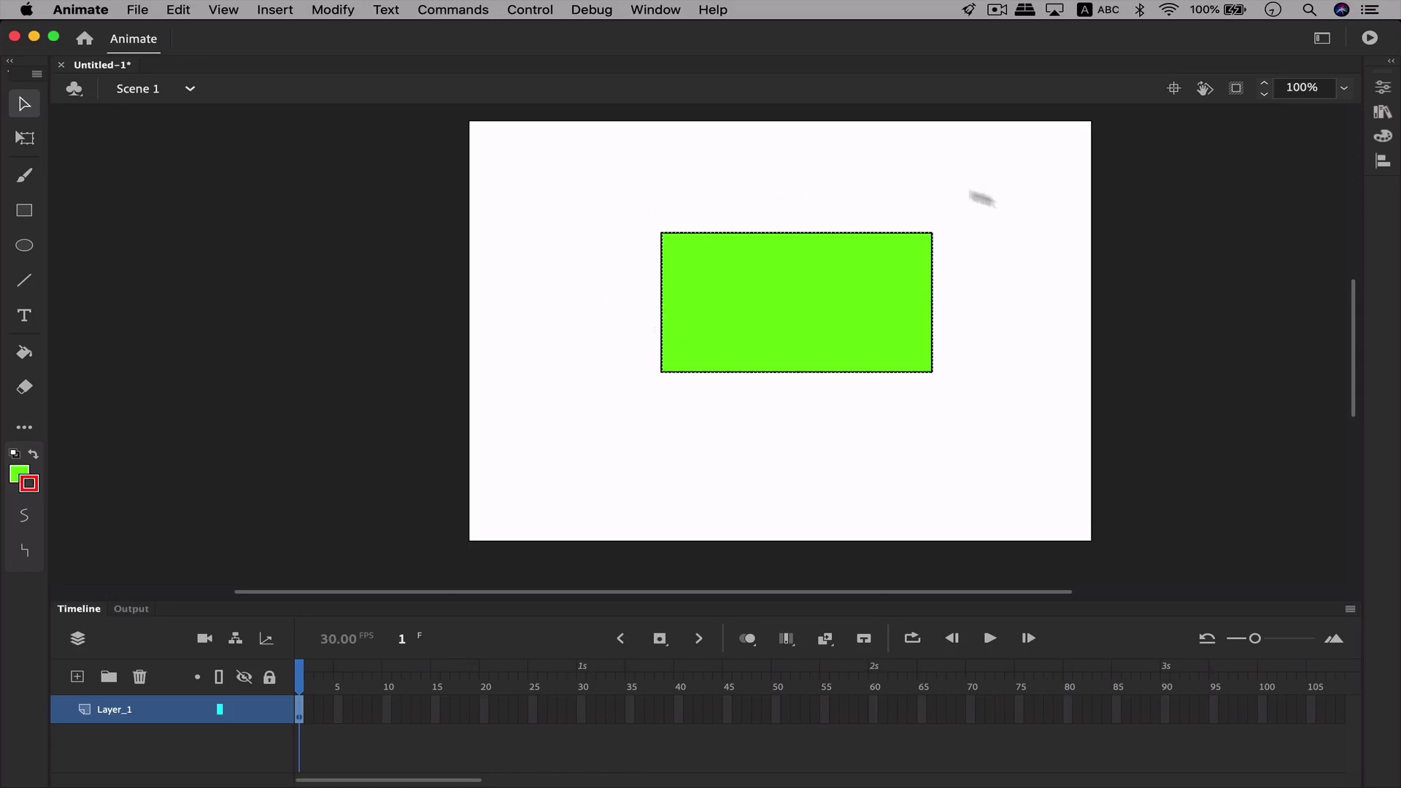
pyautogui.click(38, 491)
pyautogui.click(103, 619)
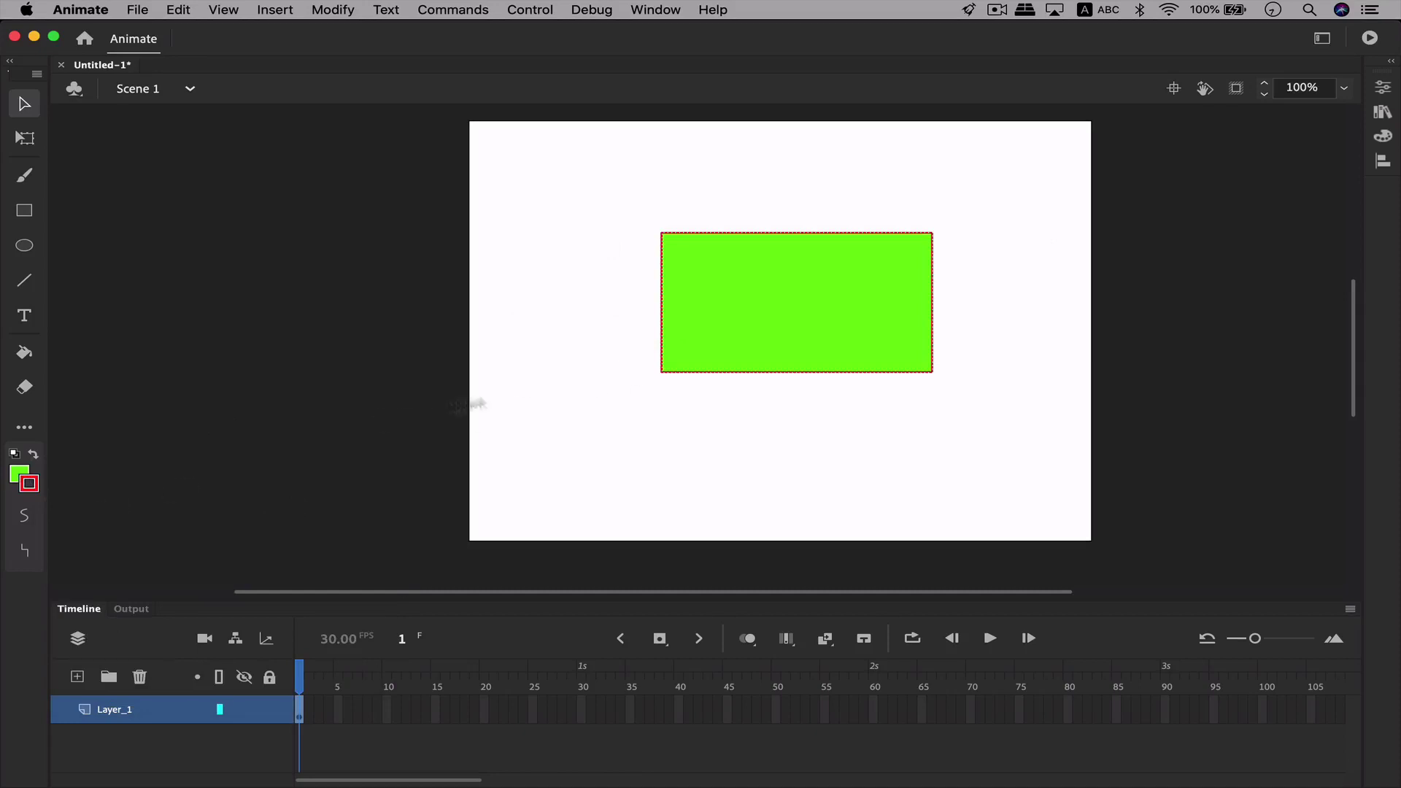
pyautogui.click(534, 394)
# Step: Select the whole rectangle, change its fill to dark red, and try out the Paint Bucket and Ink Bottle tools
pyautogui.moveTo(603, 191)
pyautogui.mouseDown()
pyautogui.moveTo(819, 319)
pyautogui.moveTo(1039, 423)
pyautogui.moveTo(1020, 418)
pyautogui.mouseUp()
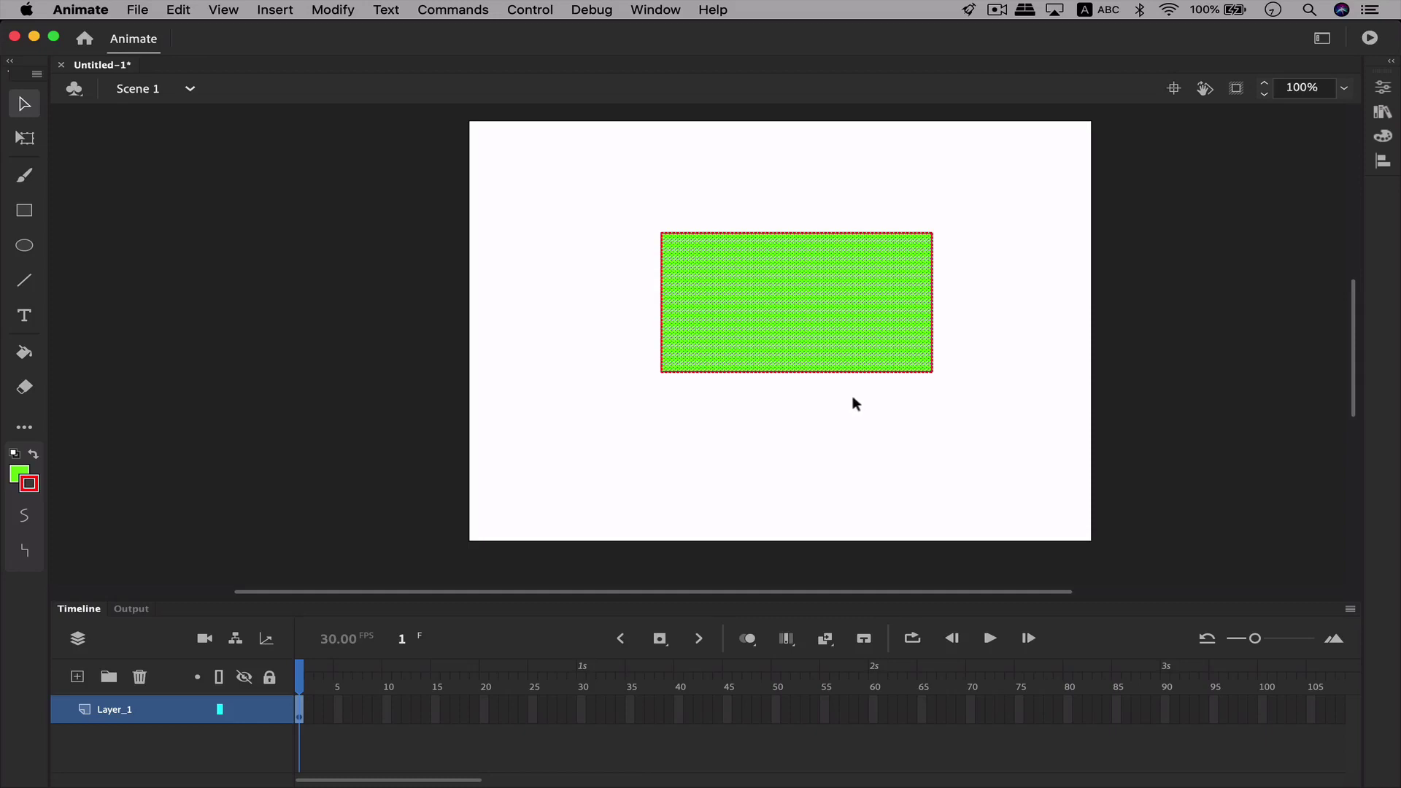
pyautogui.press('k')
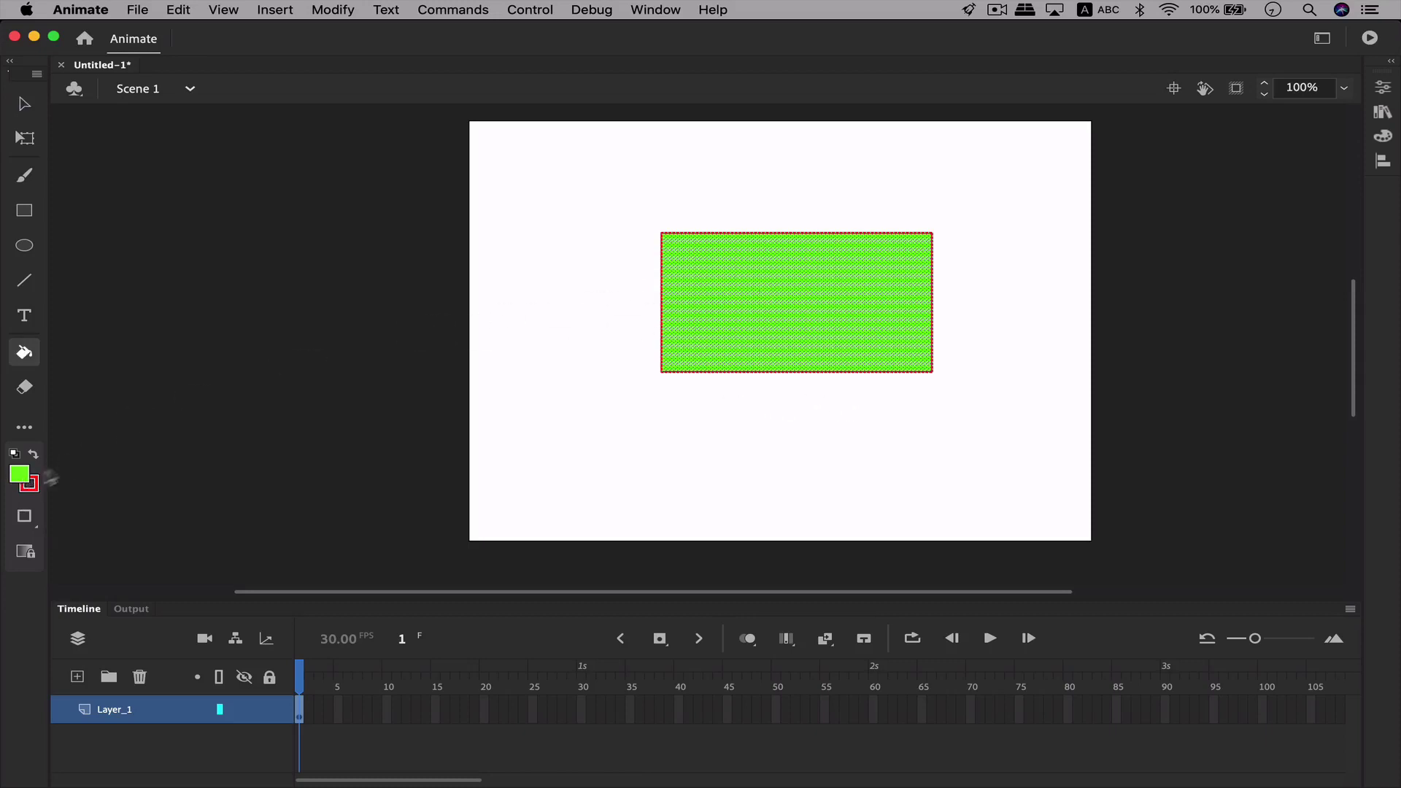
pyautogui.click(18, 476)
pyautogui.click(281, 544)
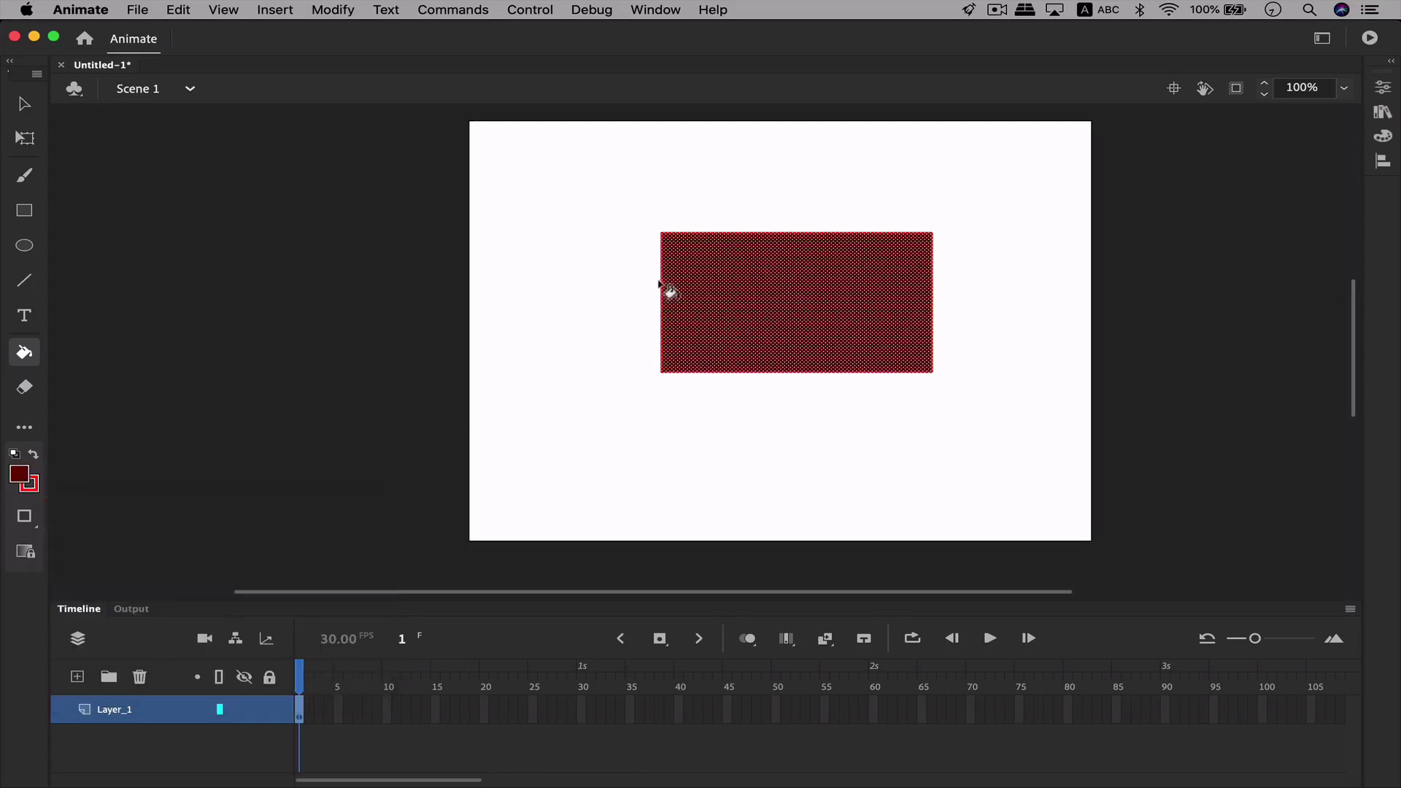
pyautogui.press('s')
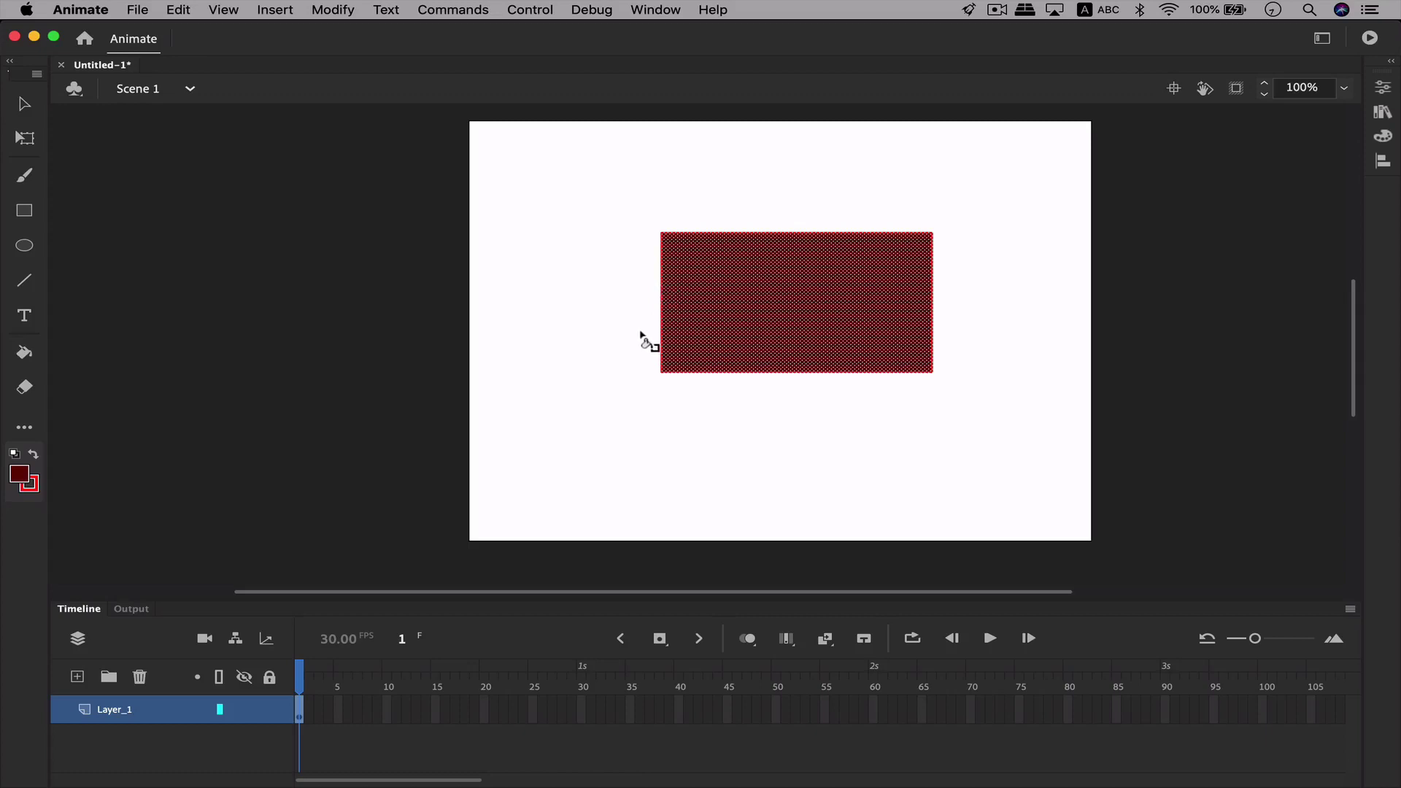
pyautogui.click(25, 107)
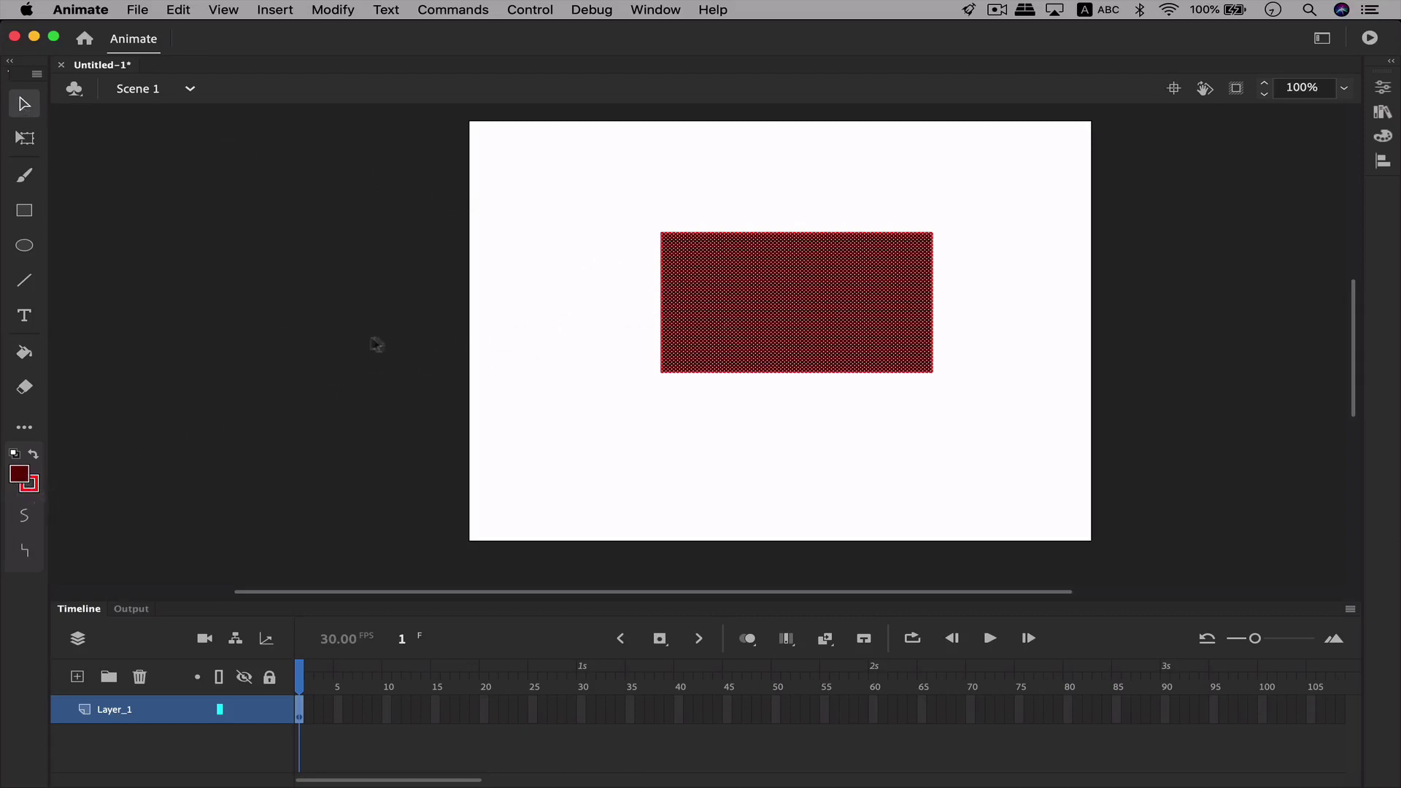
# Step: Sample the dark gray of the pasteboard with the Eyedropper as the rectangle's fill, and deselect the shape
pyautogui.press('i')
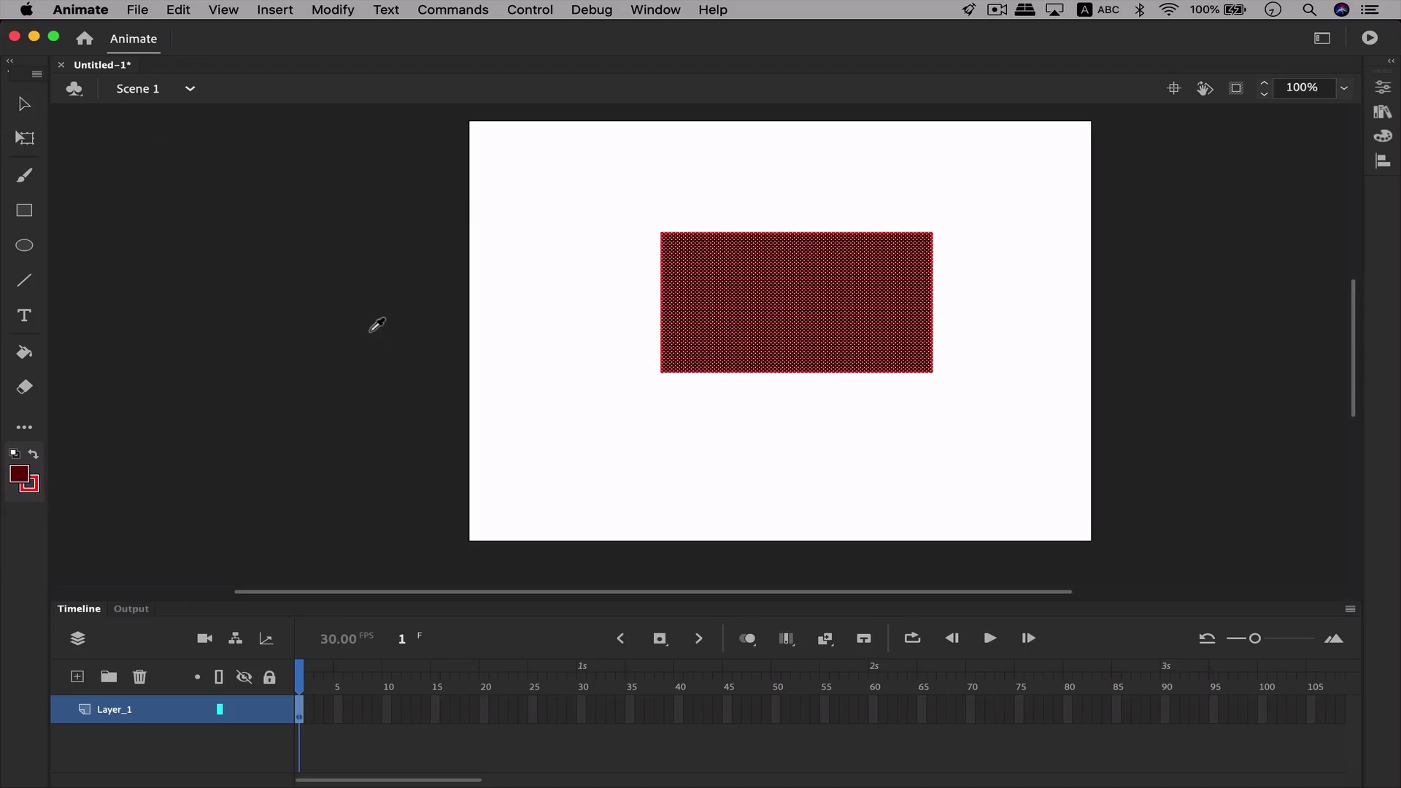
pyautogui.click(443, 331)
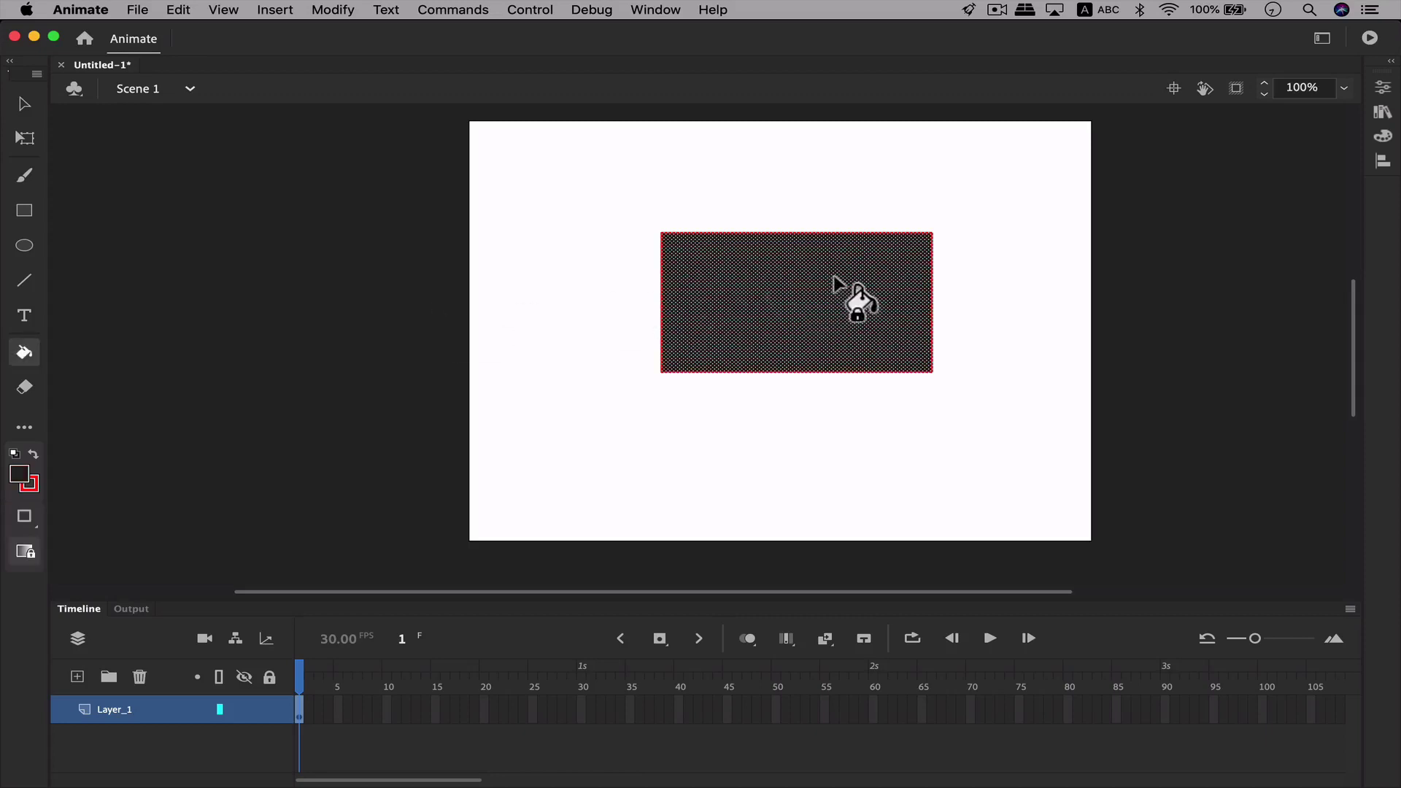
pyautogui.press('v')
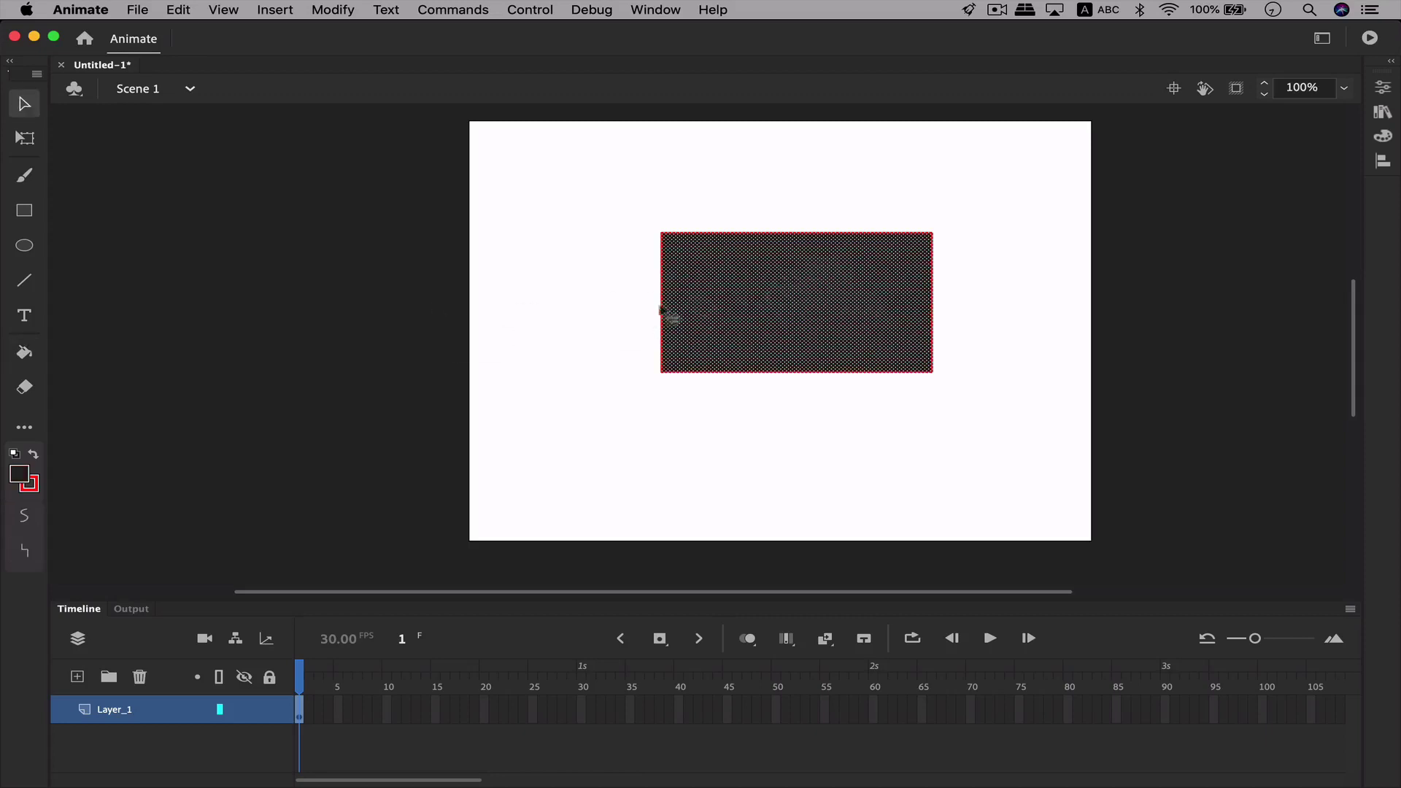
pyautogui.click(633, 313)
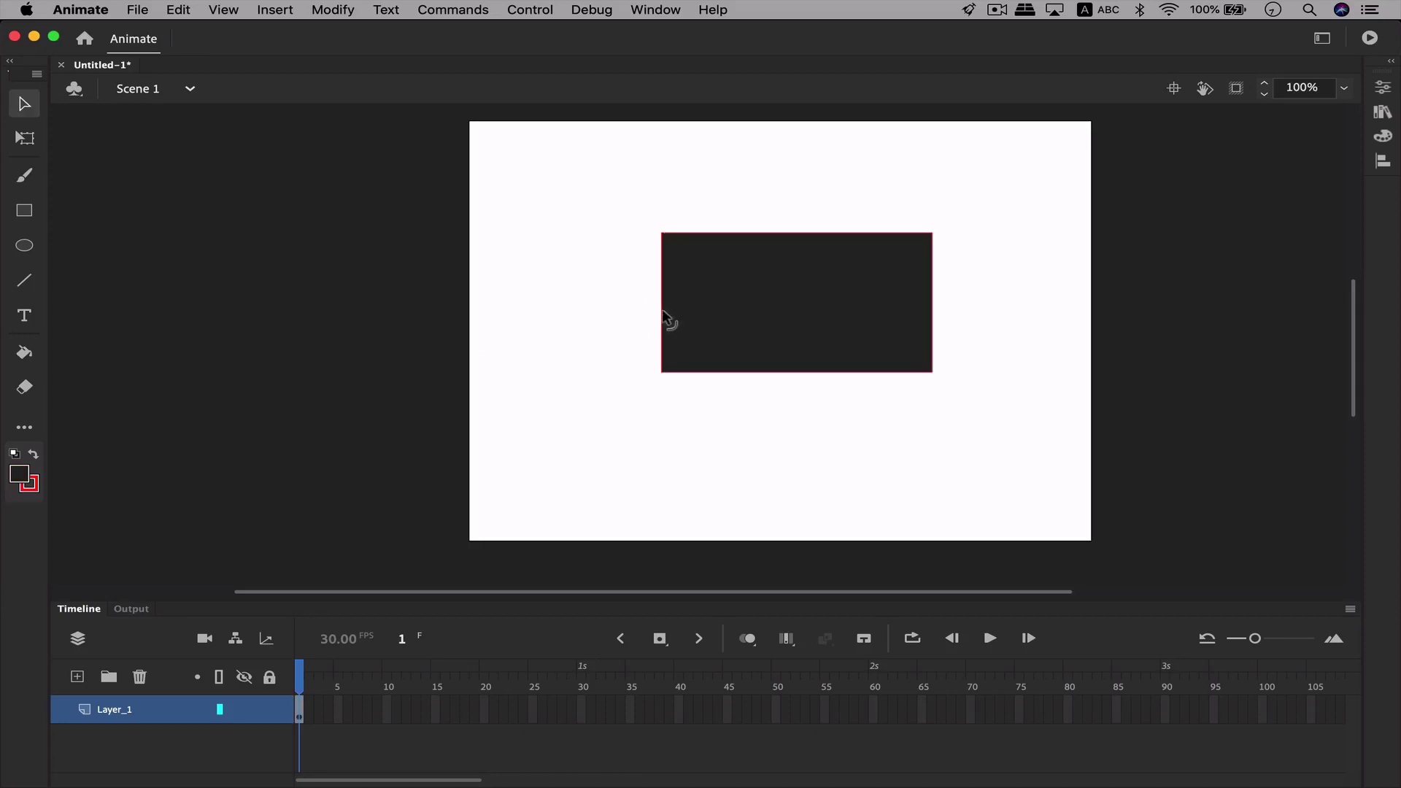
# Step: Select the rectangle's outline, sample white from the stage, and swap the fill and stroke colors to turn the outline white
pyautogui.doubleClick(661, 313)
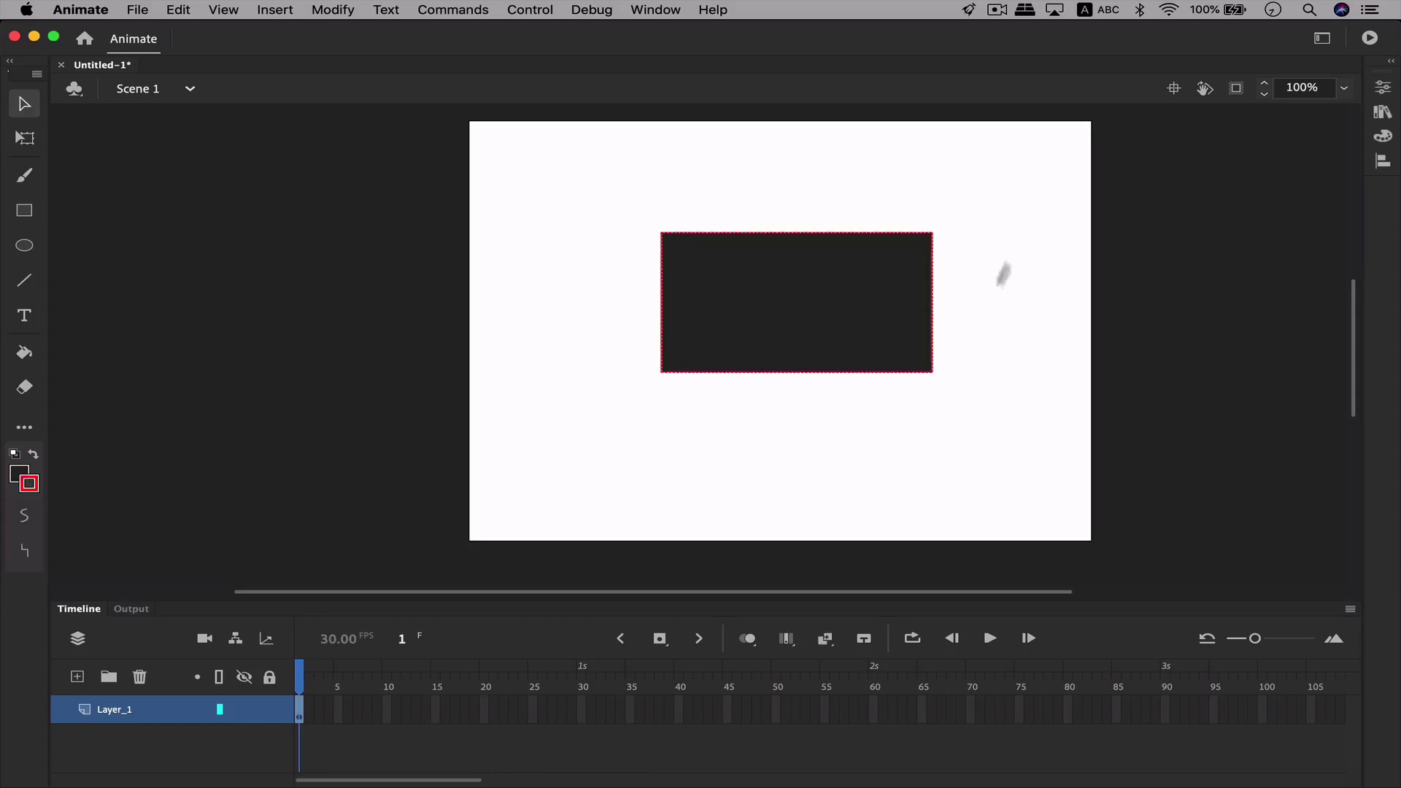
pyautogui.press('i')
pyautogui.click(543, 341)
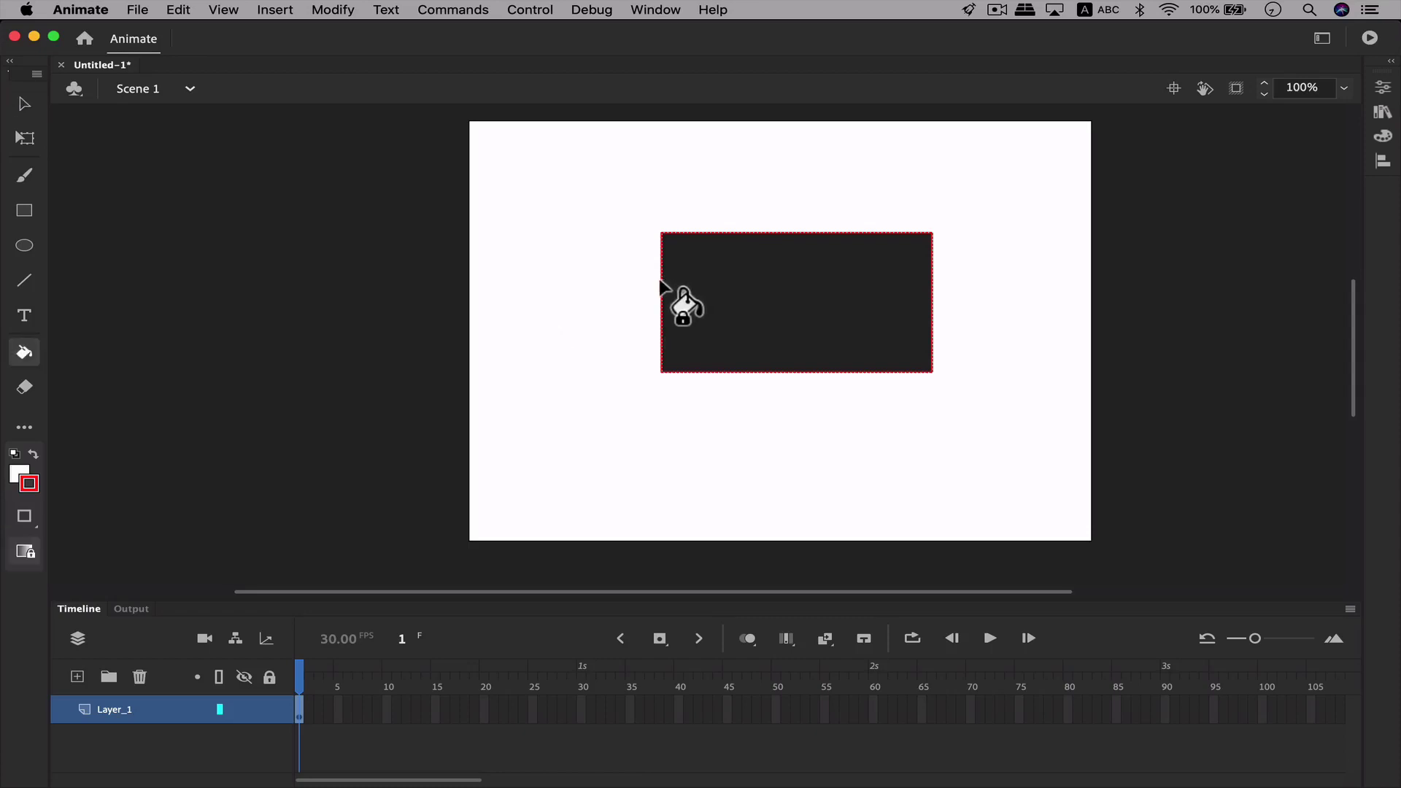
pyautogui.press('s')
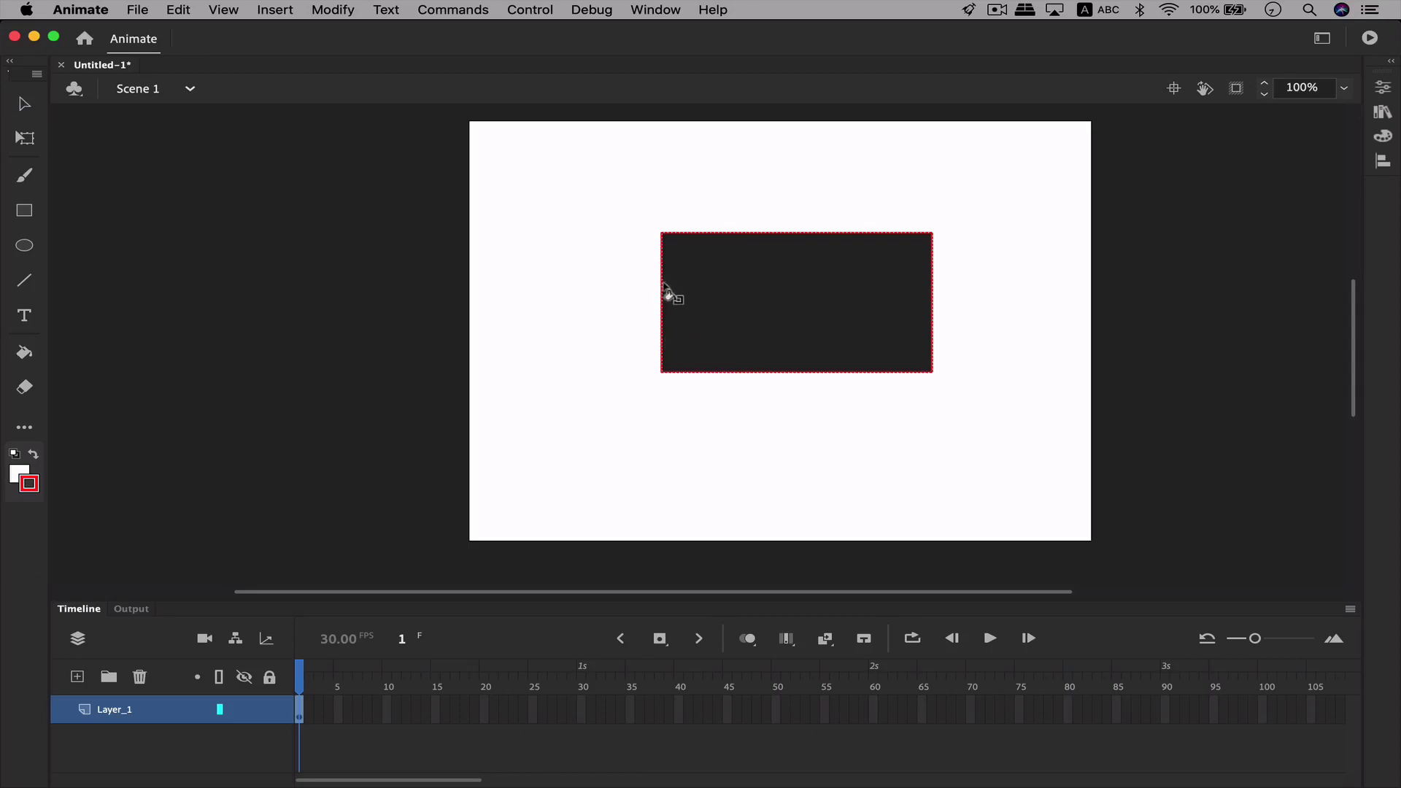
pyautogui.click(33, 456)
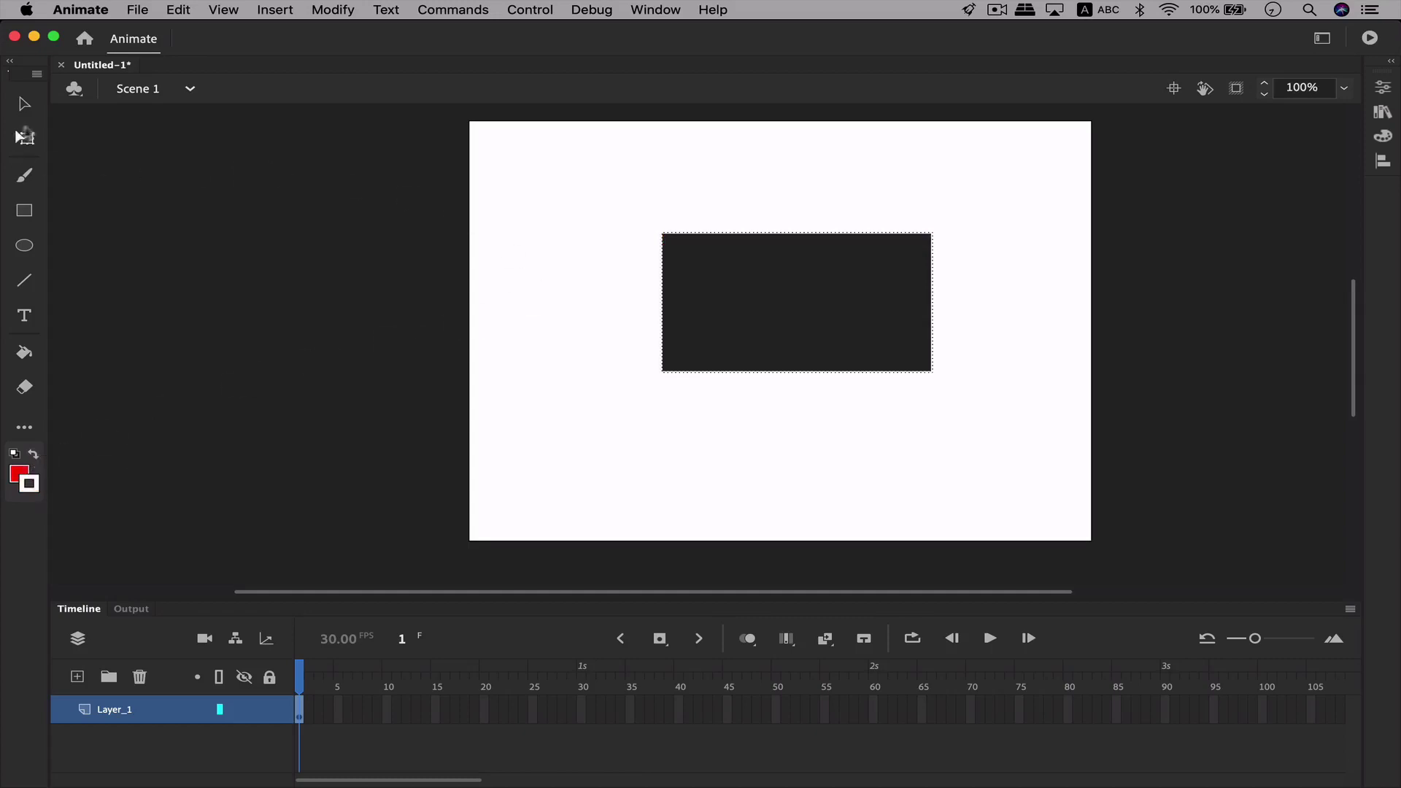
# Step: Move the whole rectangle with its outline onto the pasteboard beside the stage's left edge, and delete it
pyautogui.click(26, 105)
pyautogui.moveTo(587, 197); pyautogui.dragTo(1068, 419)
pyautogui.moveTo(785, 299); pyautogui.dragTo(255, 310)
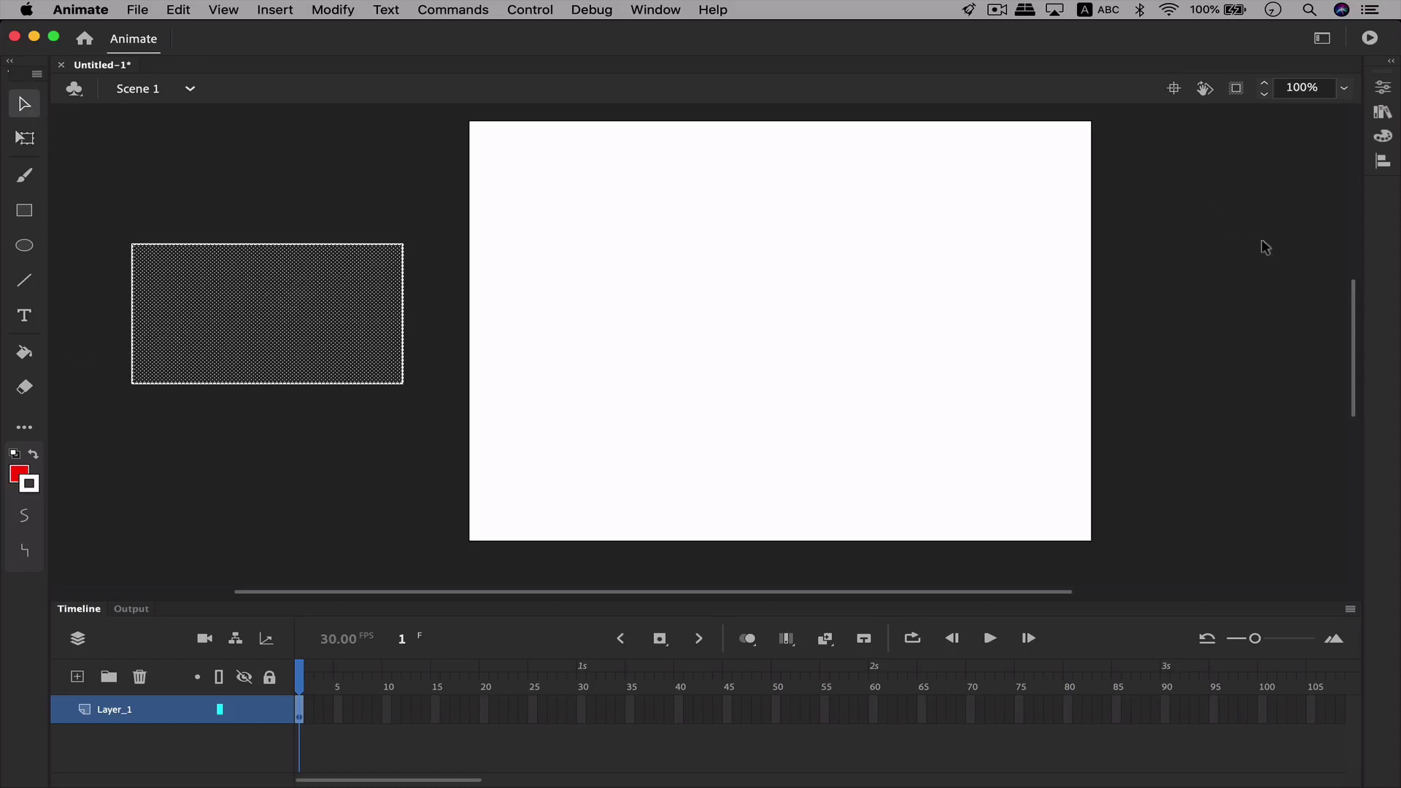
pyautogui.press('Delete')
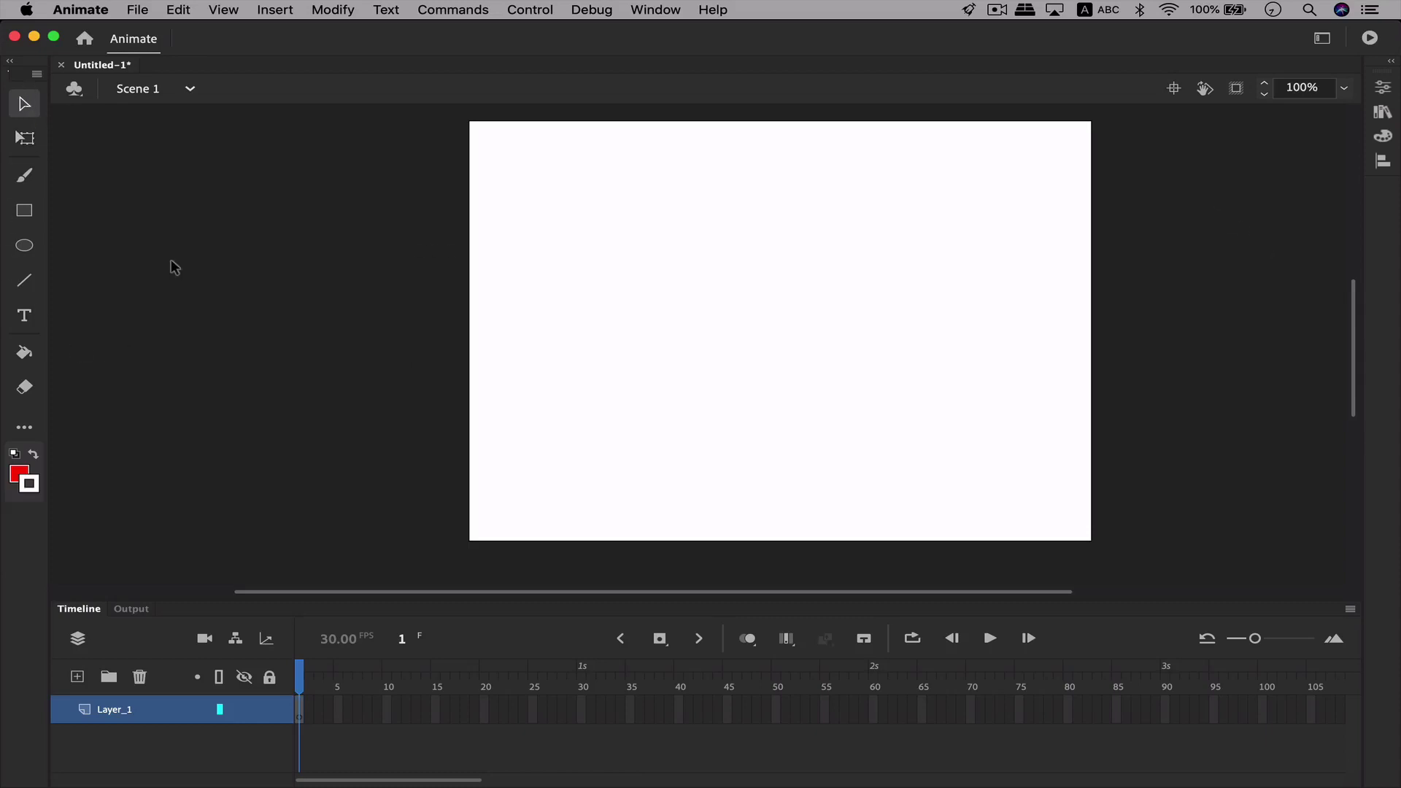
# Step: Check the list of default and saved workspace layouts, and close it without switching
pyautogui.click(1324, 38)
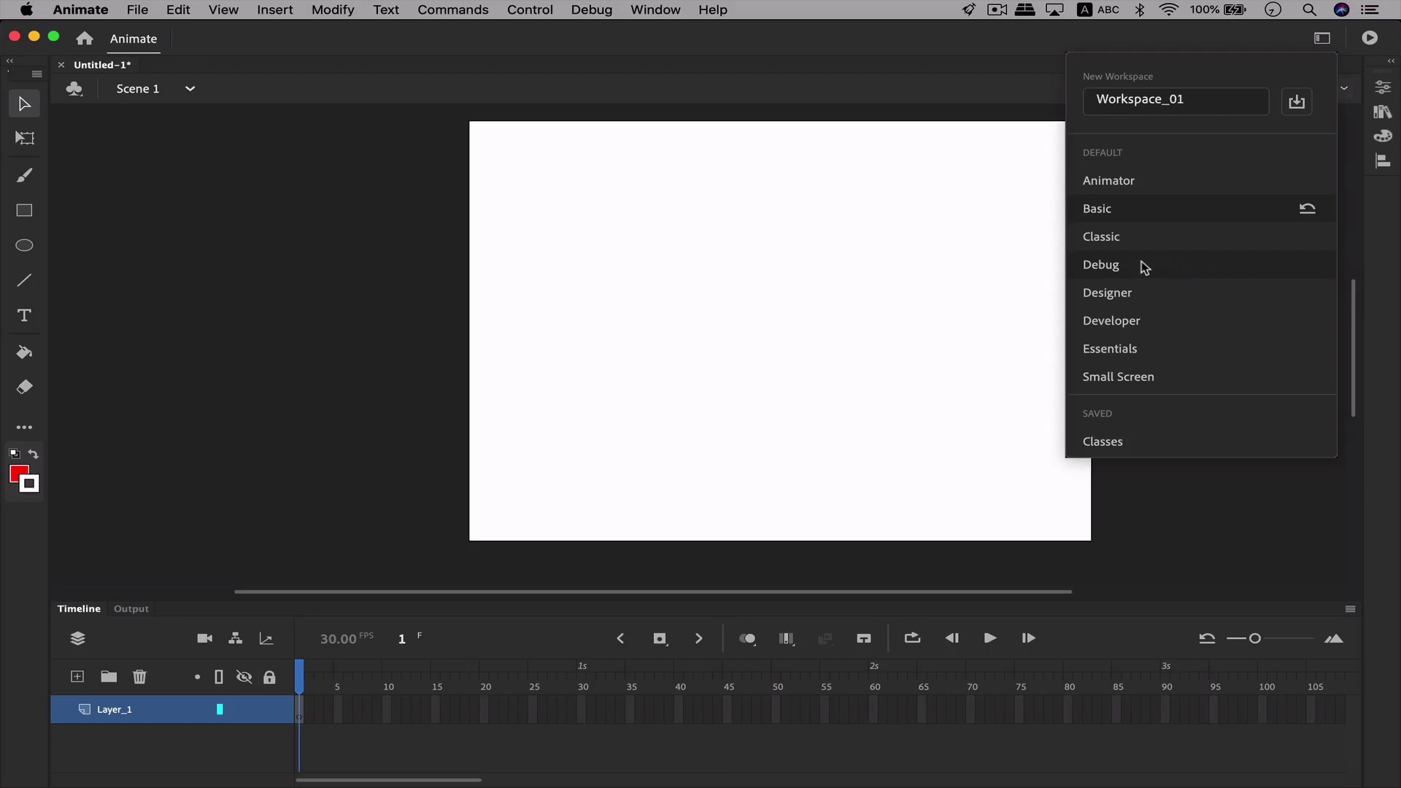
pyautogui.click(964, 407)
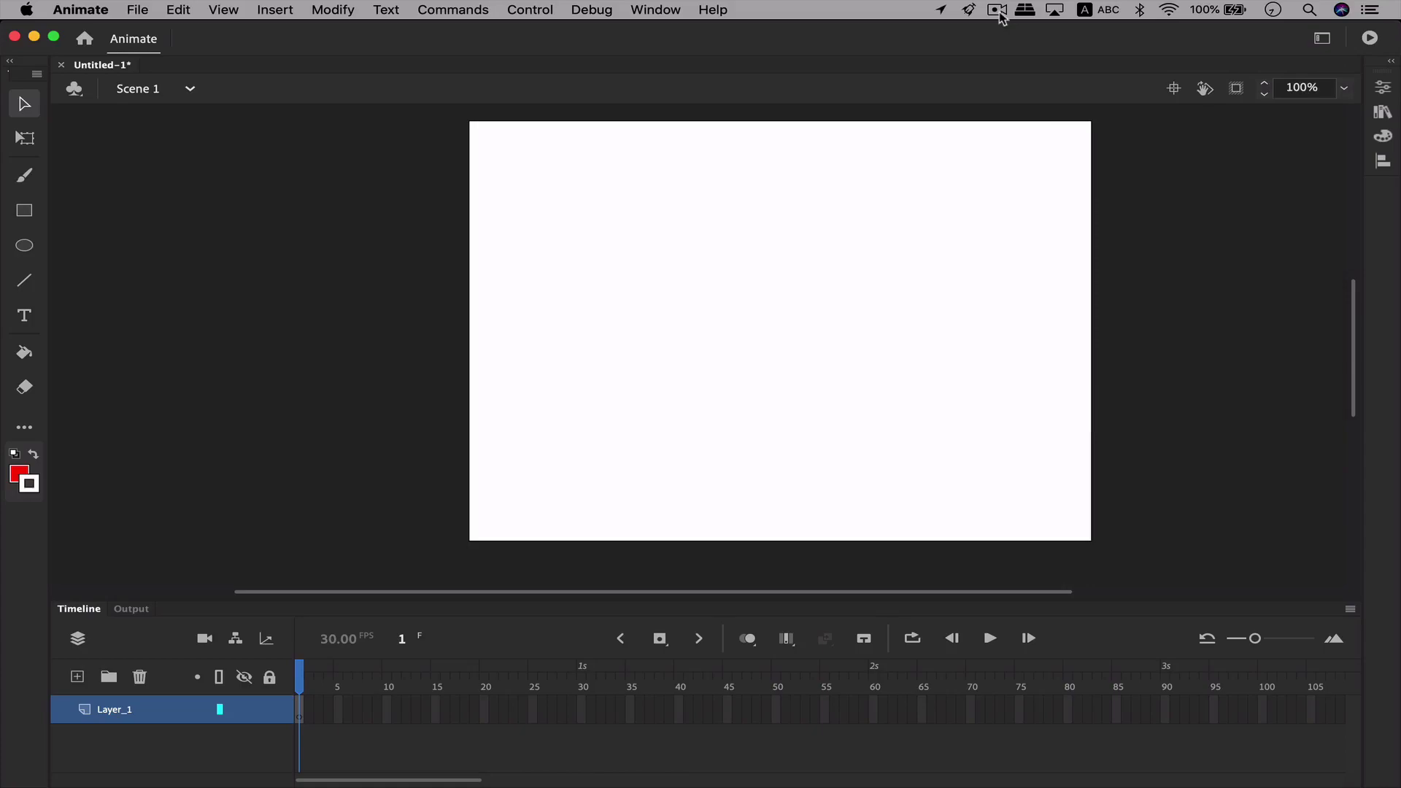